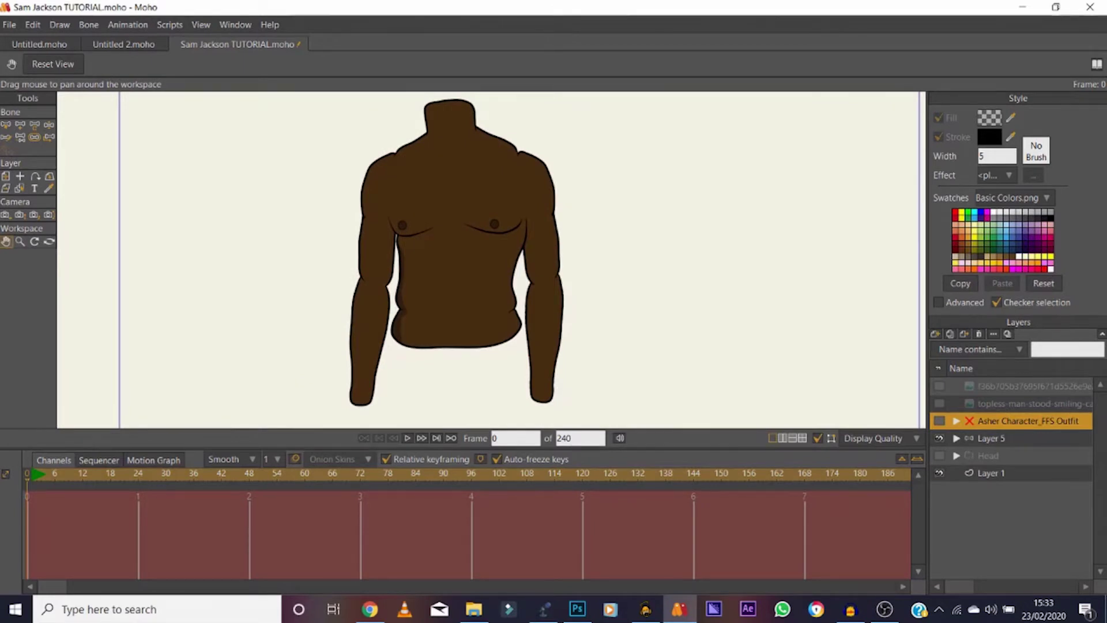
Step: In the body layer of Layer 5, move the outline's two shoulder corner points outward to blend into the upper arms
left_click(957, 438)
left_click(1000, 473)
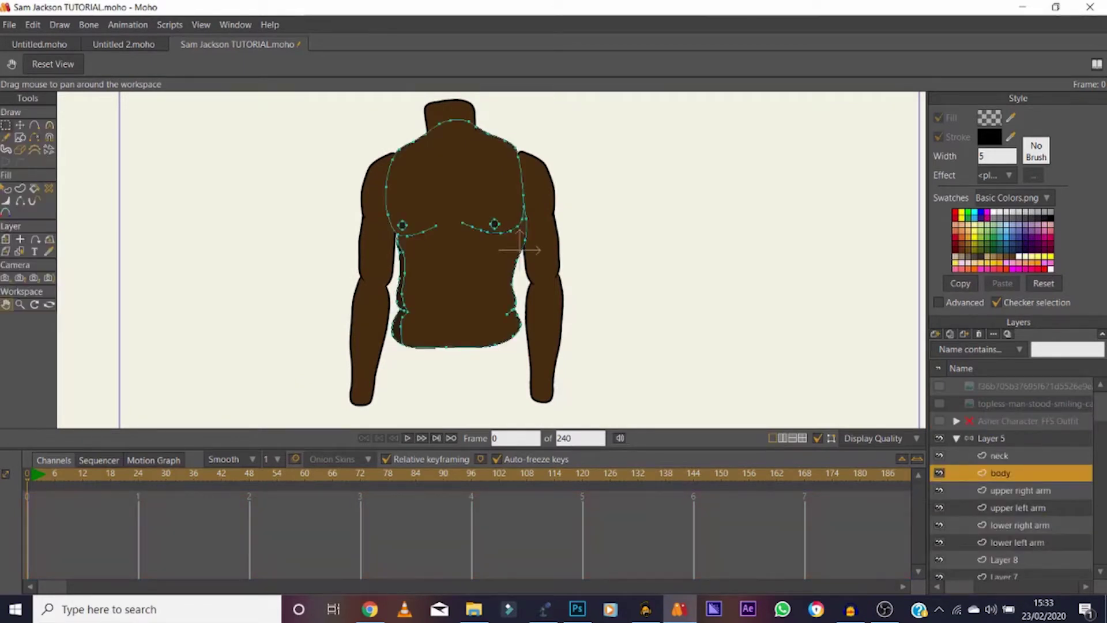
left_click(21, 125)
left_click(20, 304)
left_click_drag(399, 164, 513, 167)
left_click(6, 304)
left_click_drag(490, 230, 368, 312)
left_click(20, 124)
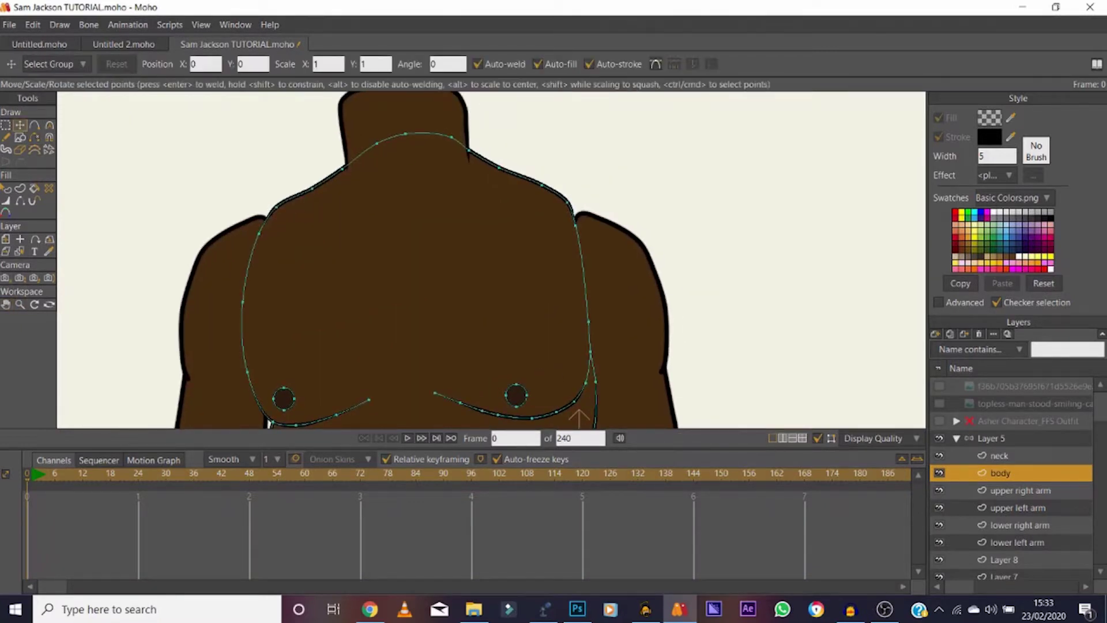
left_click_drag(249, 234, 240, 233)
left_click_drag(574, 225, 592, 222)
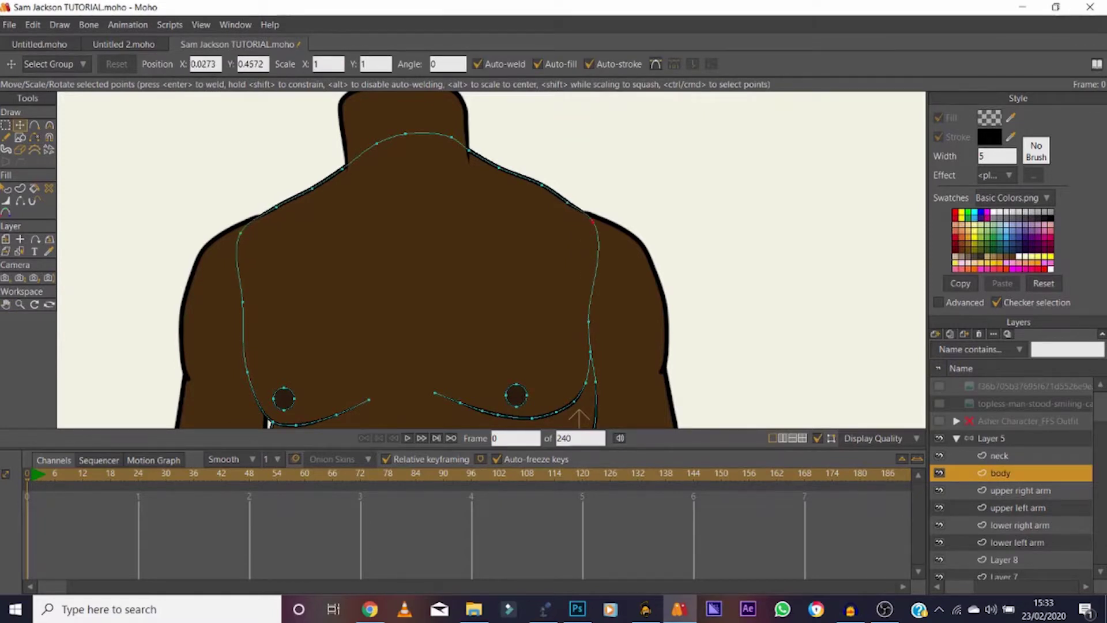
Step: Shift the body outline point on the right-hand shoulder slope slightly inward to straighten the slope
key("ctrl+a")
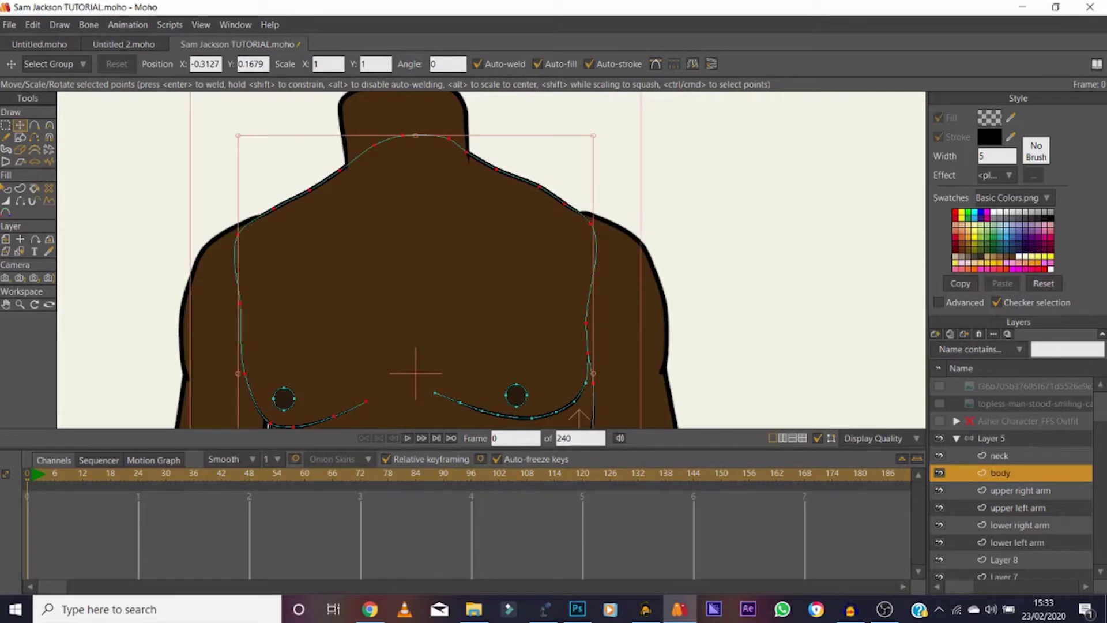
key("ctrl+z")
left_click(571, 168)
left_click_drag(542, 184, 535, 186)
left_click(21, 305)
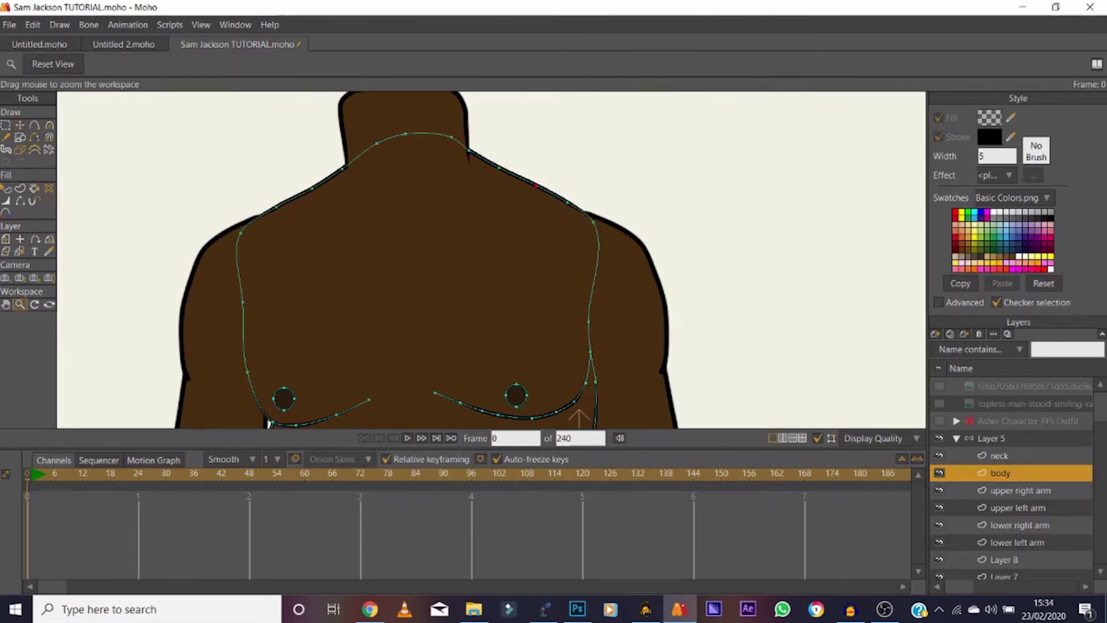
left_click(53, 64)
scroll(529, 213, "up", 2)
left_click_drag(529, 213, 534, 214)
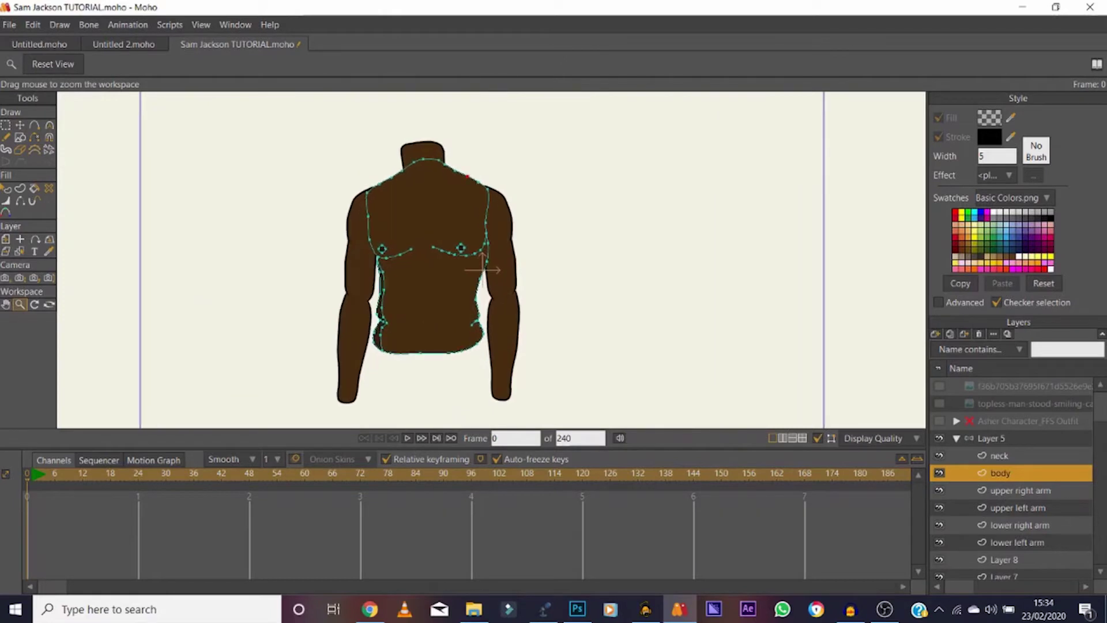
Step: Show the Asher Character_FFS Outfit layer, examine the complete character, and hide the layer again
left_click(991, 438)
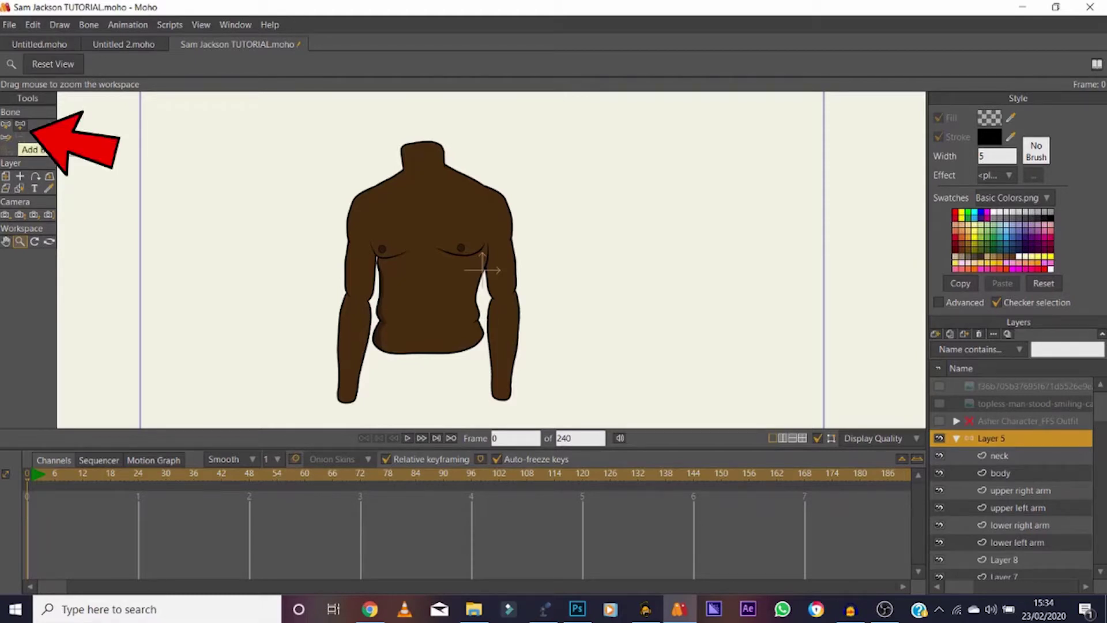
left_click(20, 124)
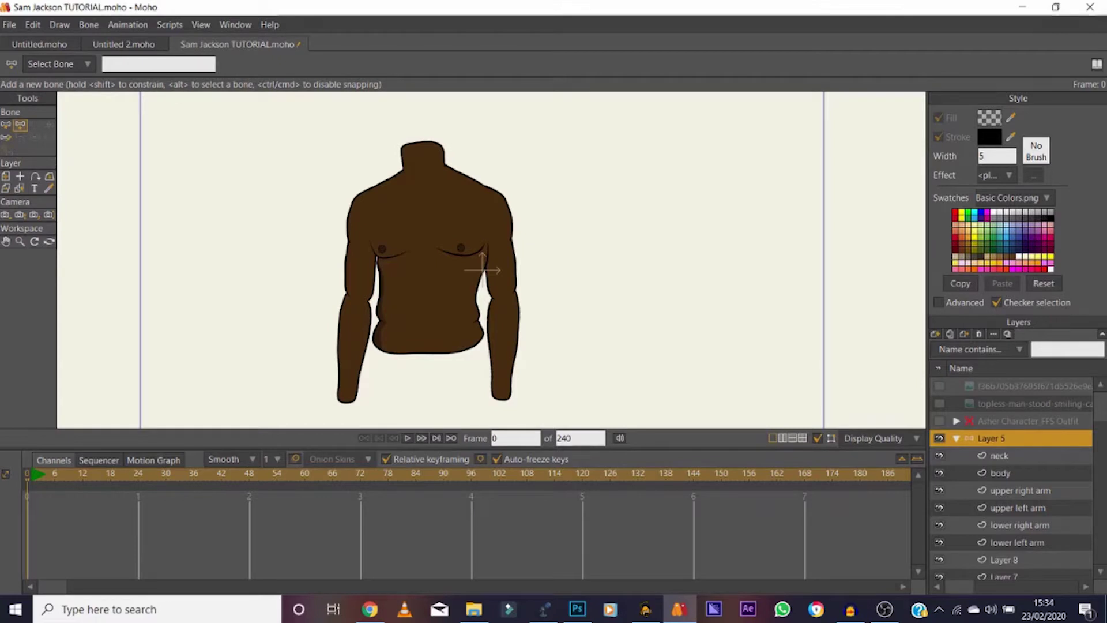
left_click(938, 421)
key("space")
left_click_drag(749, 259, 385, 263)
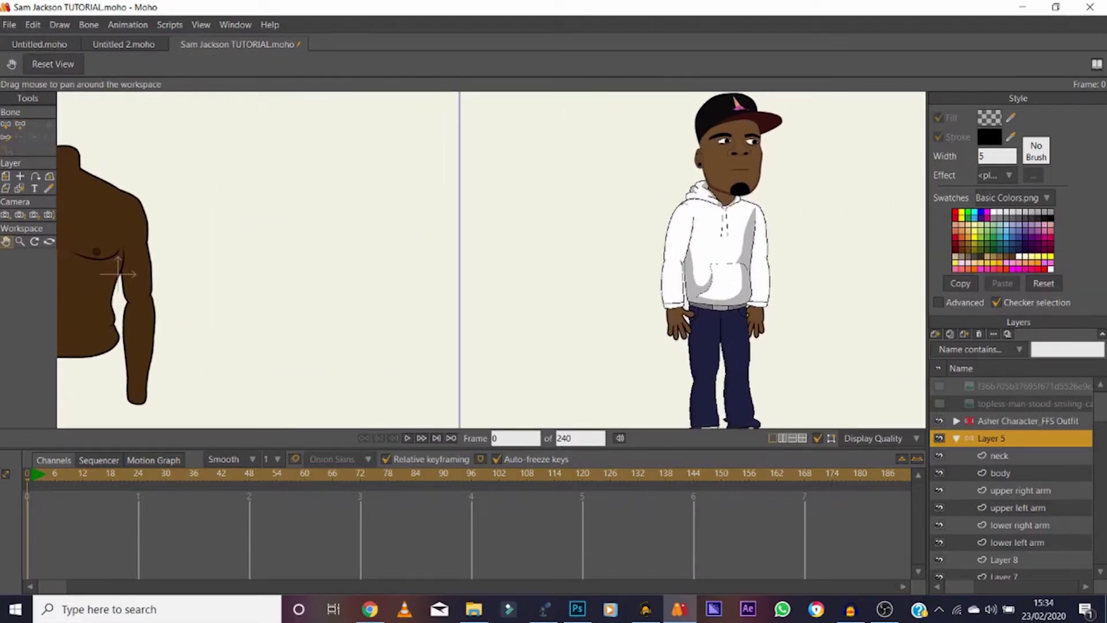
left_click(1027, 420)
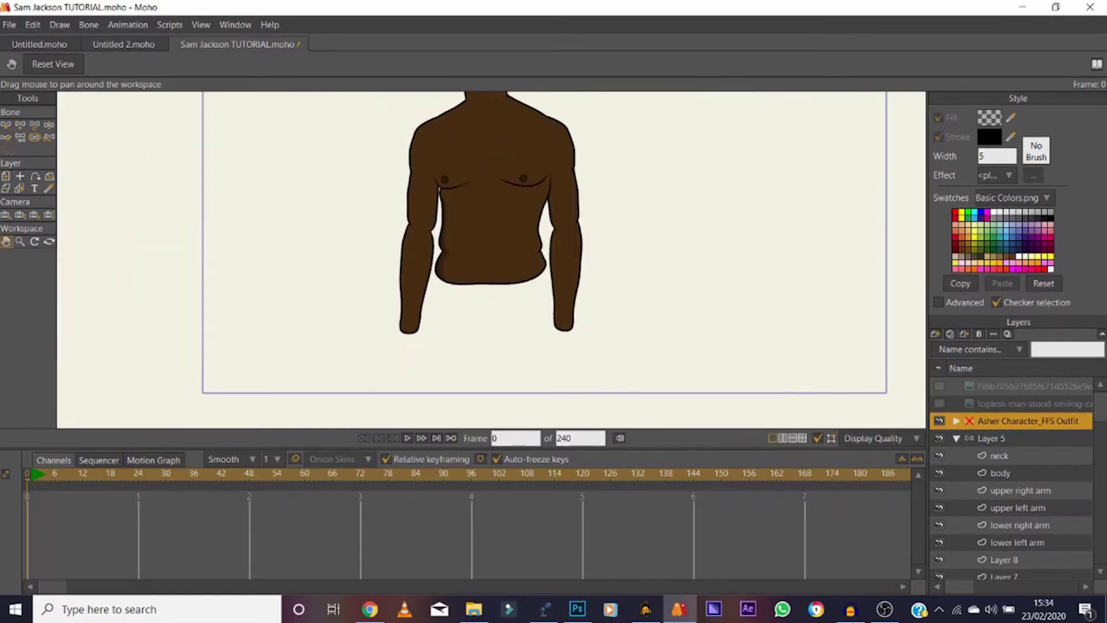
left_click_drag(491, 231, 466, 283)
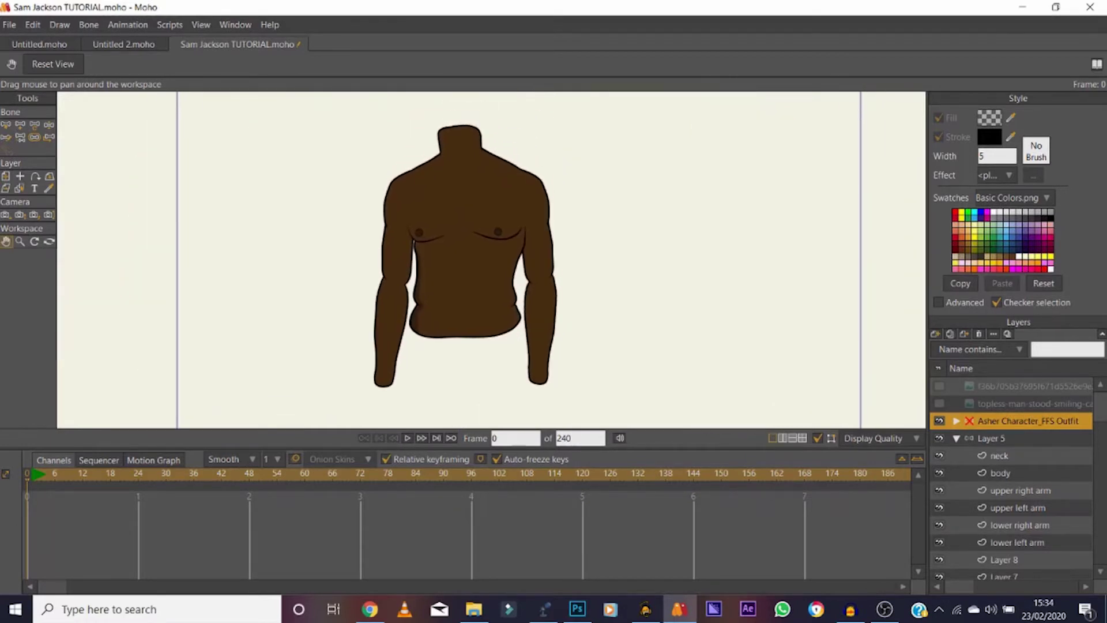
left_click(939, 421)
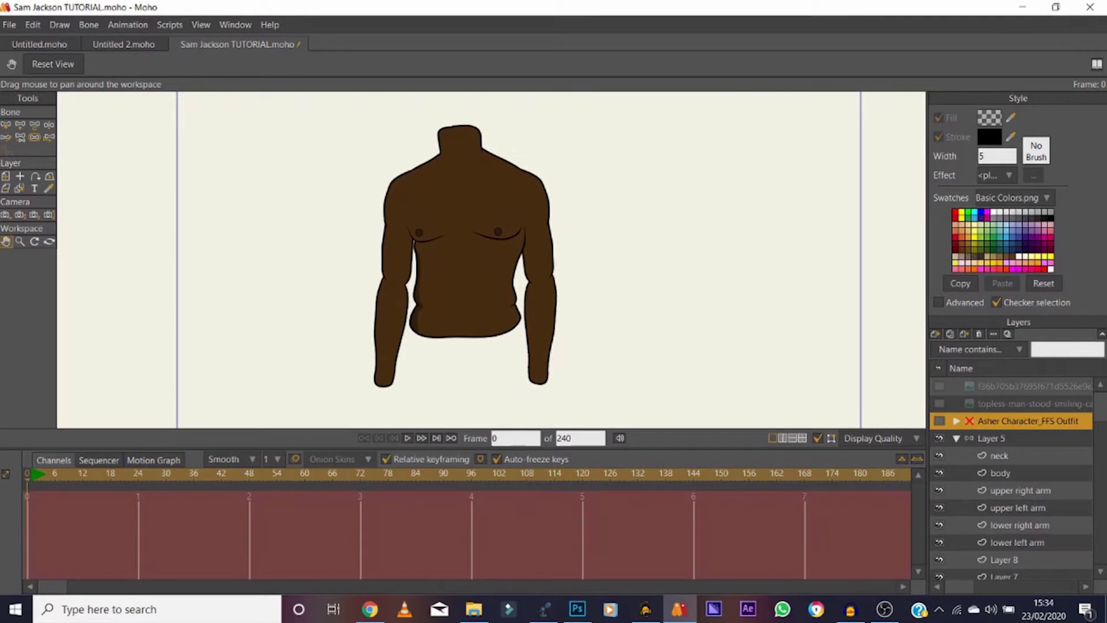
Step: On Layer 5, draw a three-bone chain from the waist to mid-torso, to the neck base, and up past the neck
left_click(992, 438)
left_click(20, 124)
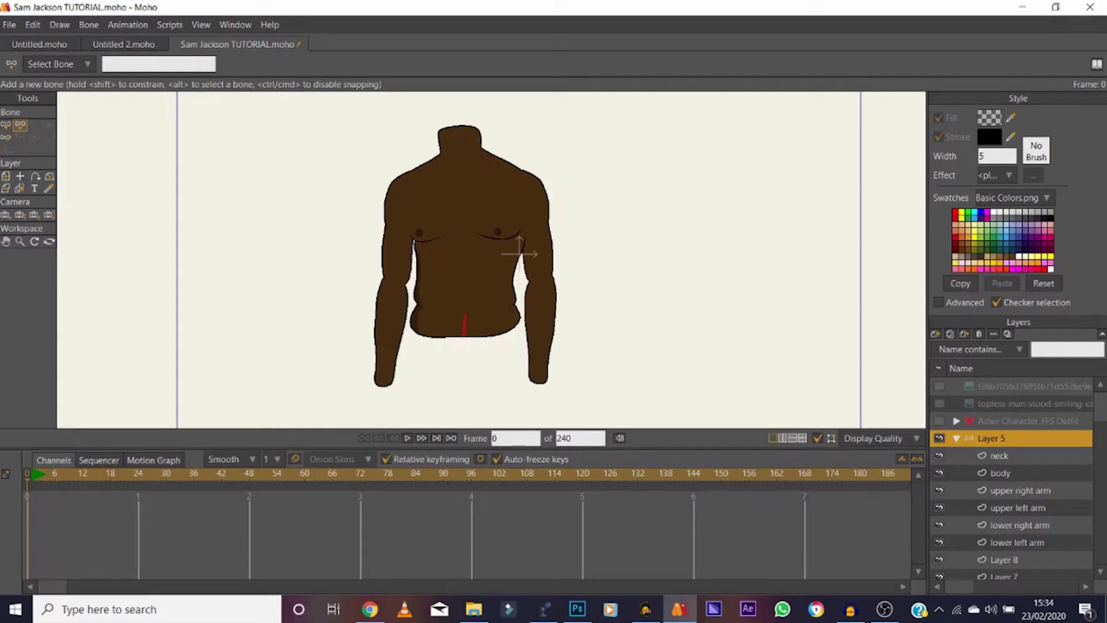
left_click_drag(463, 286, 463, 276)
left_click_drag(462, 276, 462, 215)
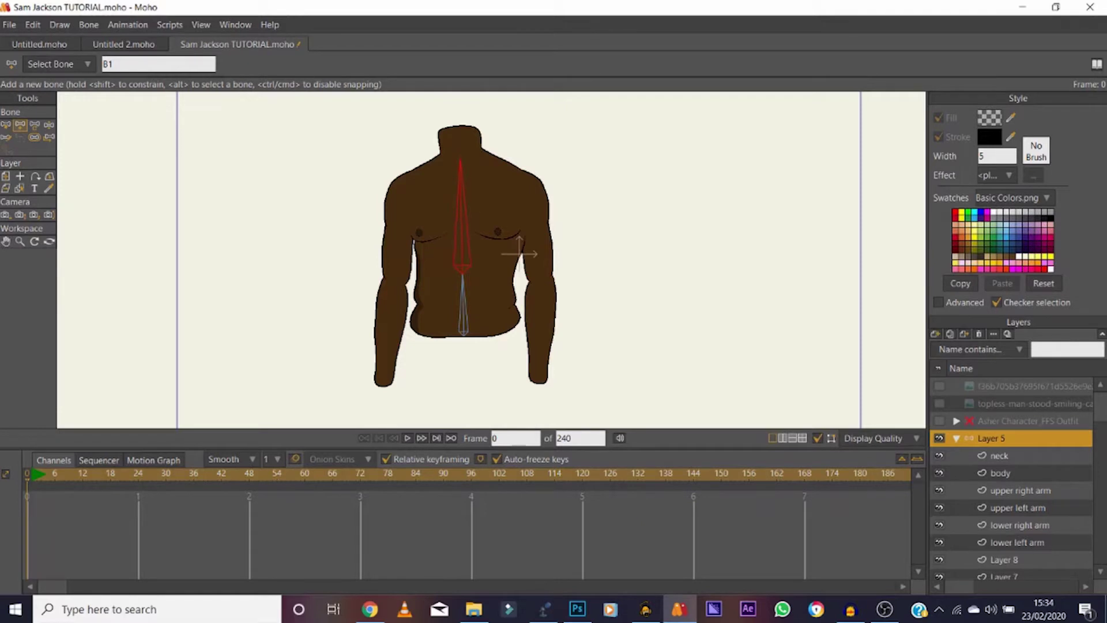
left_click_drag(460, 159, 461, 157)
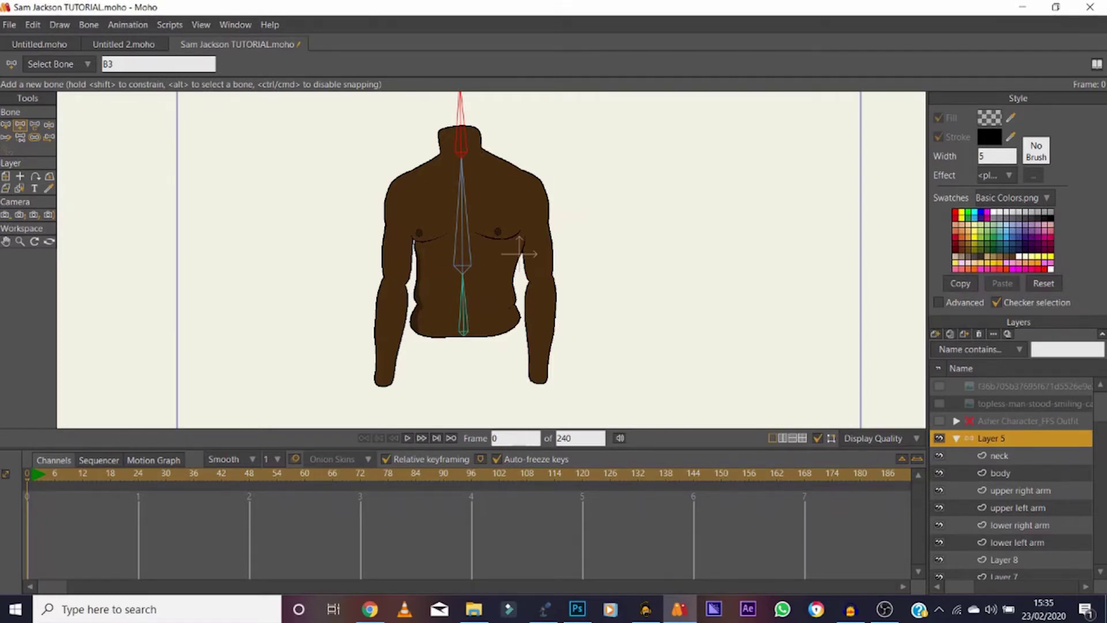
Step: Add three chained bones to the right-hand arm: shoulder to elbow, elbow to wrist, and a short one below the wrist
left_click_drag(525, 175, 538, 235)
left_click_drag(539, 276, 540, 292)
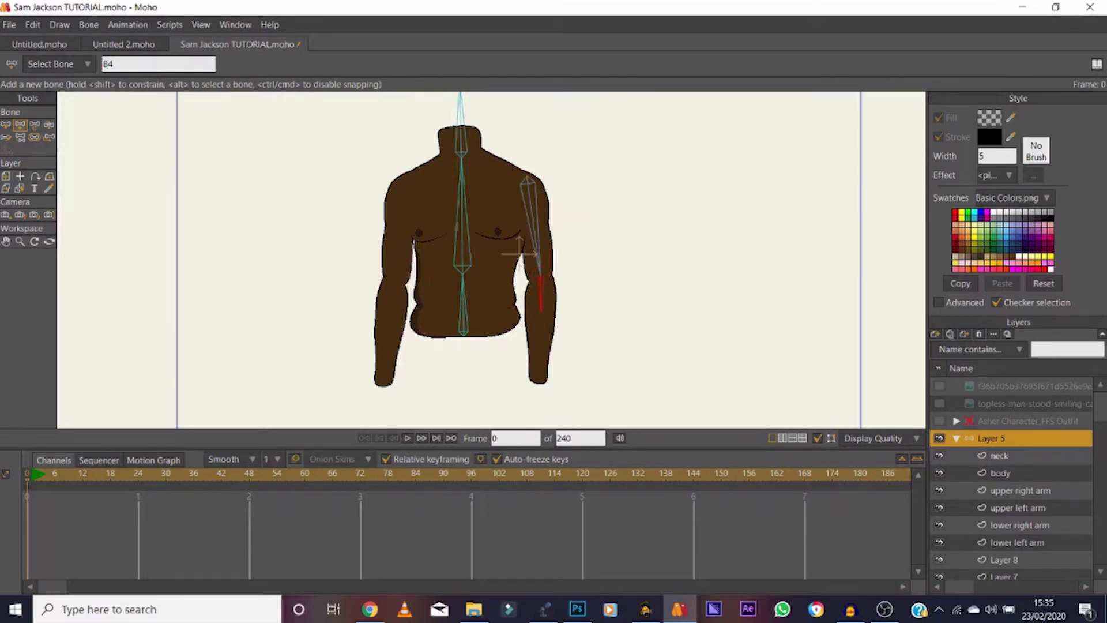
left_click_drag(536, 383, 535, 402)
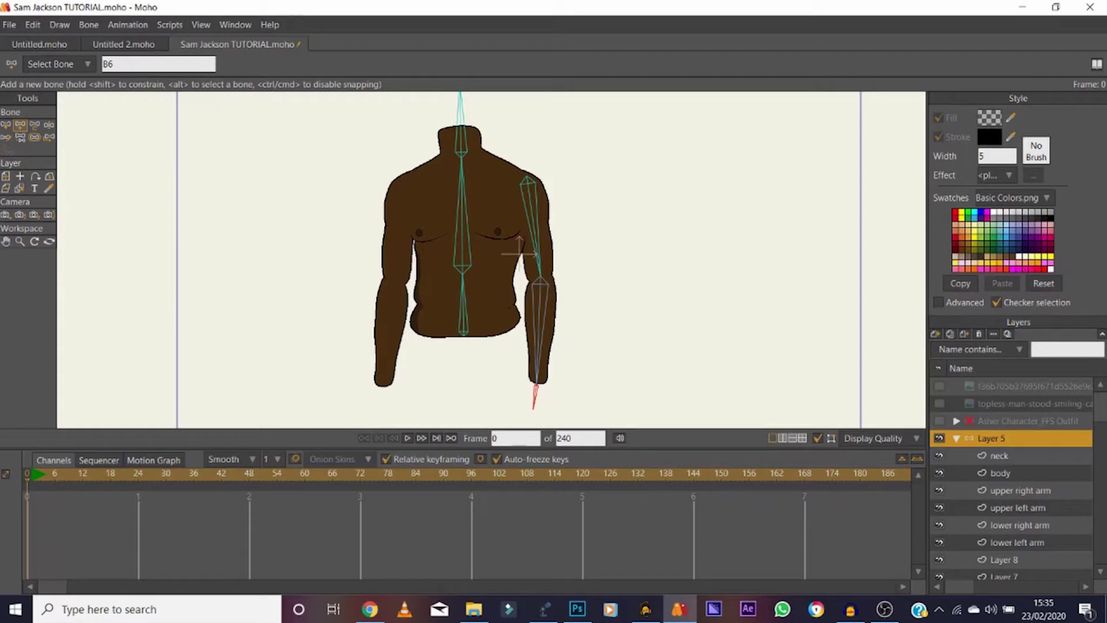
Step: Add matching upper-arm, forearm and short hand bones to the left-hand arm
left_click_drag(399, 180, 401, 204)
left_click_drag(395, 256, 395, 280)
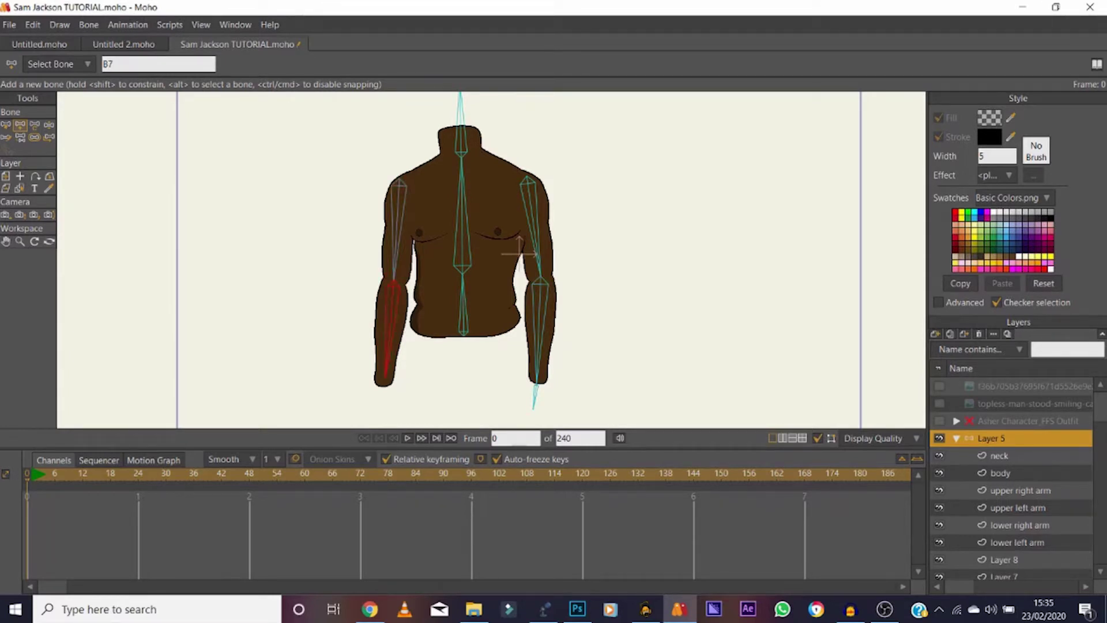
left_click_drag(383, 385, 377, 406)
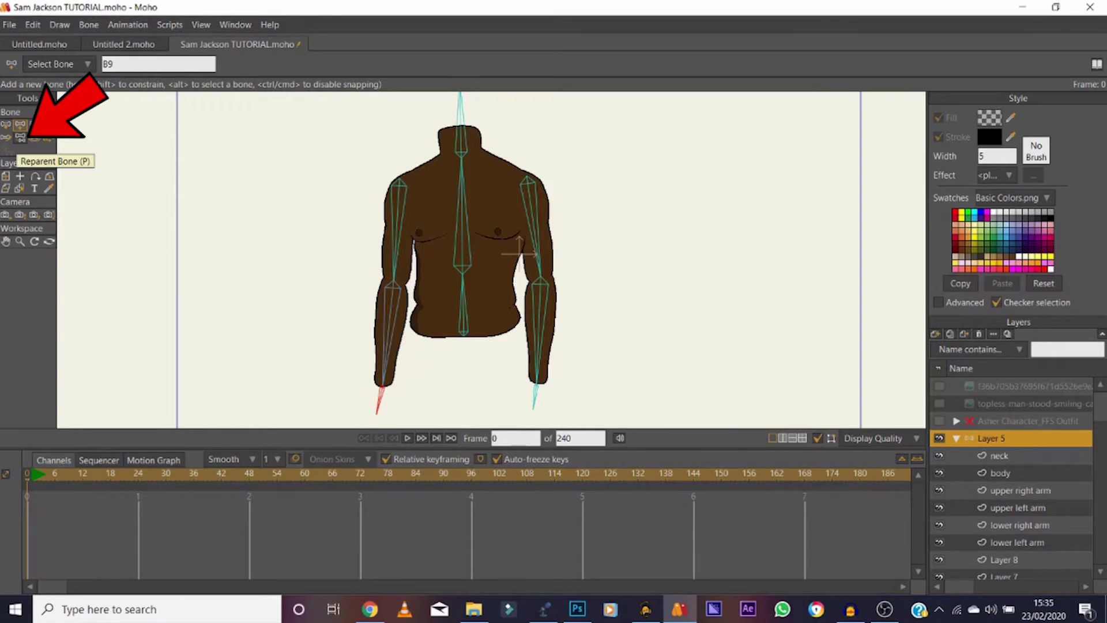
Step: Reparent both upper-arm bones to the upper spine bone in the chest
left_click(20, 136)
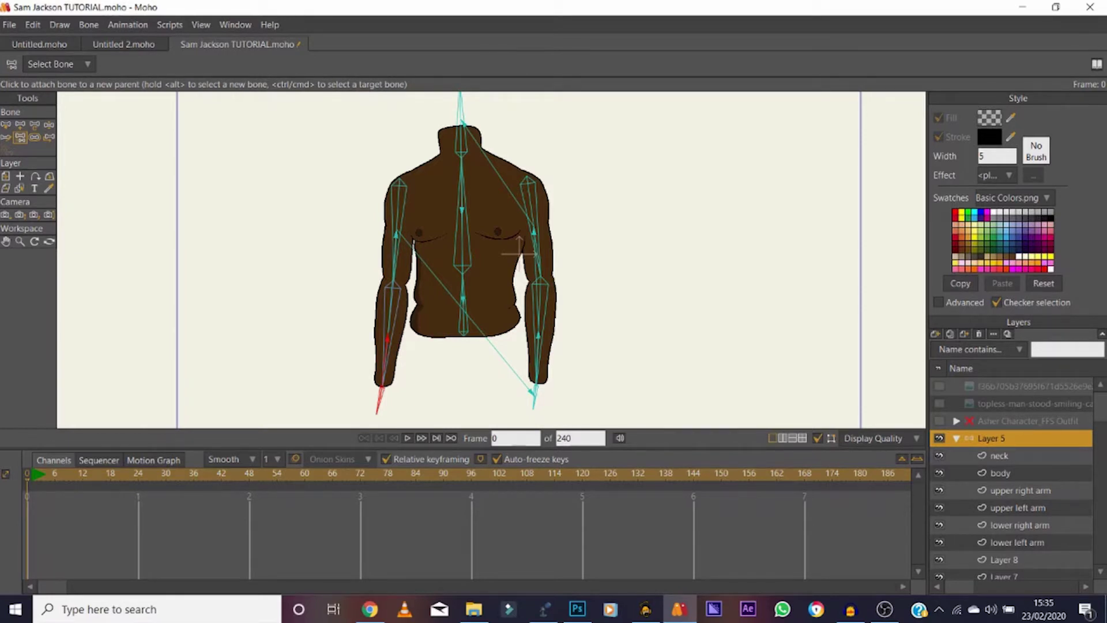
left_click(6, 124)
left_click(398, 222)
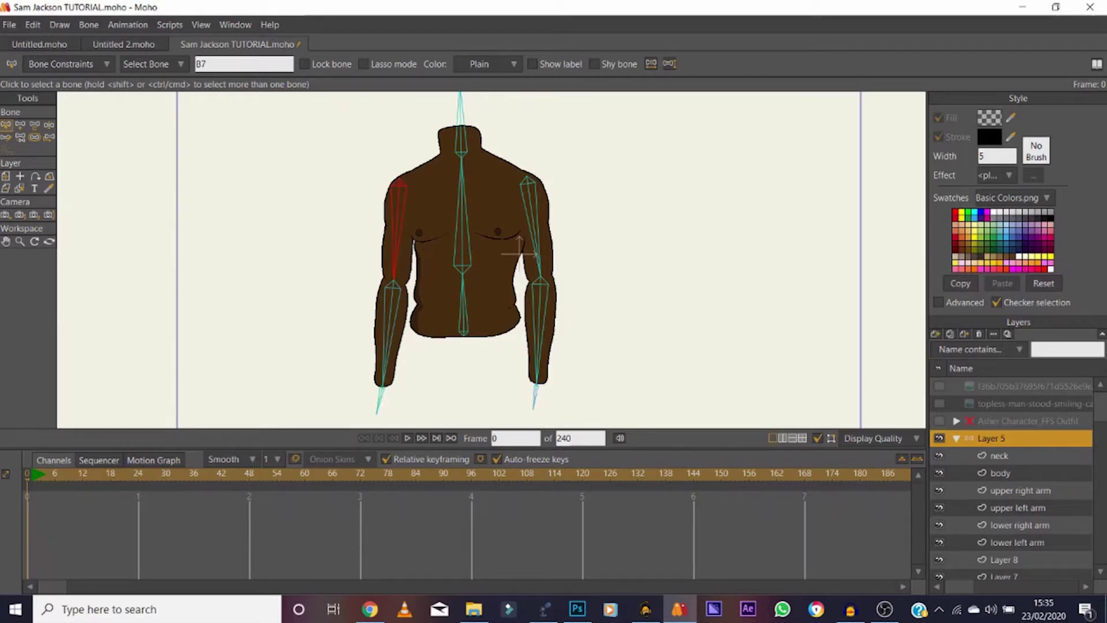
key("p")
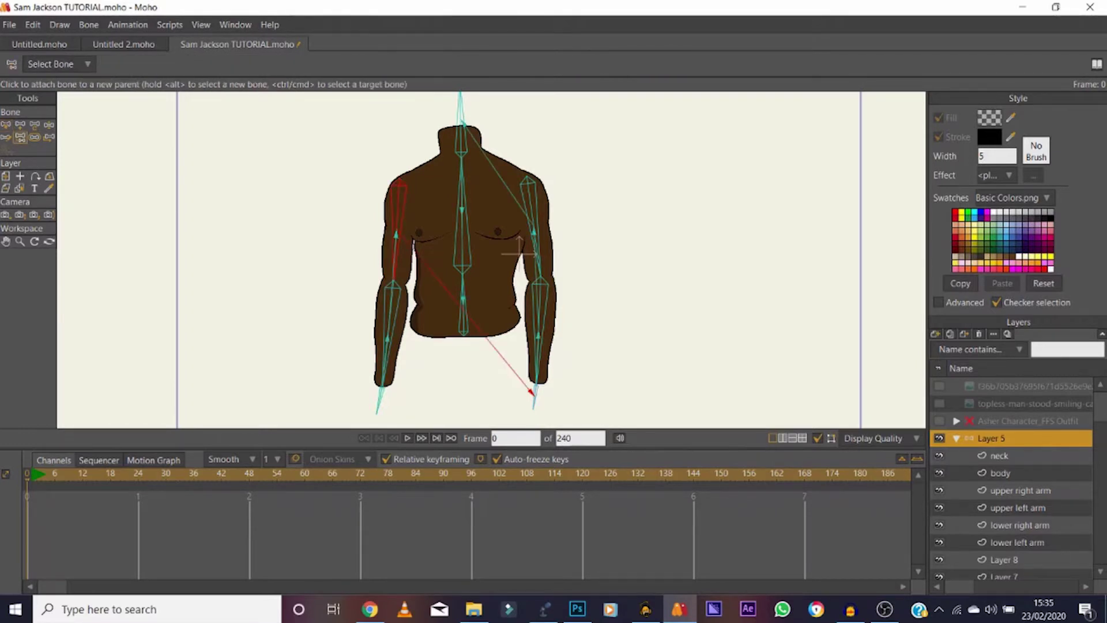
left_click(461, 231)
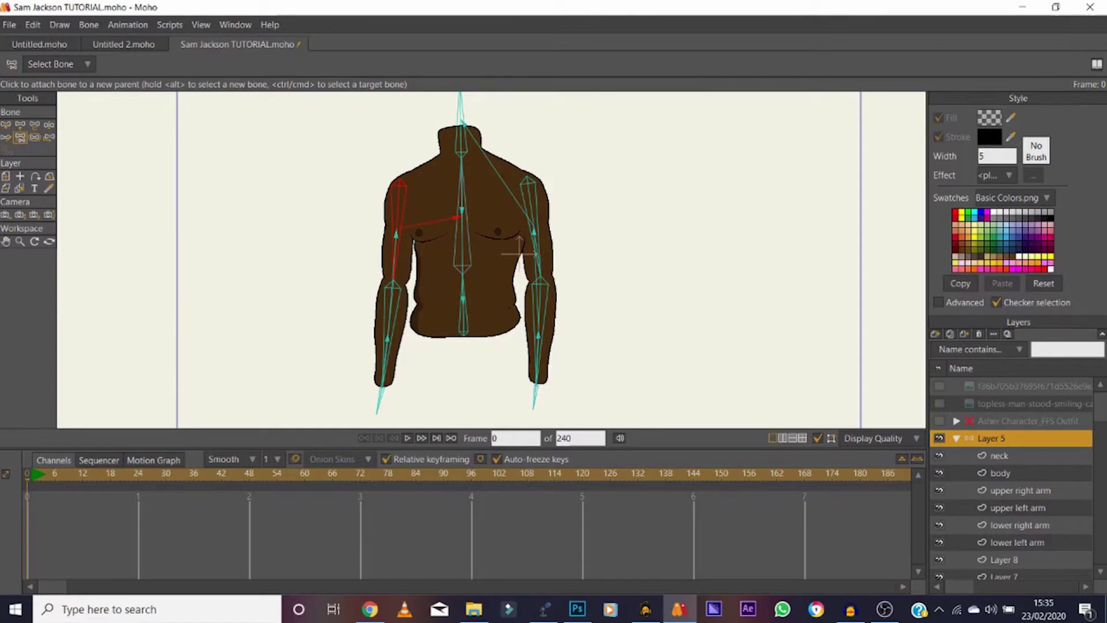
key("z")
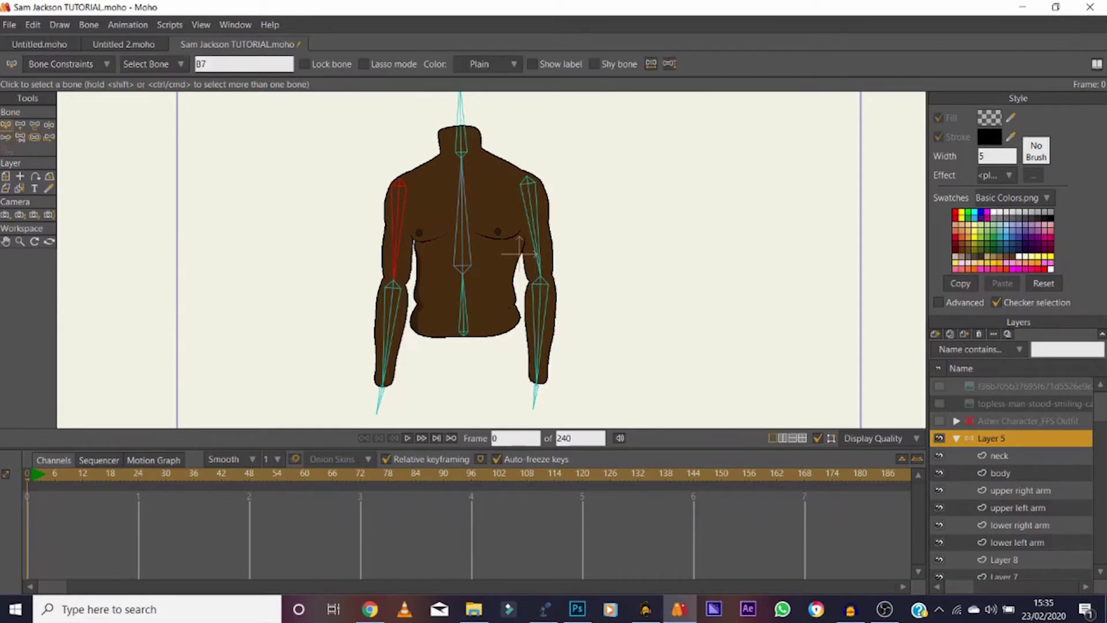
key("Return")
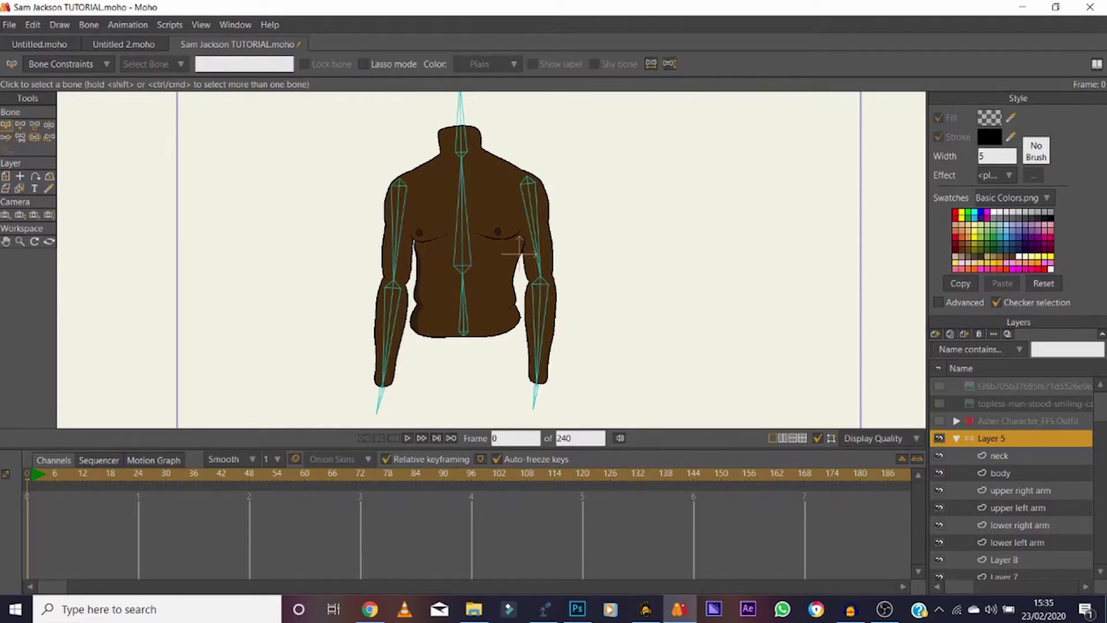
left_click(519, 250)
key("p")
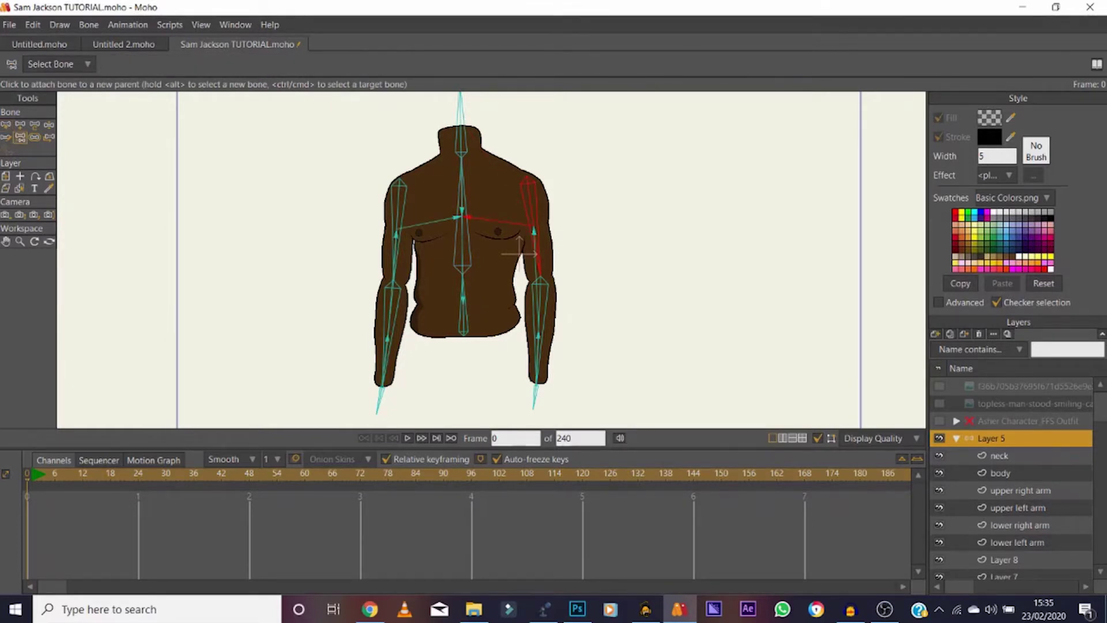
Step: Reduce the bone strength of all bones to about 0.21, then deselect them
key("z")
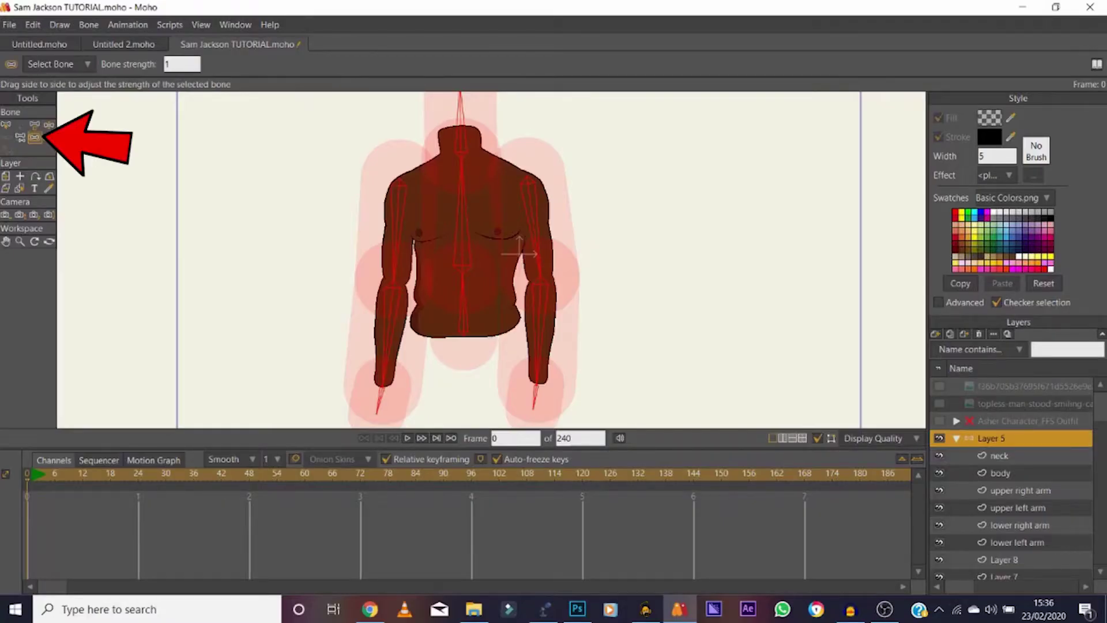
left_click_drag(490, 259, 462, 260)
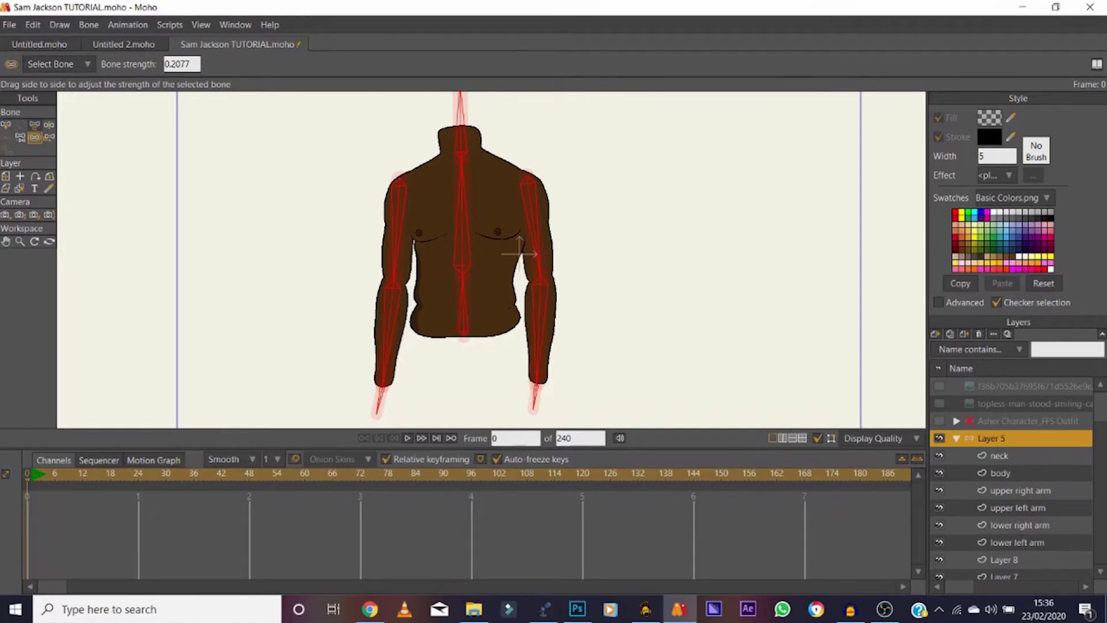
left_click(49, 124)
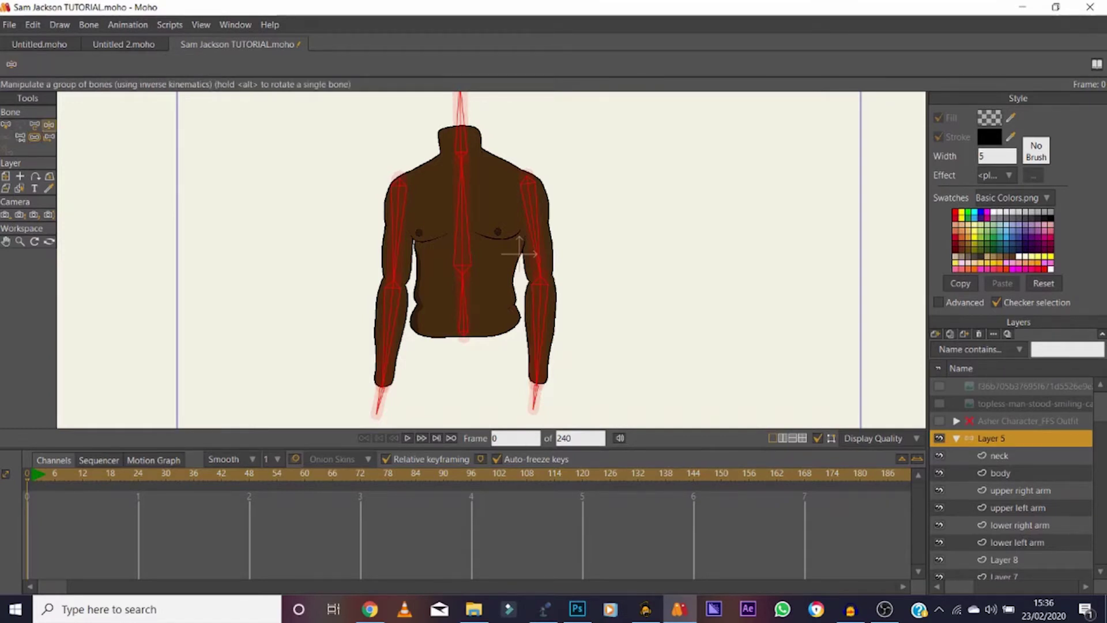
left_click(6, 125)
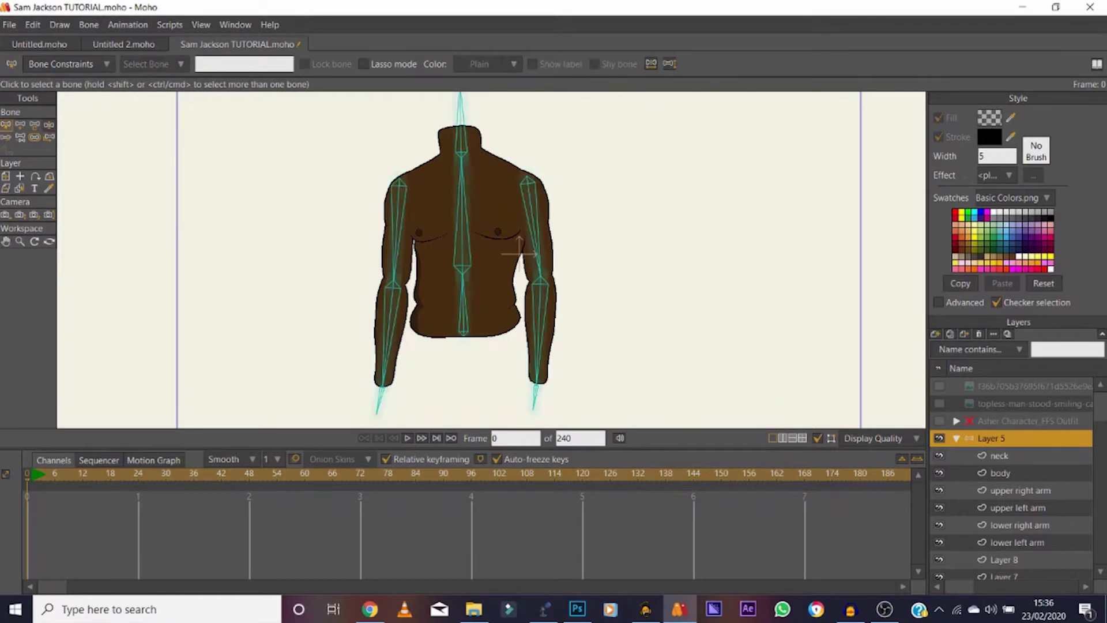
Step: Test the rig with Manipulate Bones by swinging both arms, the neck bone and the upper spine bone
left_click(49, 125)
mouse_move(461, 165)
left_mouse_down()
mouse_move(428, 162)
mouse_move(489, 167)
mouse_move(430, 163)
mouse_move(460, 159)
left_mouse_up()
mouse_move(386, 377)
left_mouse_down()
mouse_move(356, 372)
mouse_move(280, 315)
mouse_move(369, 400)
mouse_move(391, 398)
mouse_move(366, 381)
left_mouse_up()
mouse_move(534, 377)
left_mouse_down()
mouse_move(630, 346)
mouse_move(650, 321)
mouse_move(519, 392)
left_mouse_up()
mouse_move(460, 115)
left_mouse_down()
mouse_move(412, 115)
mouse_move(475, 108)
left_mouse_up()
left_click_drag(460, 179, 480, 179)
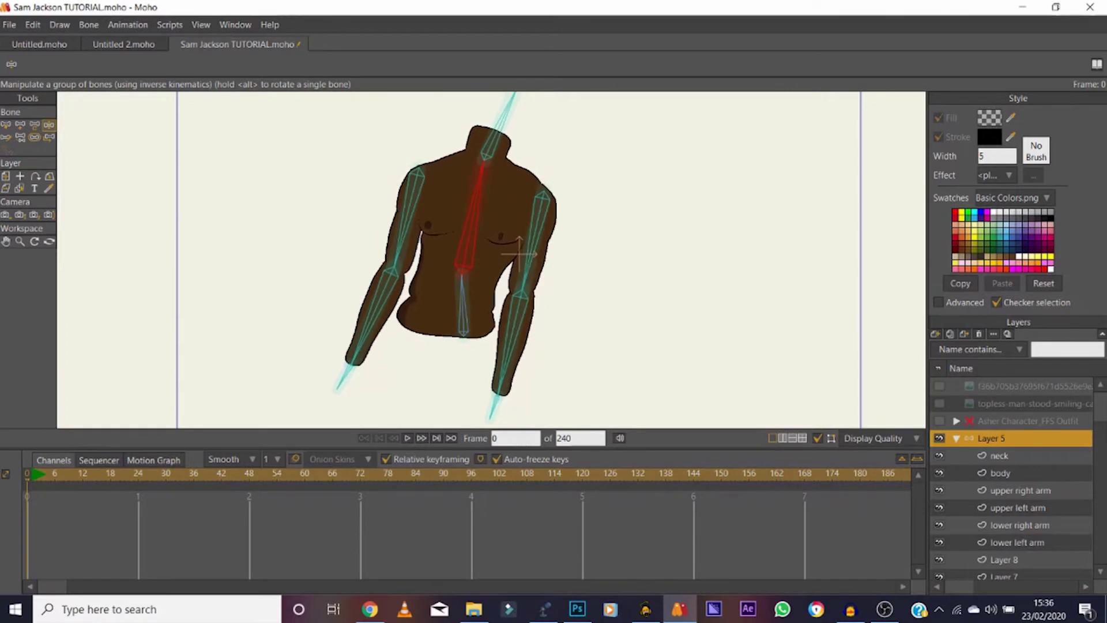
Step: On the body layer, bind the waist and lower torso points to the lower spine bone with Bind Points
left_click(20, 241)
left_click_drag(518, 252, 518, 237)
left_click_drag(519, 236, 518, 230)
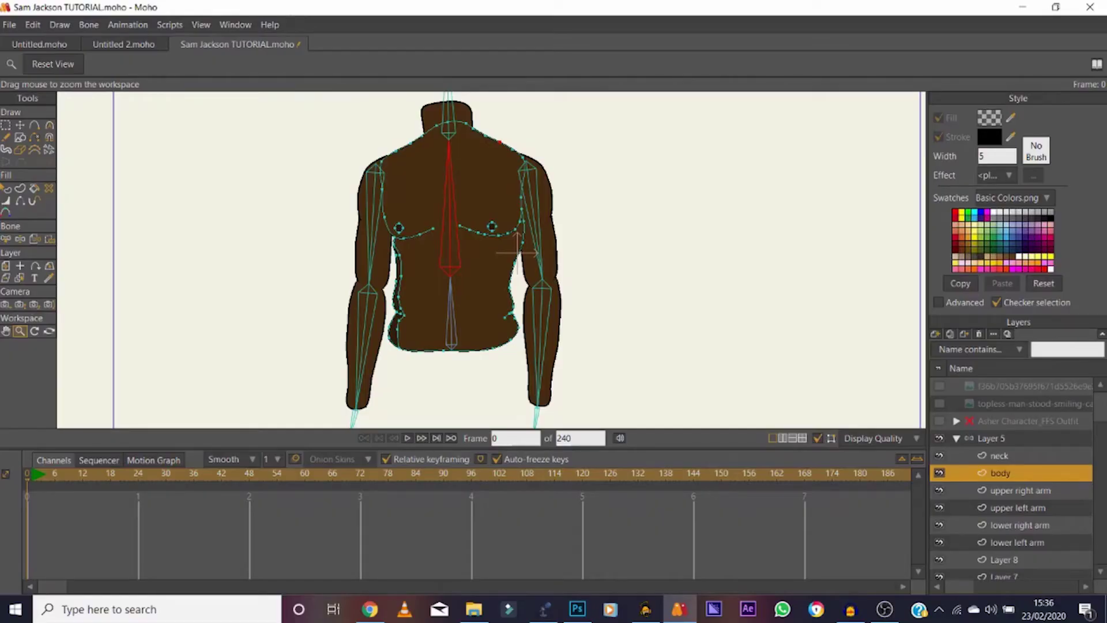
key("b")
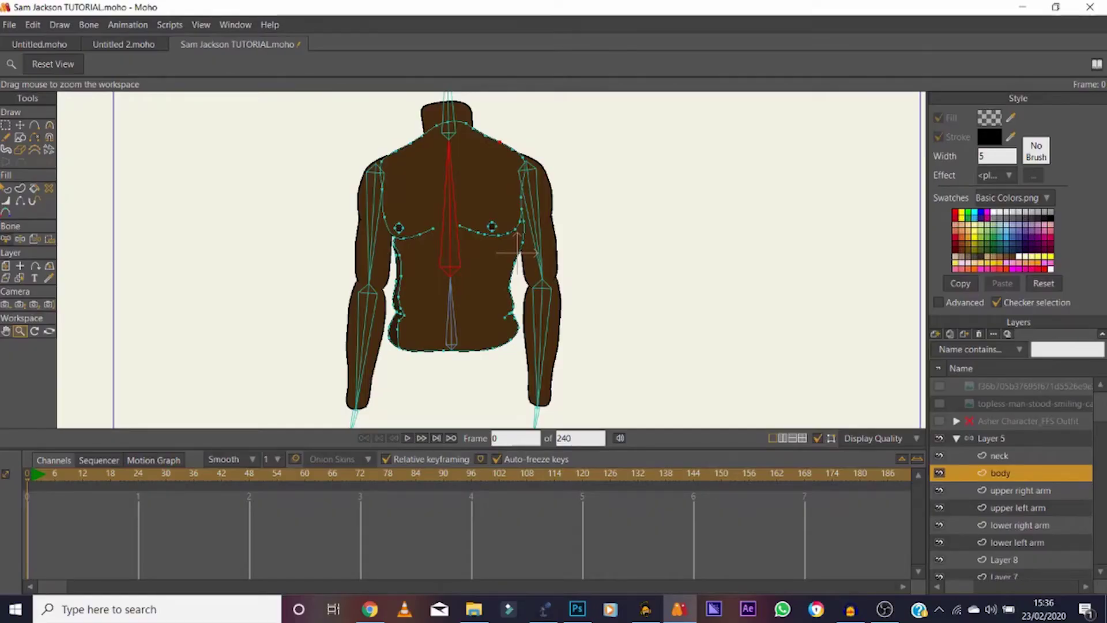
left_click(452, 320)
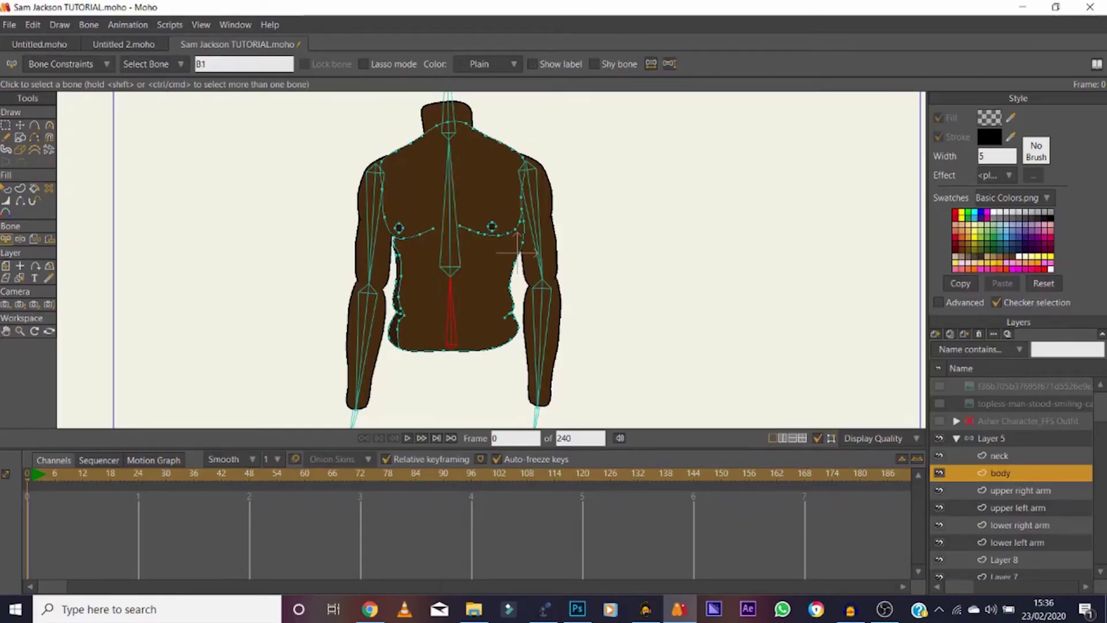
left_click(20, 331)
left_click_drag(418, 393, 502, 393)
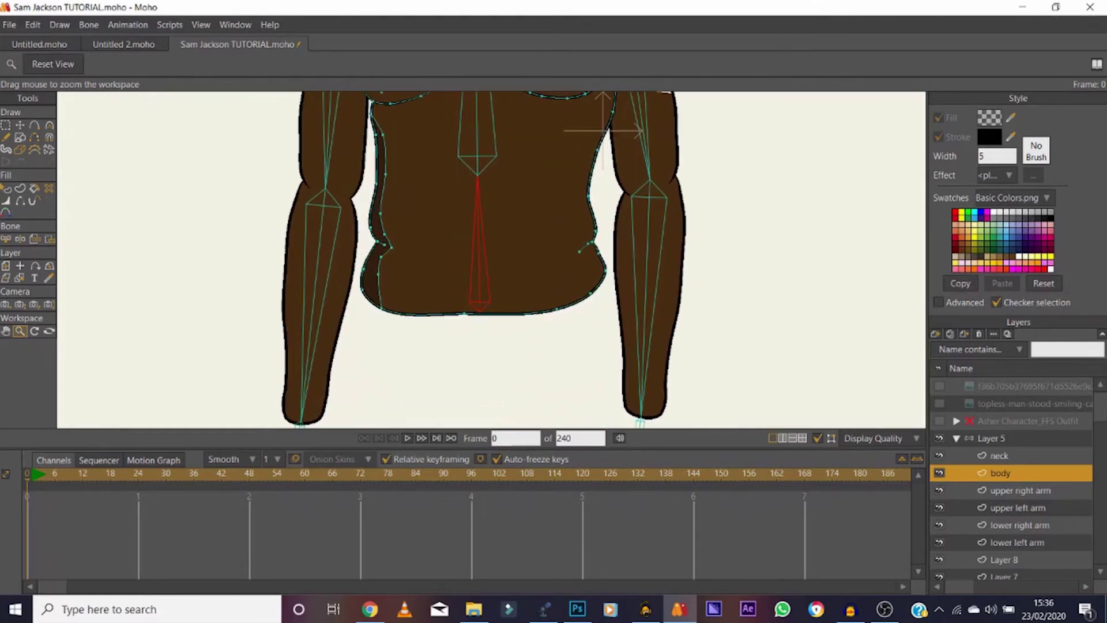
left_click_drag(477, 242, 451, 315)
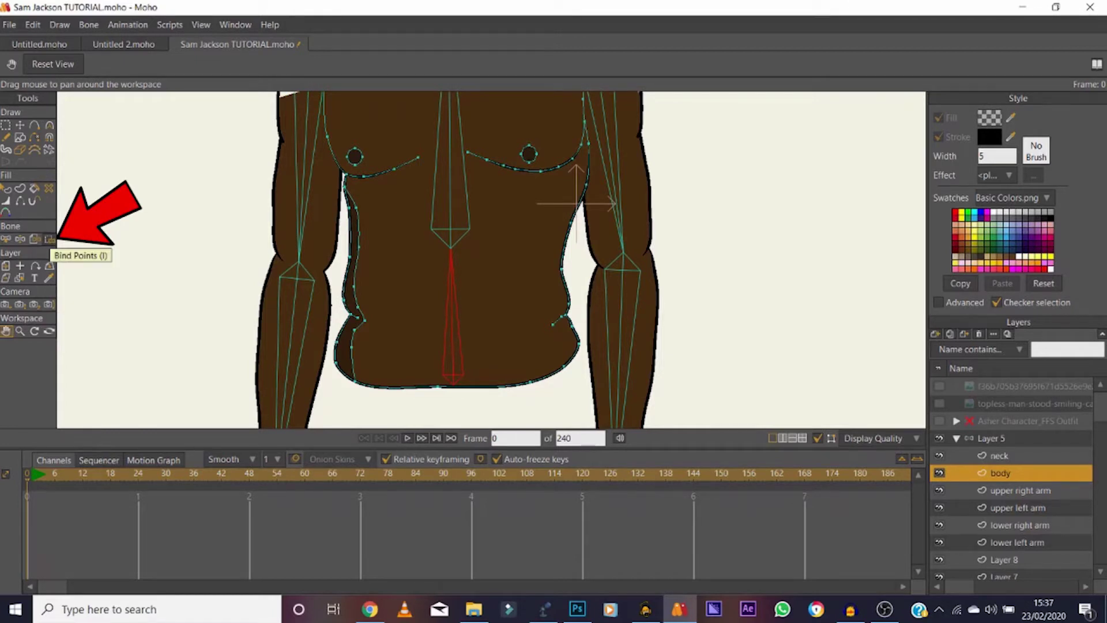
left_click(49, 239)
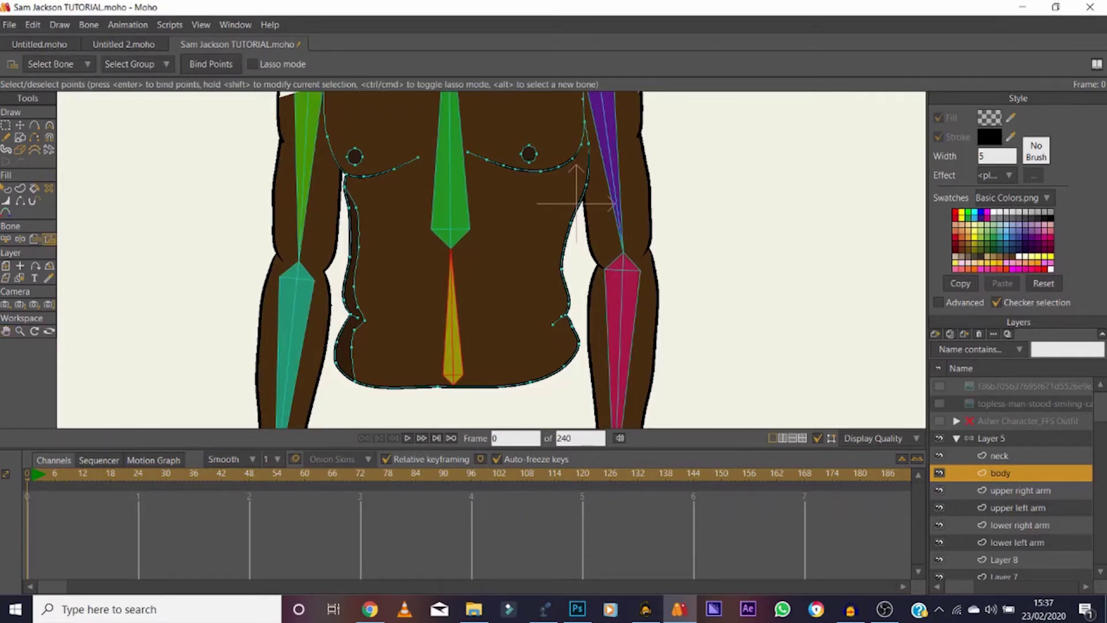
left_click_drag(608, 210, 641, 300)
left_click_drag(459, 354, 395, 264)
left_click_drag(540, 270, 469, 245)
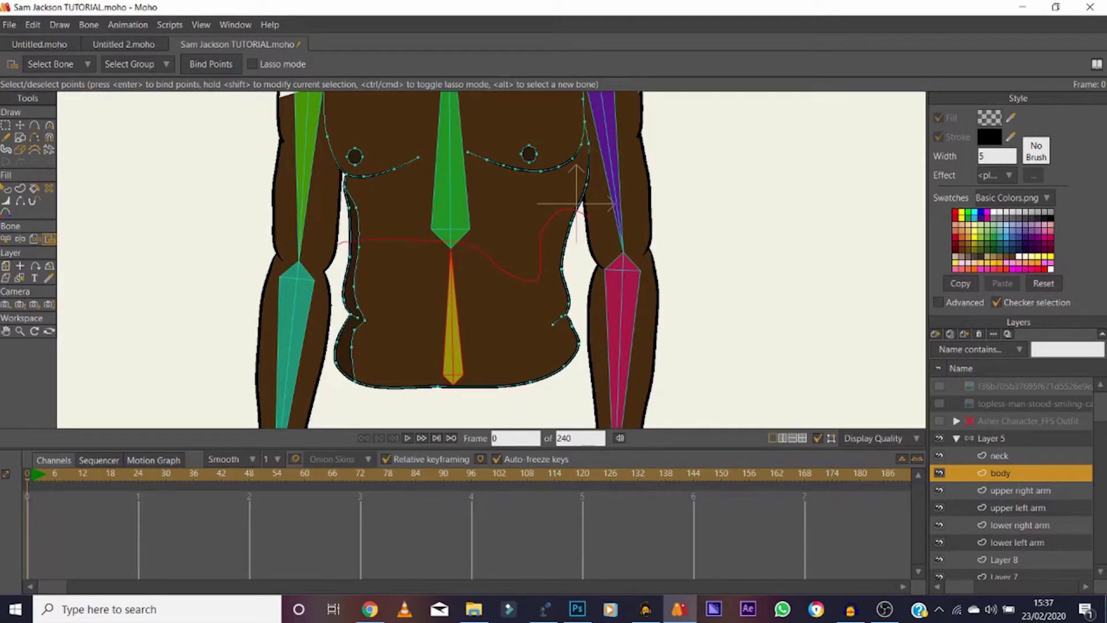
mouse_move(314, 383)
left_mouse_down()
mouse_move(370, 418)
mouse_move(545, 392)
mouse_move(598, 333)
left_mouse_up()
left_click_drag(576, 203, 576, 203)
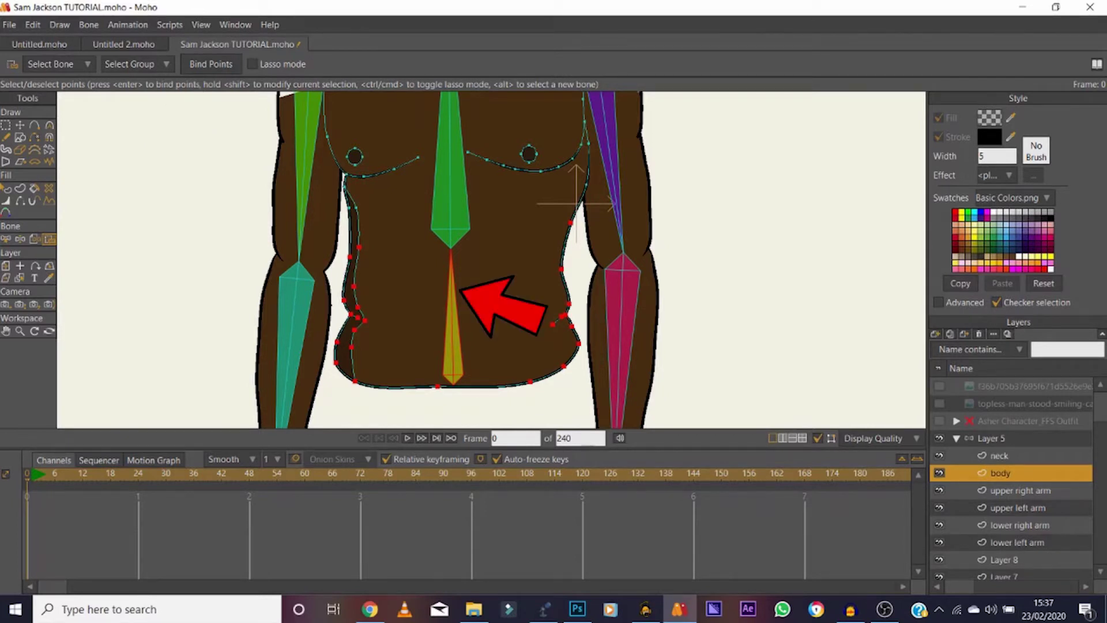
Step: Move the topmost bound waist point on the right-hand edge of the body outline slightly down
left_click(6, 331)
left_click_drag(451, 249, 416, 290)
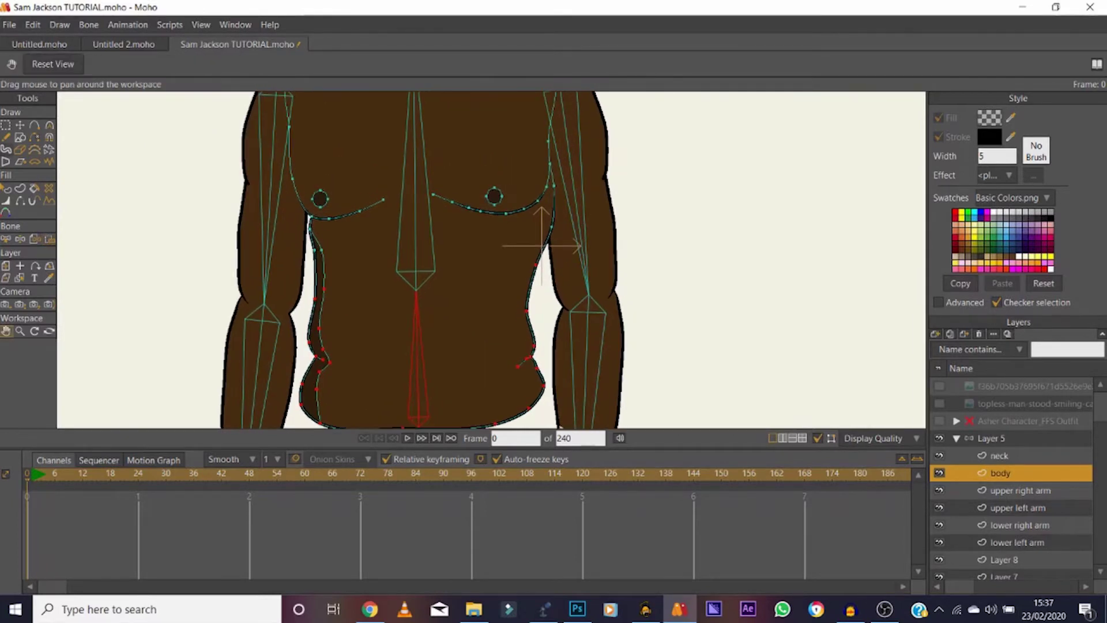
key("t")
left_click_drag(536, 265, 528, 292)
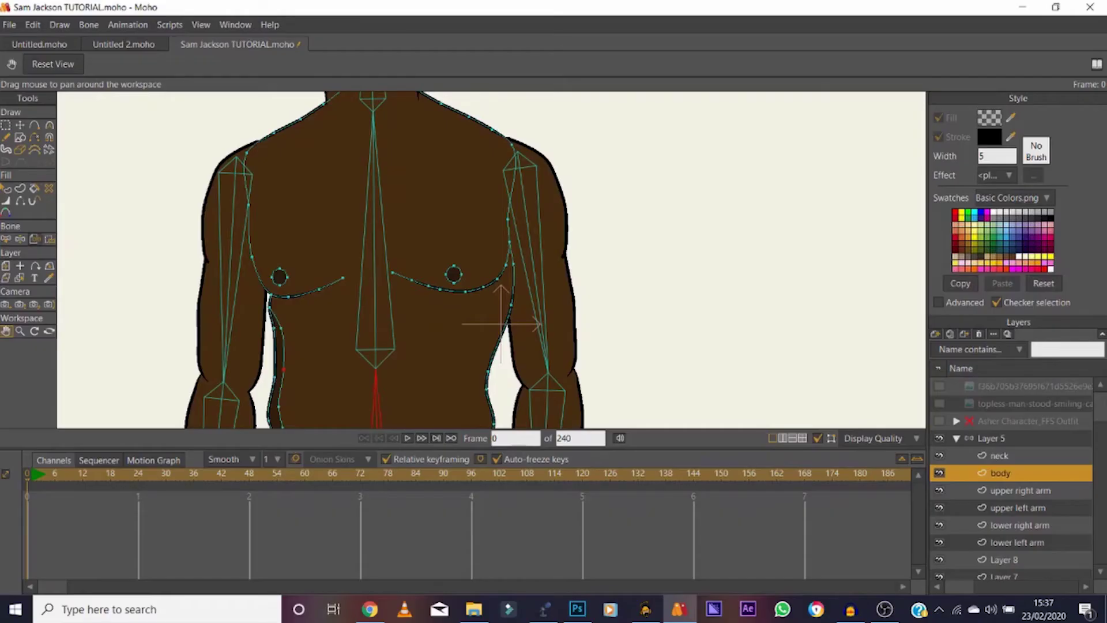
Step: Bind the body layer's chest, shoulder and neckline points to the upper spine bone
key("b")
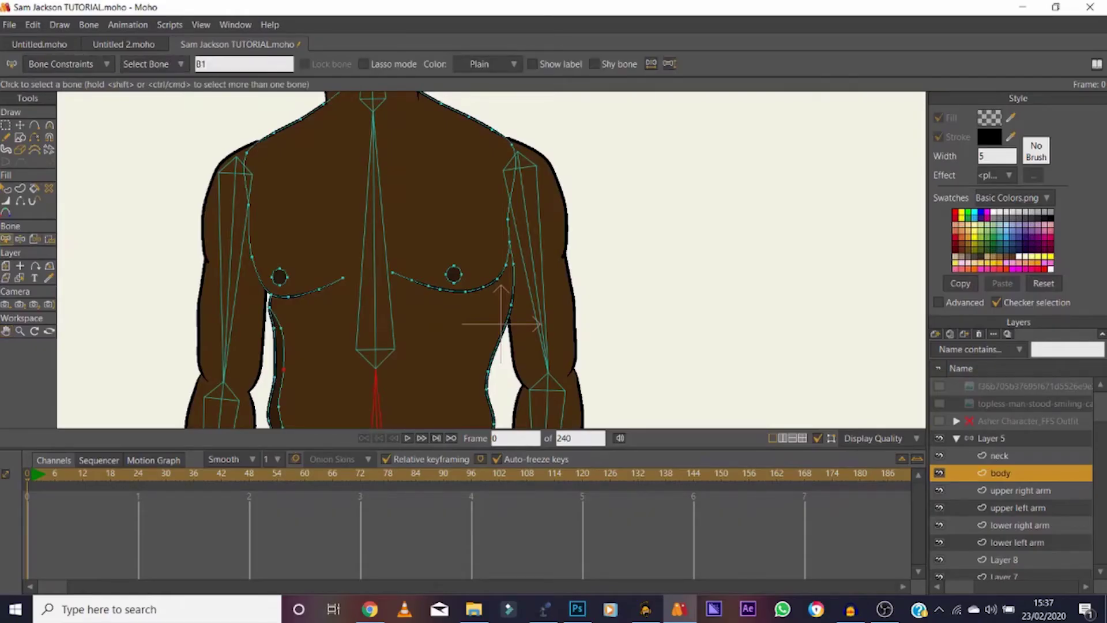
left_click(375, 289)
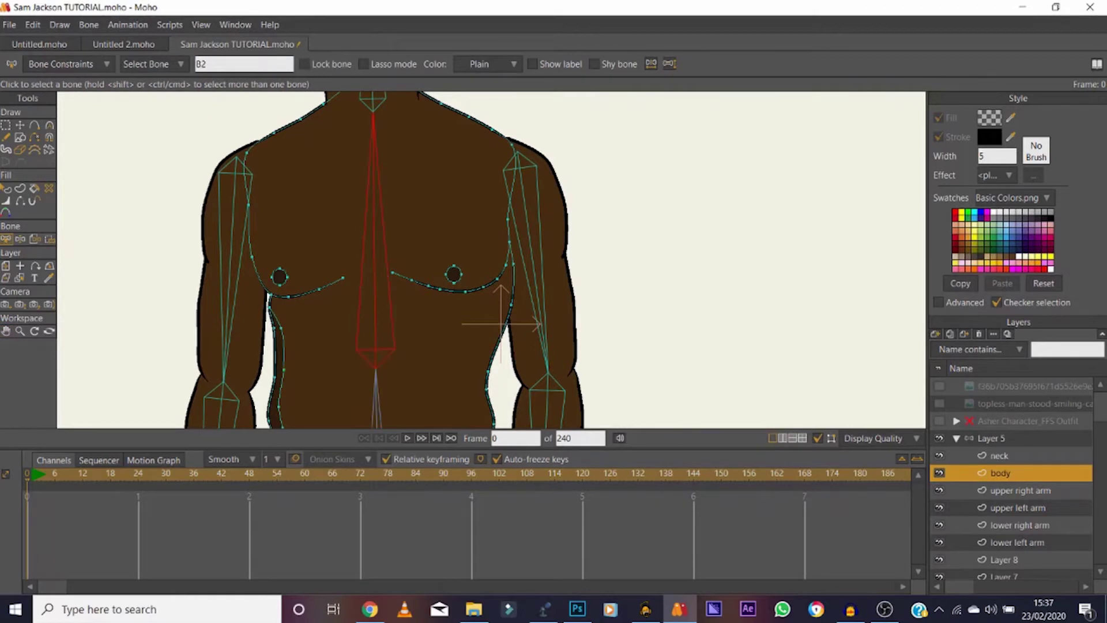
key("i")
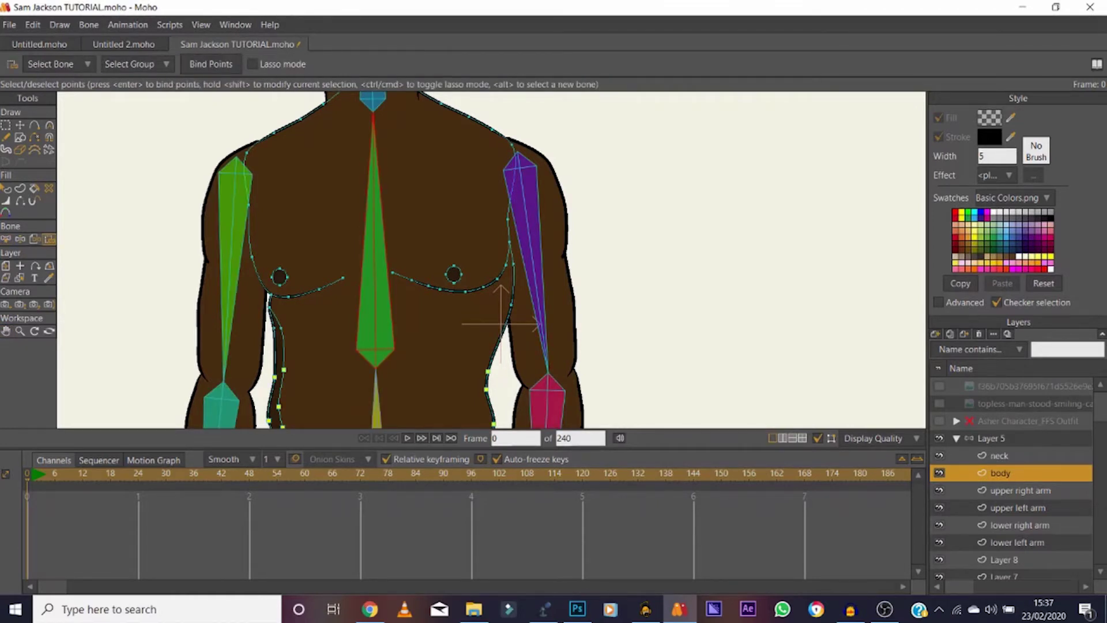
left_click(6, 331)
left_click_drag(404, 248, 378, 281)
key("i")
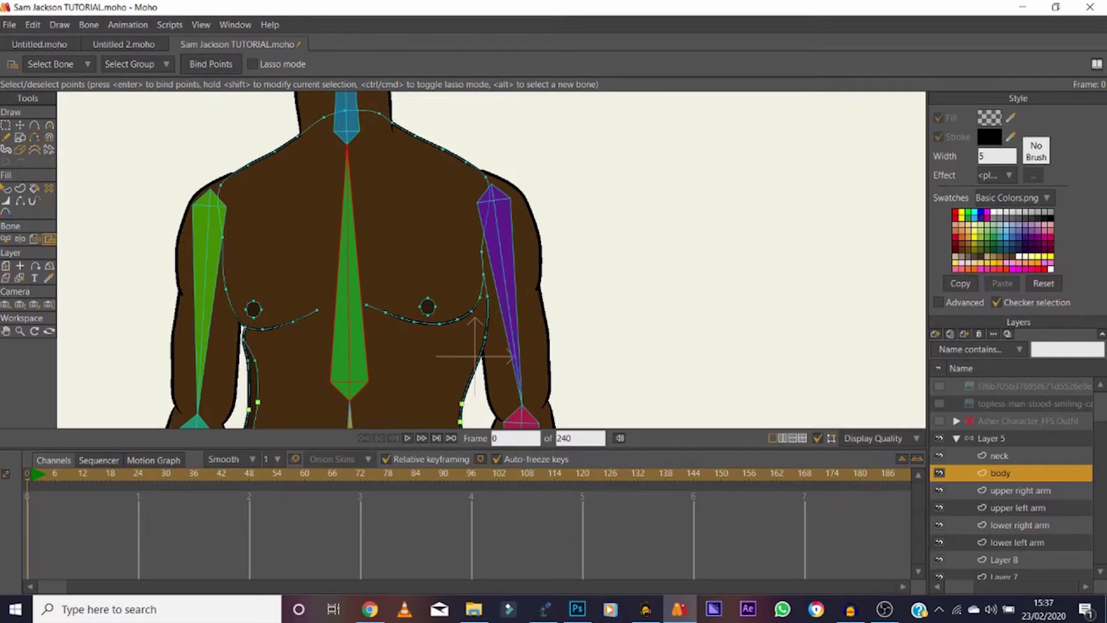
left_click_drag(540, 382, 209, 164)
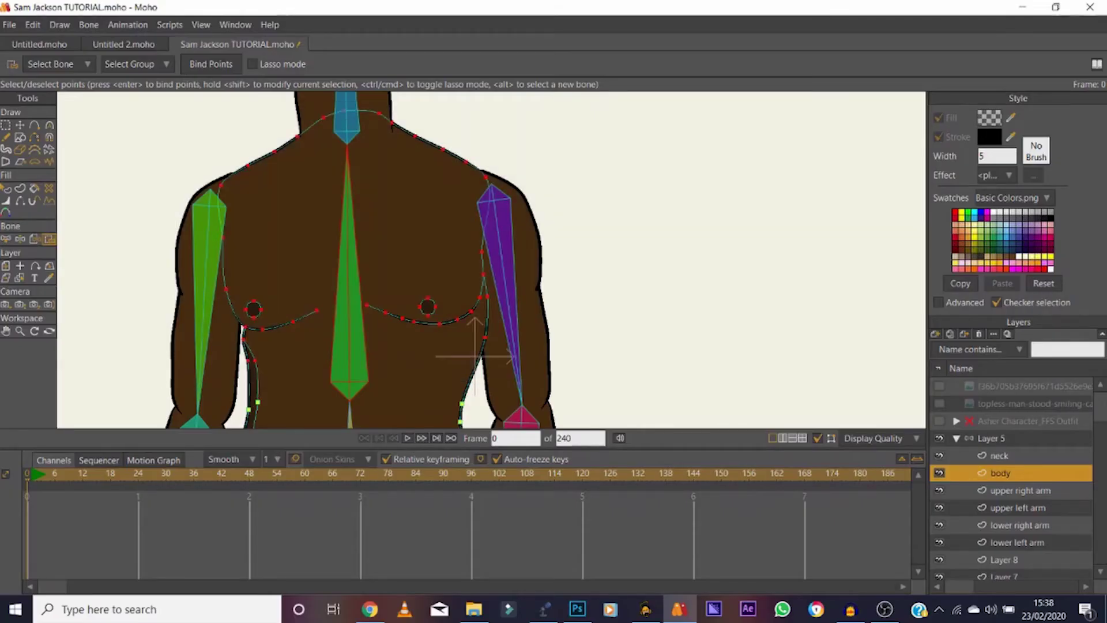
left_click(211, 64)
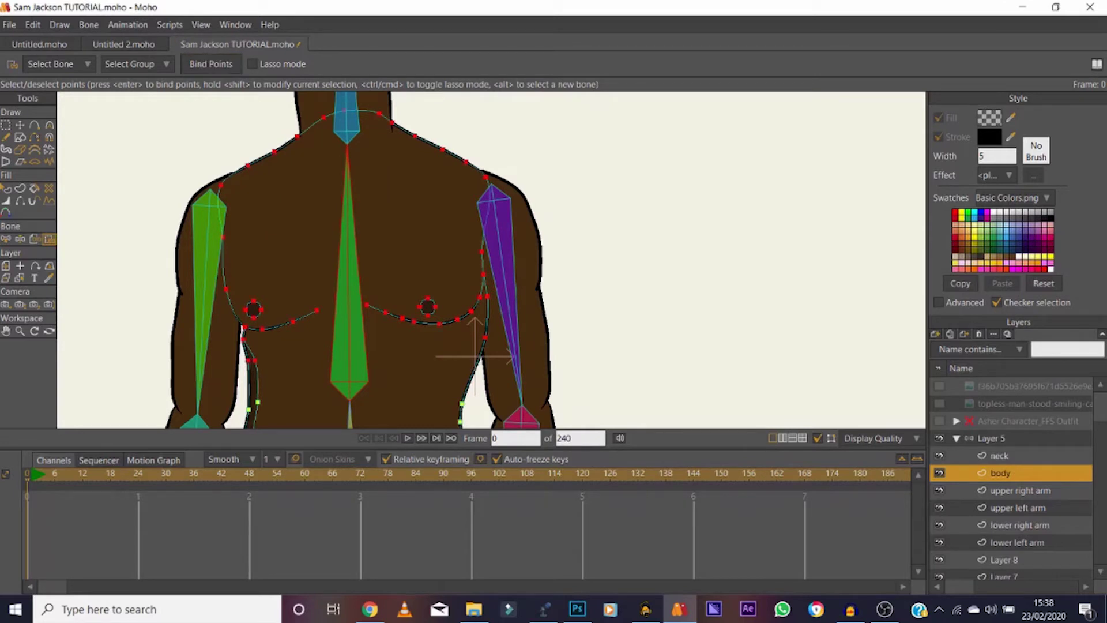
Step: Bind all points of the upper right arm layer to that arm's upper-arm bone
key("b")
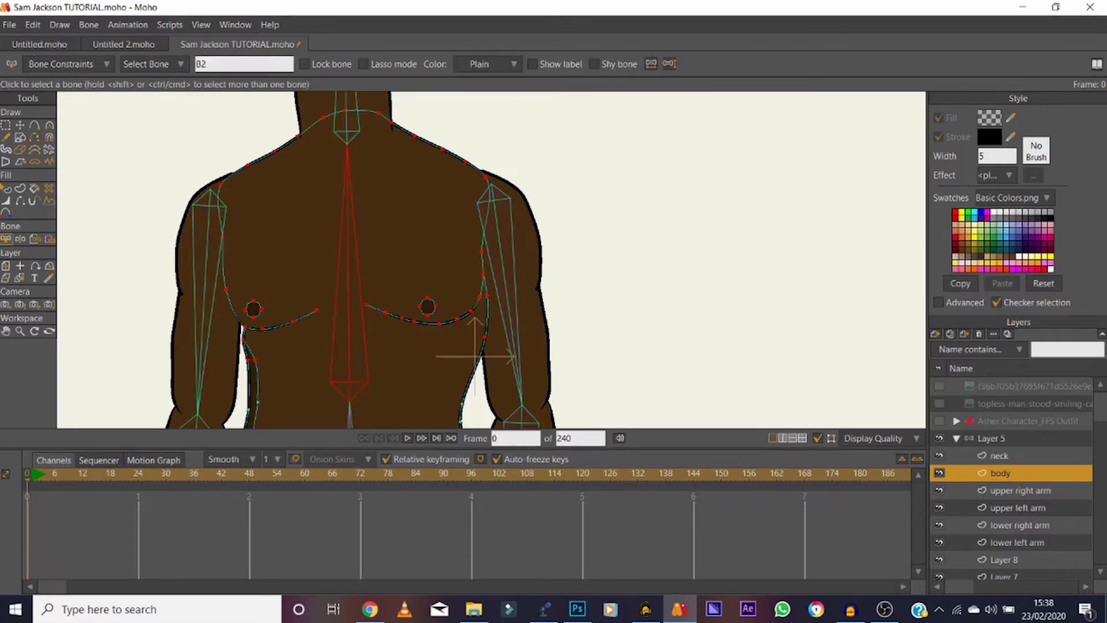
left_click(502, 254)
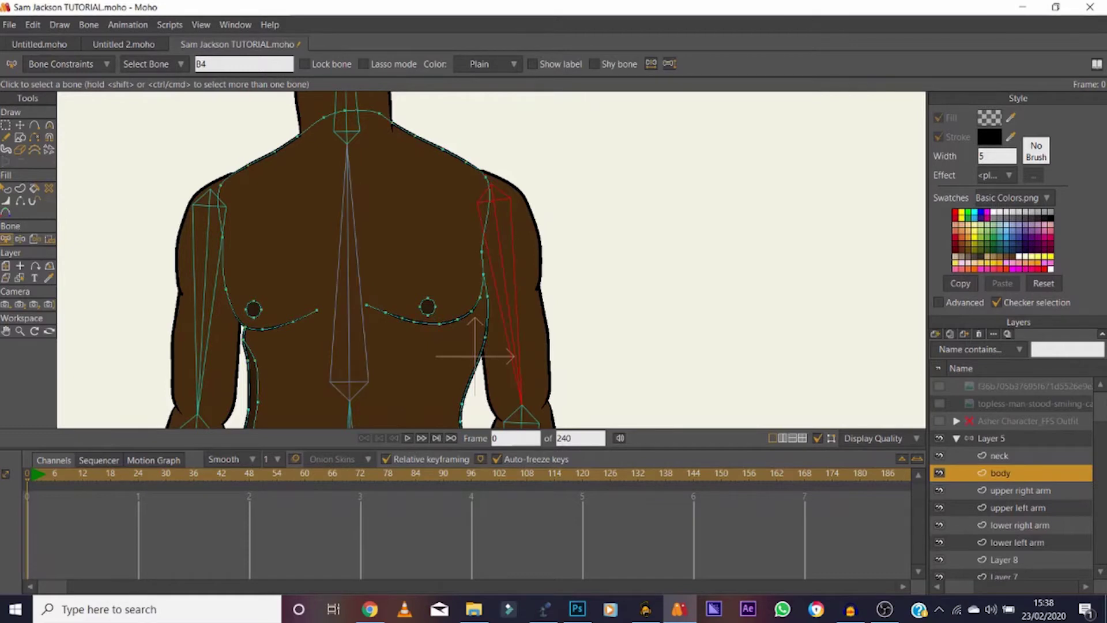
key("space")
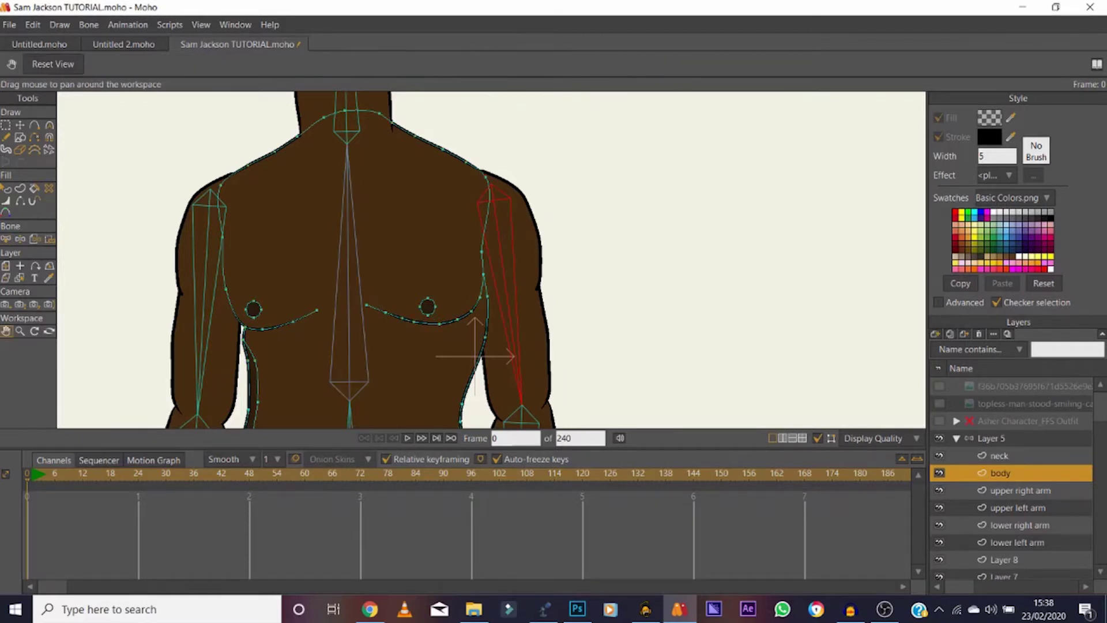
left_click_drag(502, 254, 354, 197)
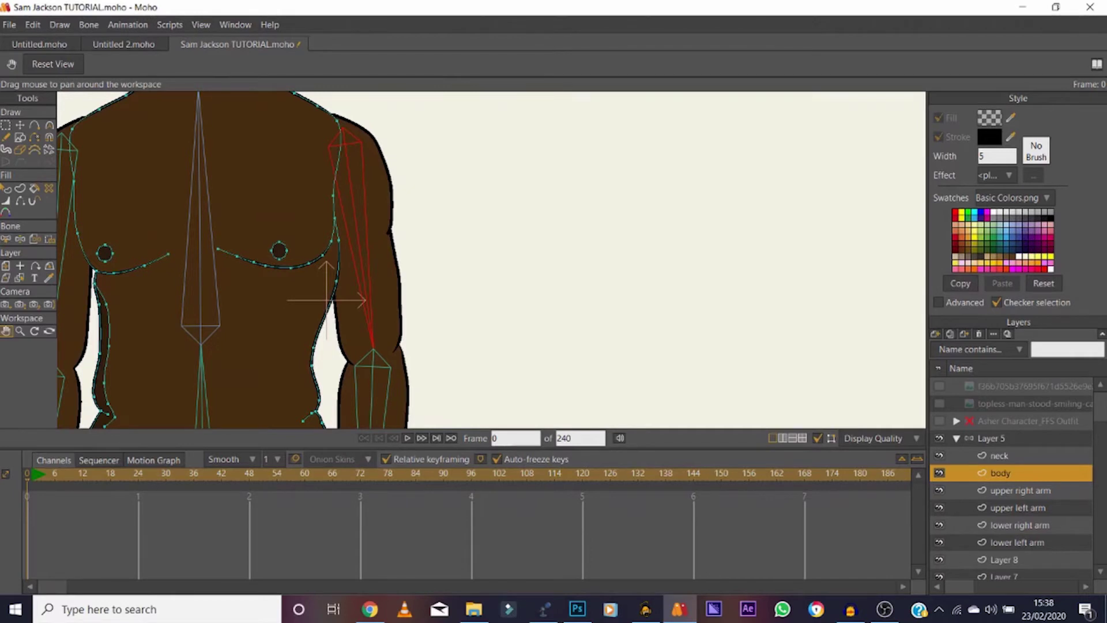
left_click(1021, 491)
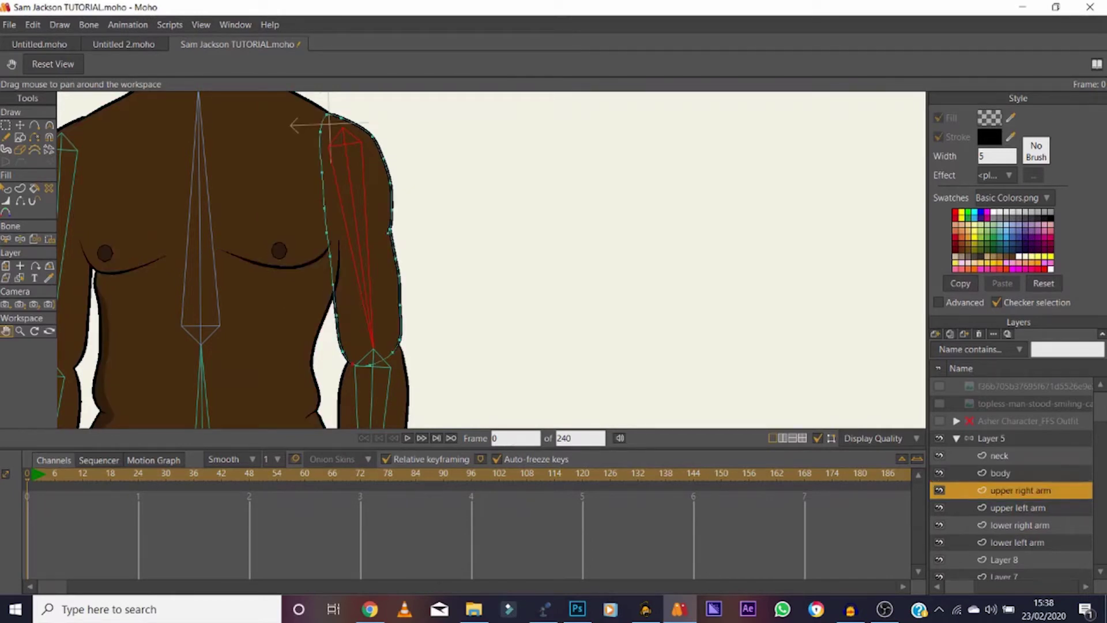
key("i")
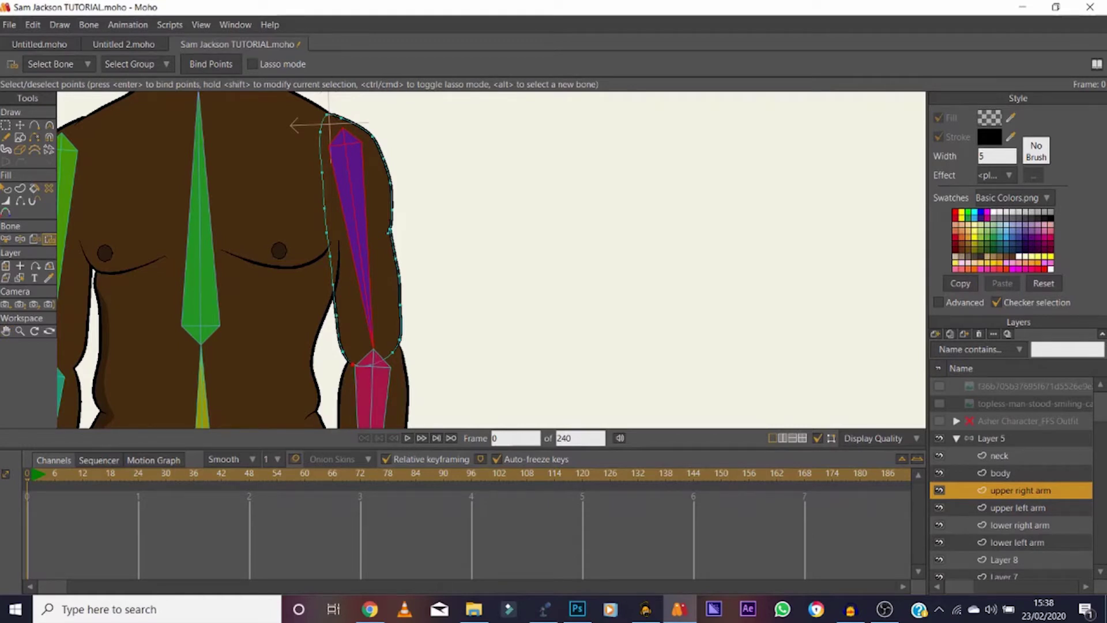
left_click_drag(436, 386, 249, 92)
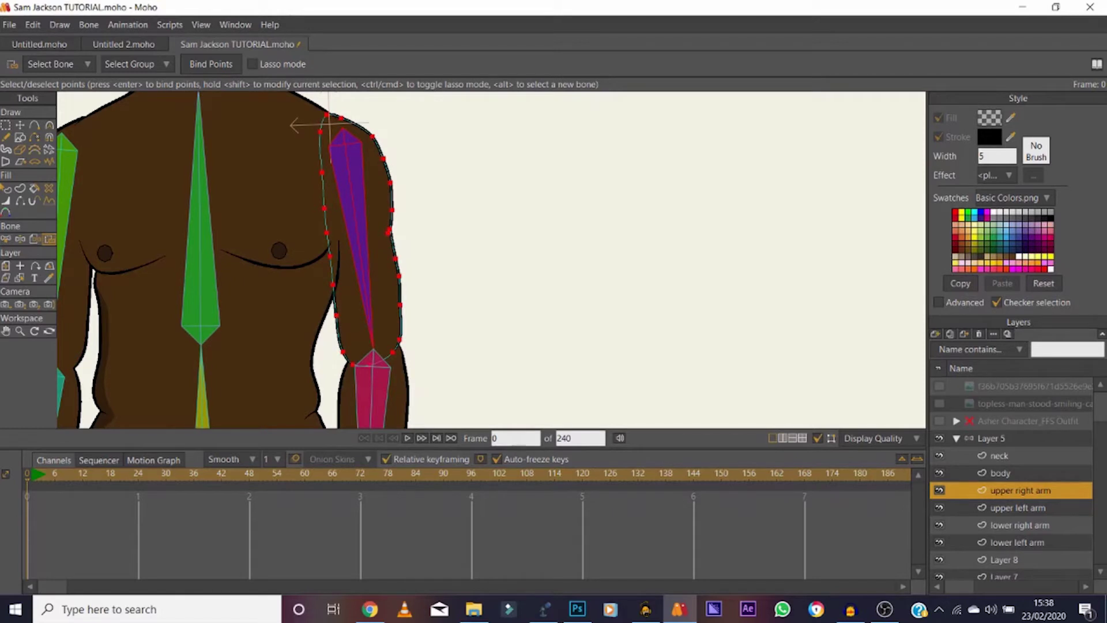
Step: Bind all points of the lower right arm layer to that arm's forearm bone
left_click(6, 331)
left_click_drag(231, 380, 190, 134)
left_click(6, 238)
left_click(330, 201)
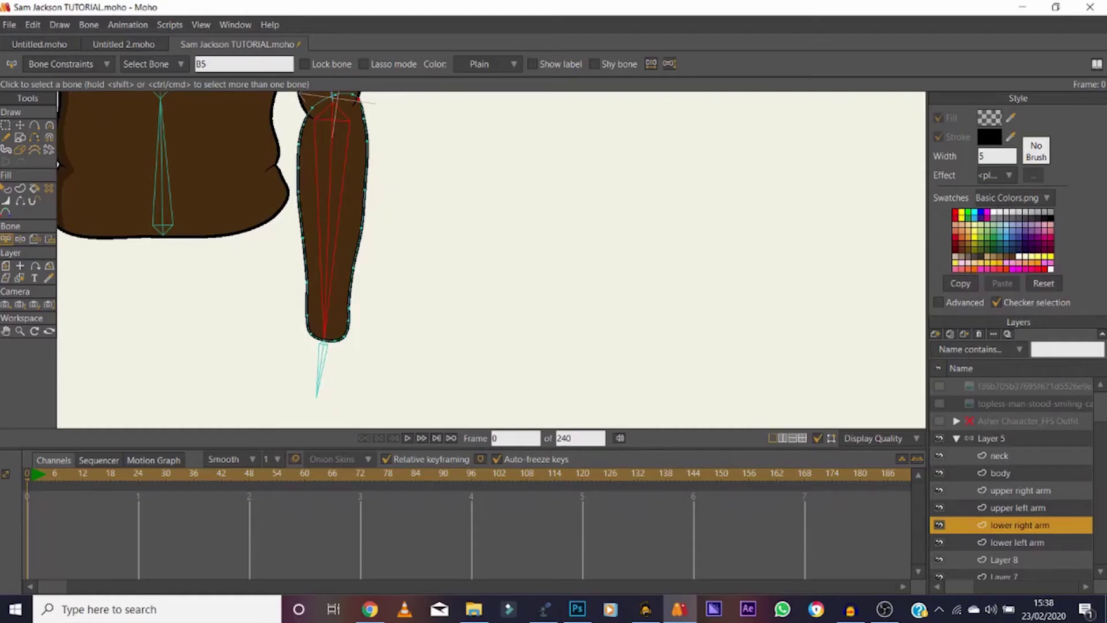
key("i")
left_click_drag(402, 369, 238, 91)
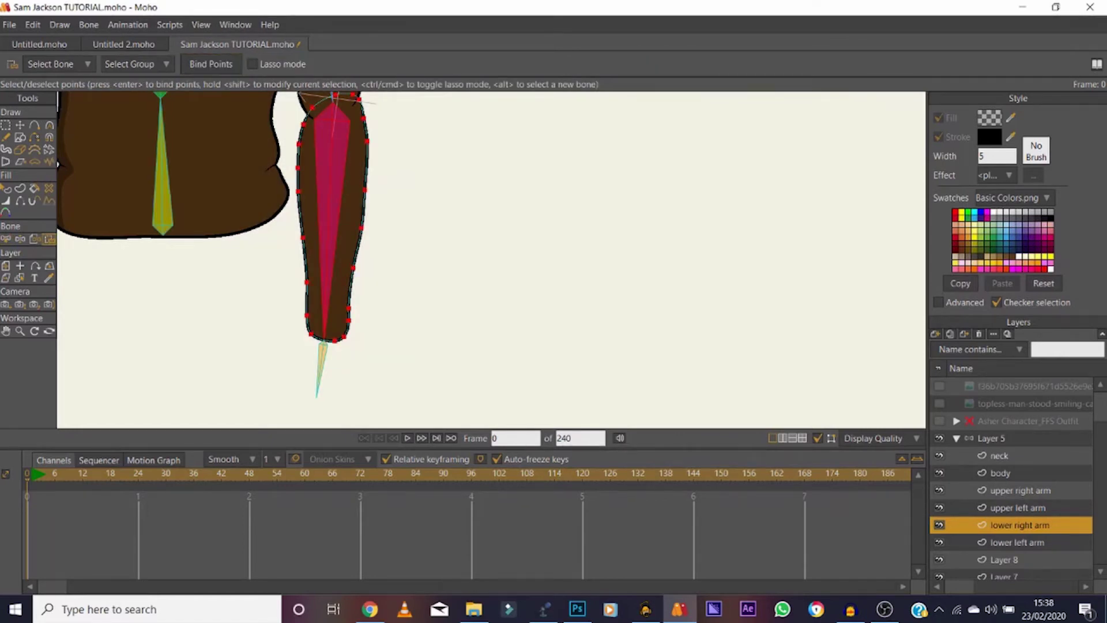
Step: Bind all points of the upper left arm layer to that arm's upper-arm bone
key("space")
left_click_drag(248, 172, 597, 205)
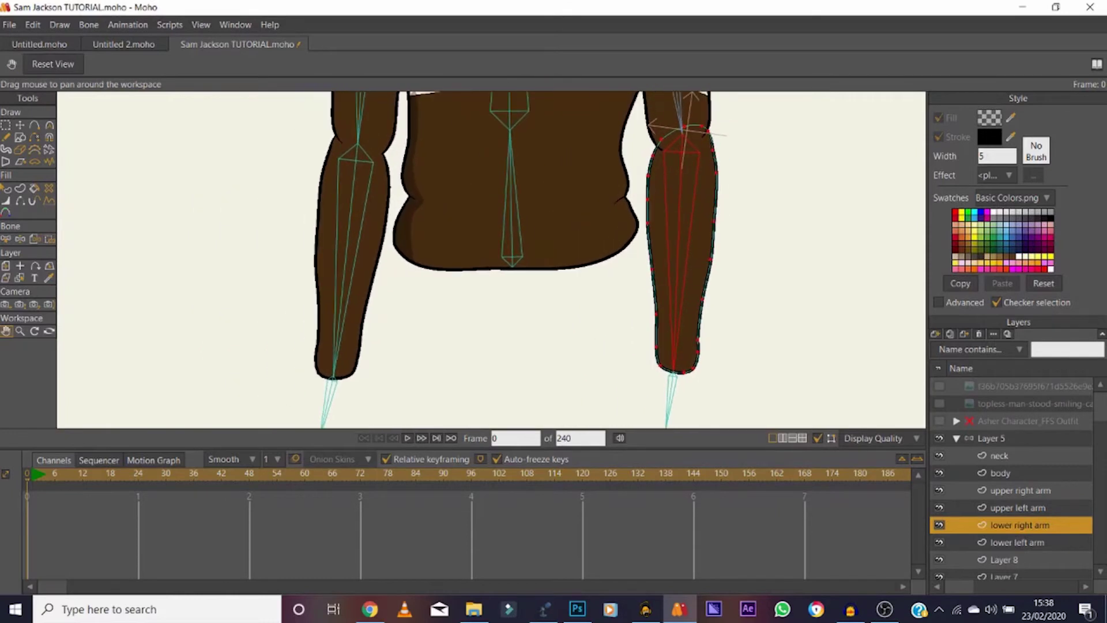
left_click(1017, 508)
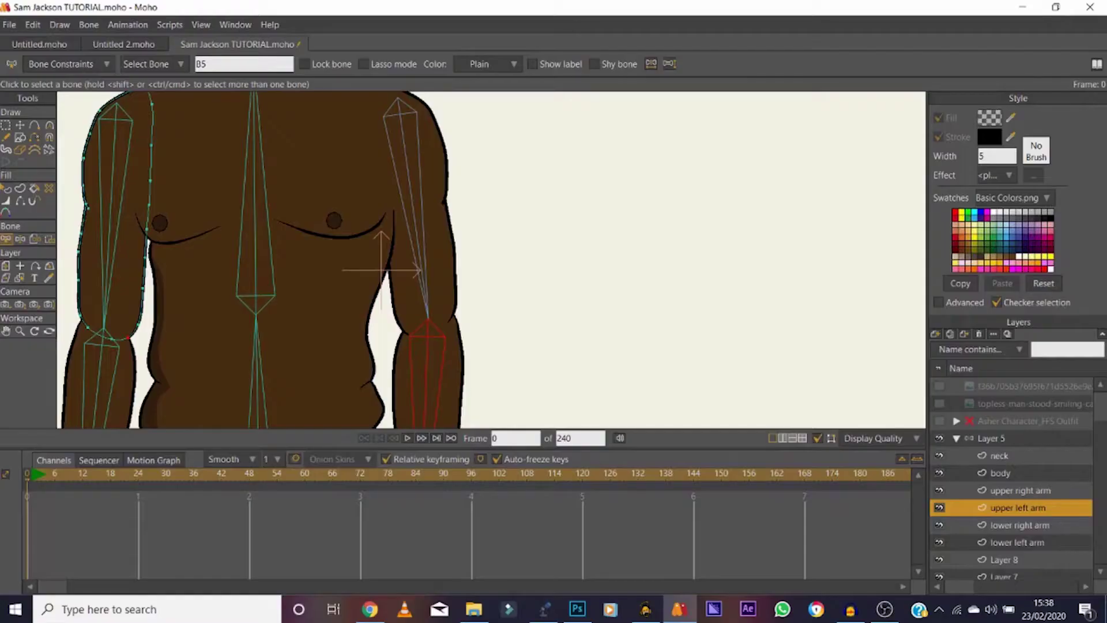
left_click(112, 187)
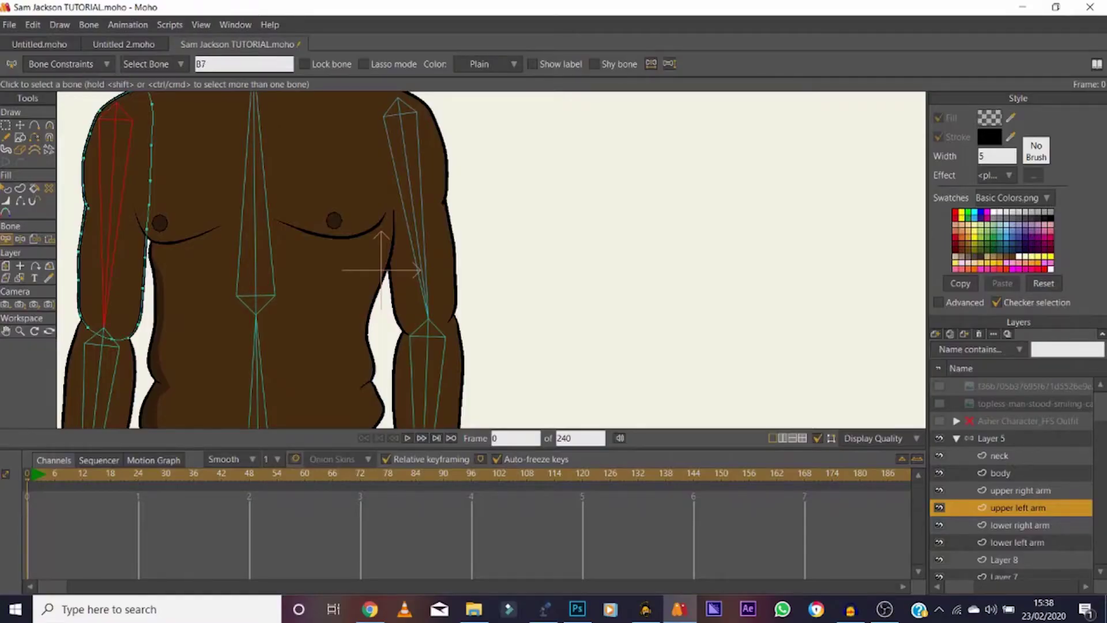
key("space")
left_click_drag(113, 187, 184, 220)
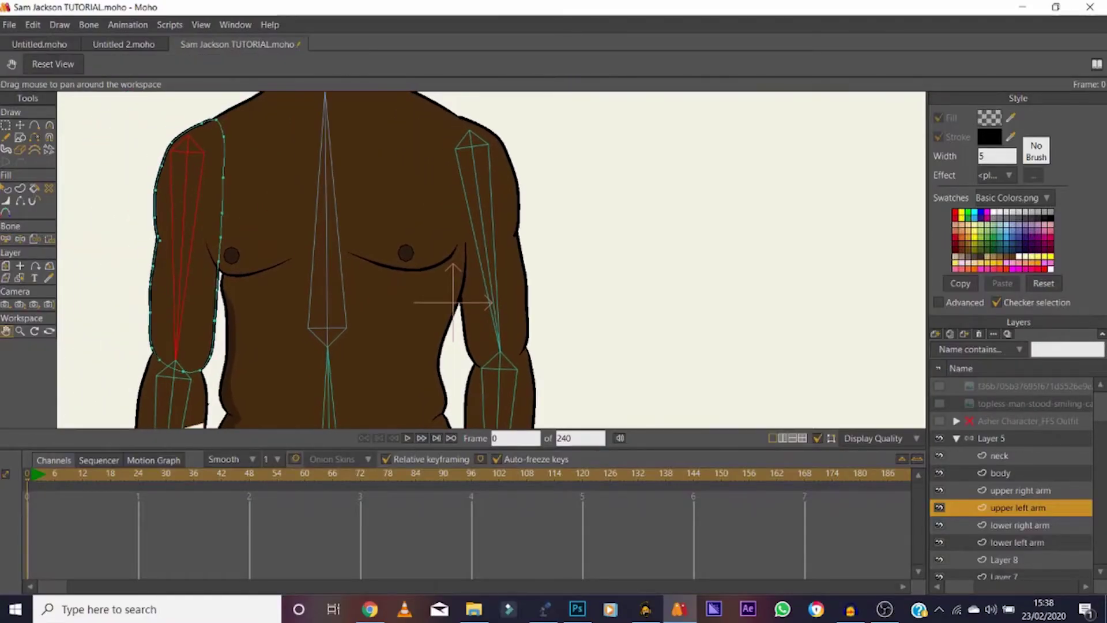
left_click(49, 238)
left_click_drag(305, 386, 128, 90)
Step: Bind all points of the lower left arm layer to that arm's forearm bone
key("space")
left_click_drag(452, 300, 570, 69)
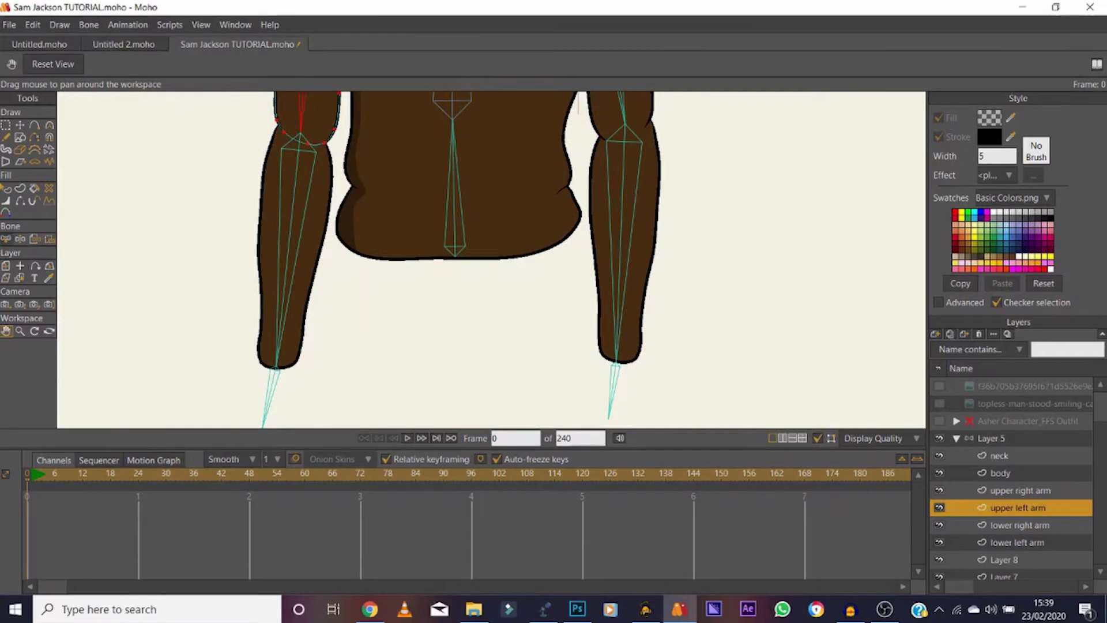
left_click(5, 239)
key("Return")
left_click(293, 210)
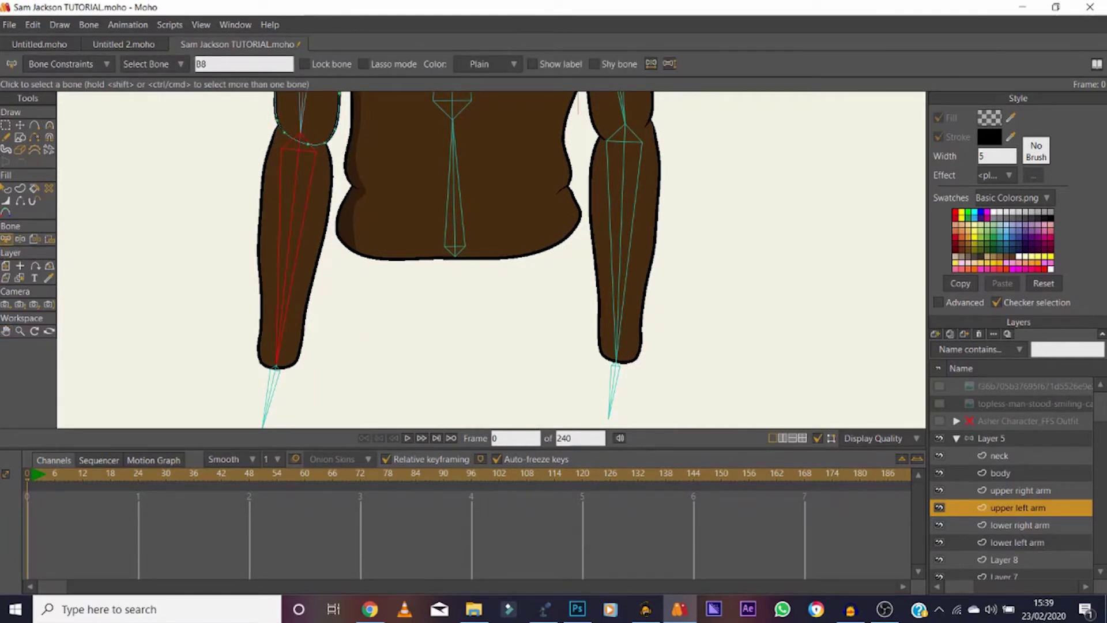
left_click(1016, 543)
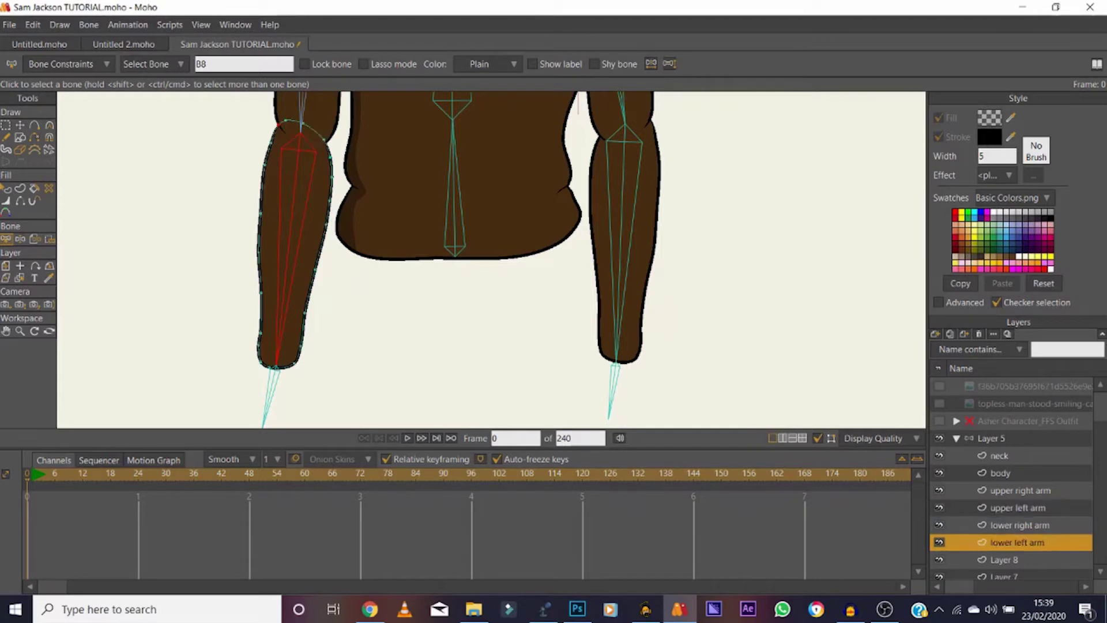
left_click(50, 239)
left_click_drag(367, 111, 76, 429)
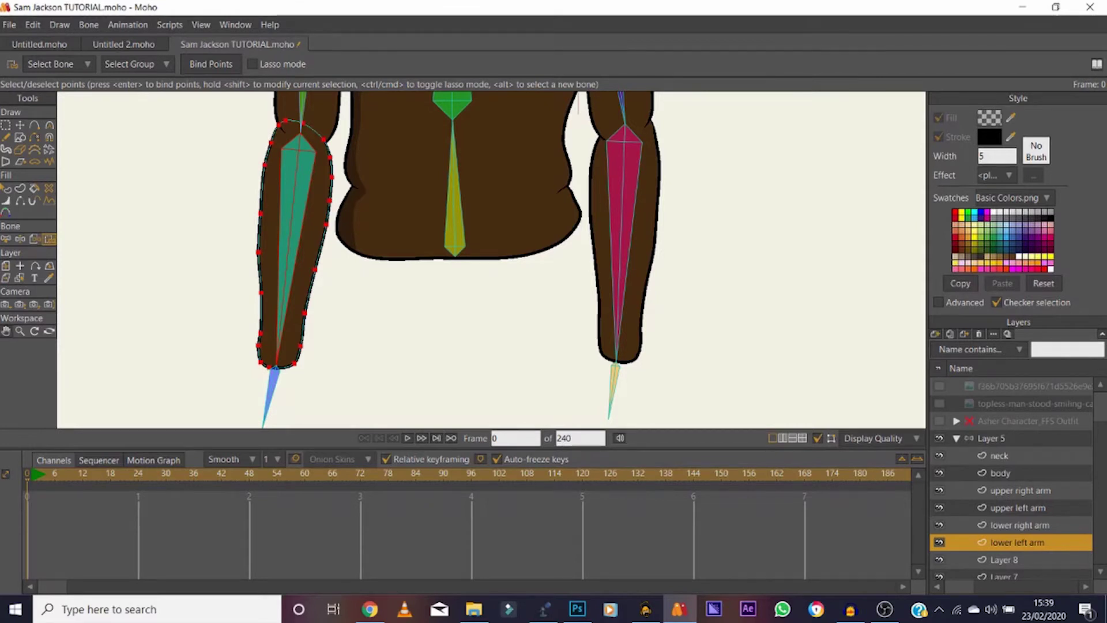
Step: Bind the upper points of the neck layer to the bone running up from the neck into the head
left_click(6, 331)
left_click_drag(415, 104, 349, 487)
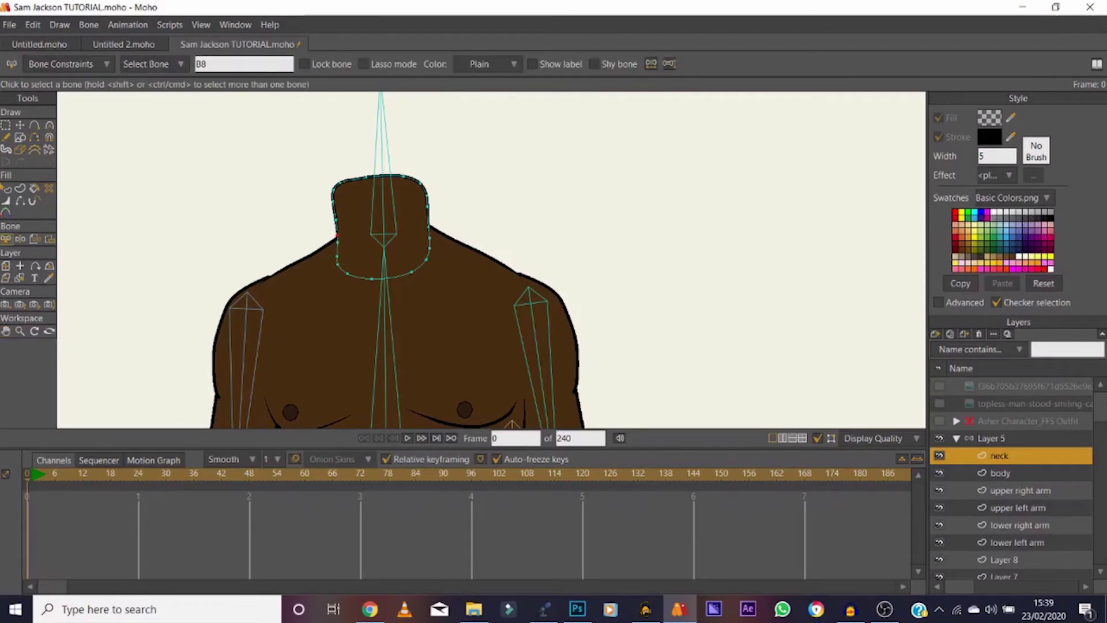
left_click(384, 213)
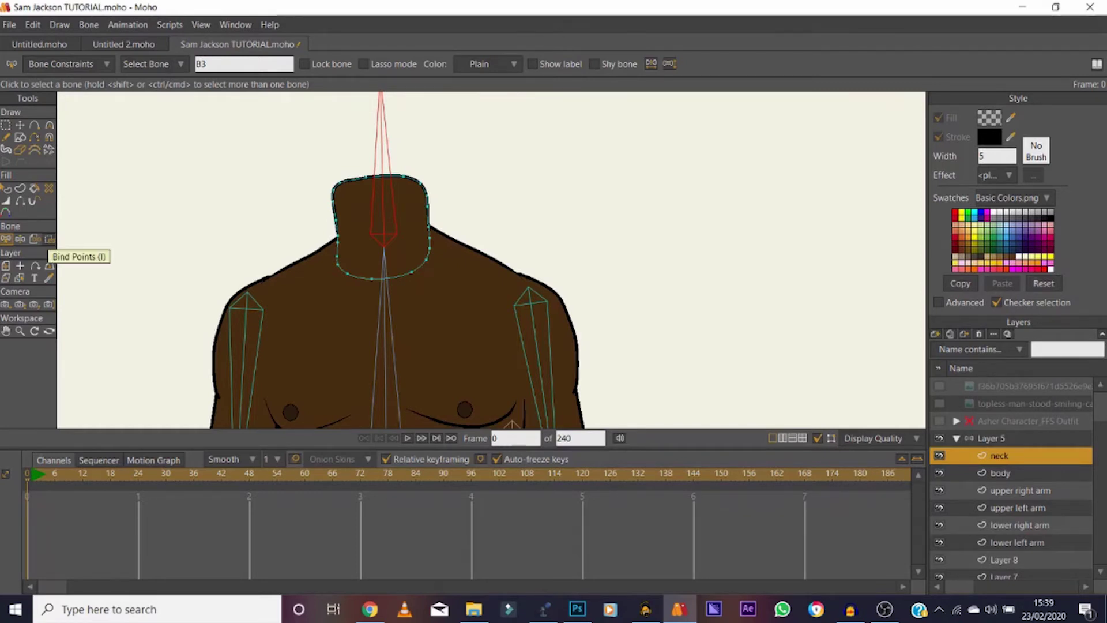
left_click(49, 239)
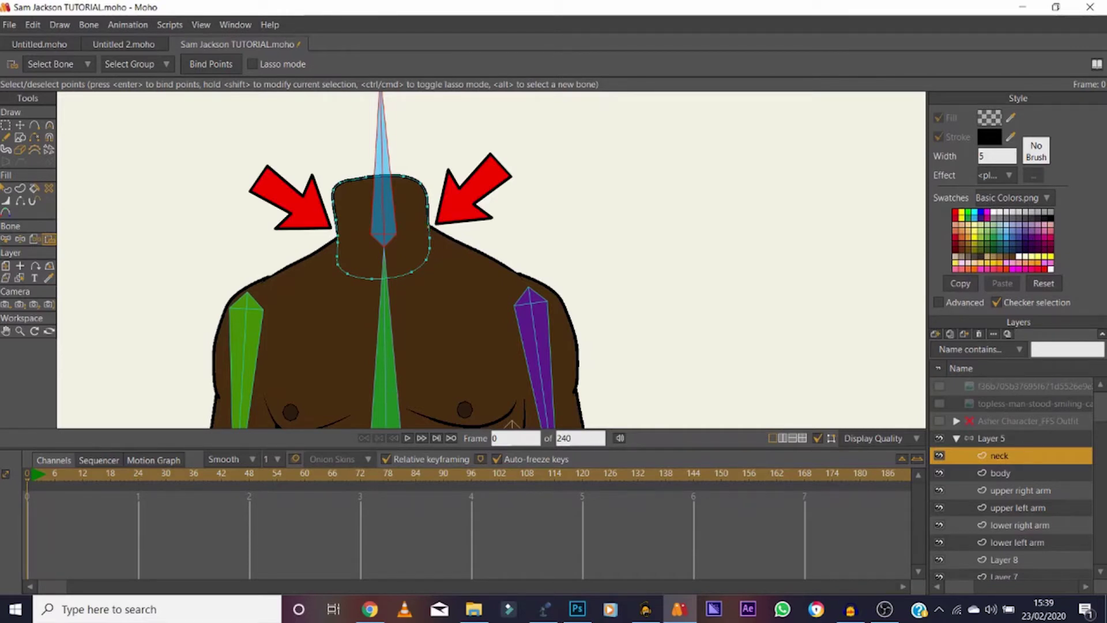
mouse_move(370, 240)
left_mouse_down()
mouse_move(331, 240)
mouse_move(311, 193)
mouse_move(371, 155)
mouse_move(431, 163)
mouse_move(447, 201)
mouse_move(445, 226)
left_mouse_up()
left_click(211, 64)
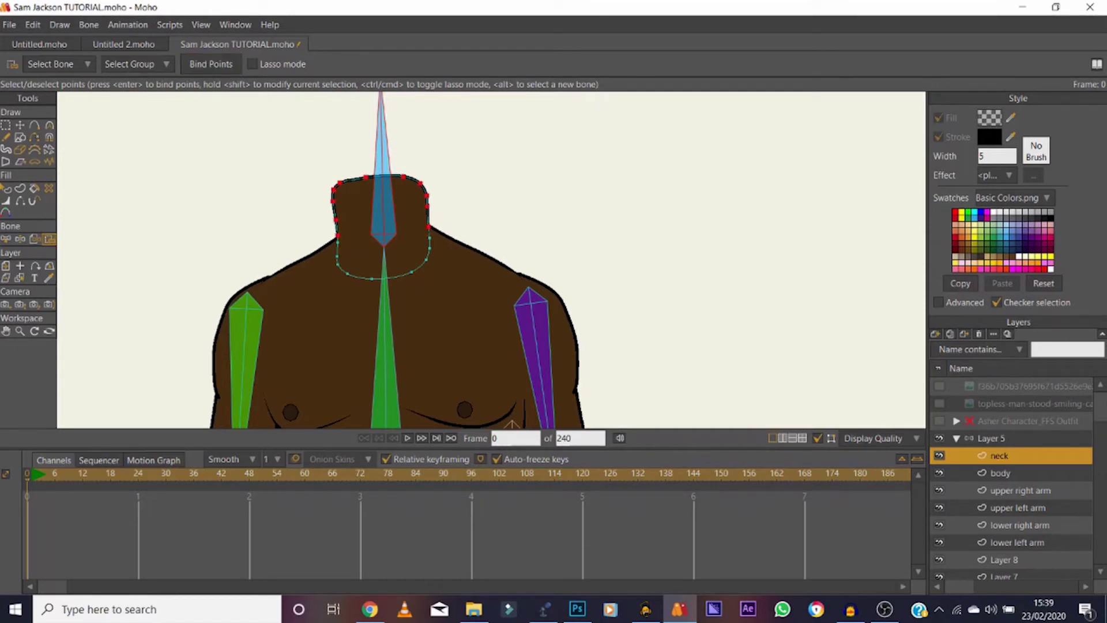
key("b")
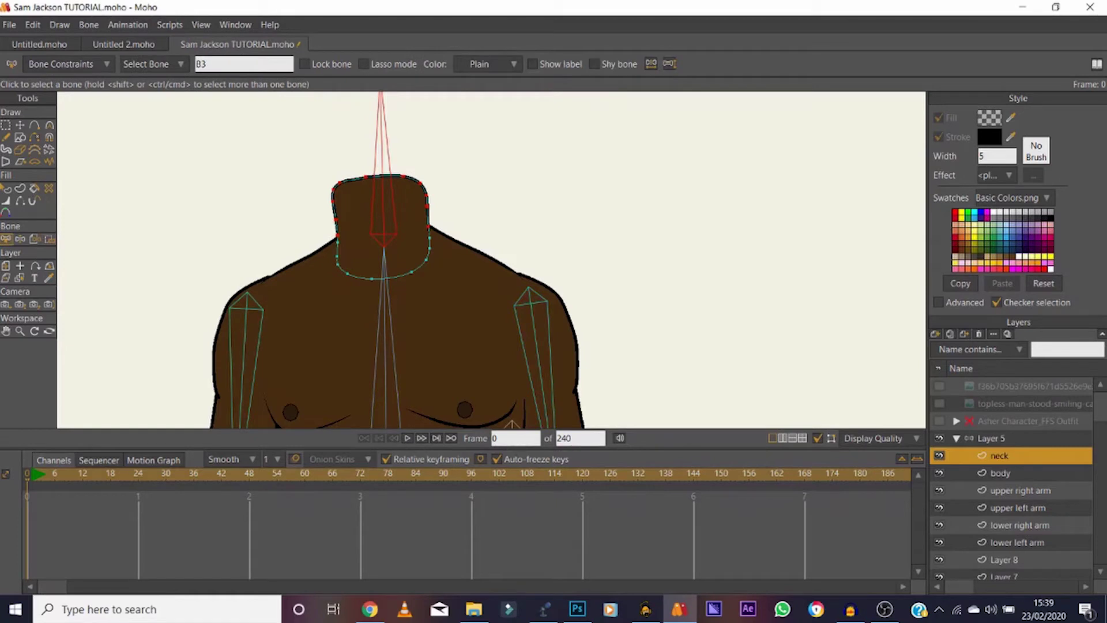
key("Return")
Step: Bind the remaining lower points of the neck layer to the upper torso bone
left_click(385, 346)
left_click(50, 238)
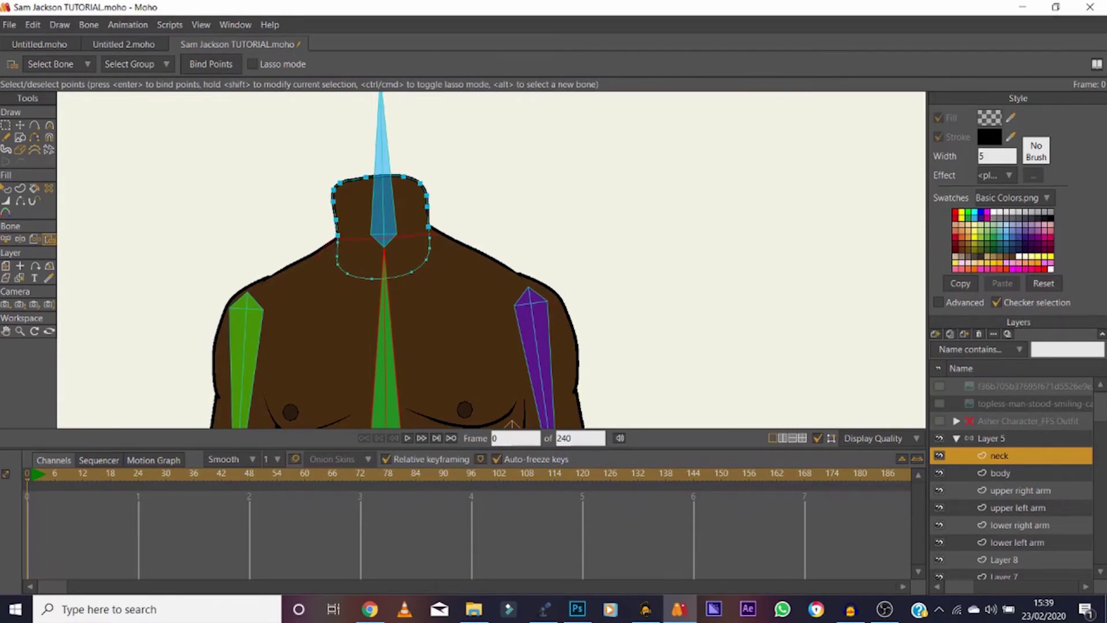
left_click_drag(338, 238, 433, 234)
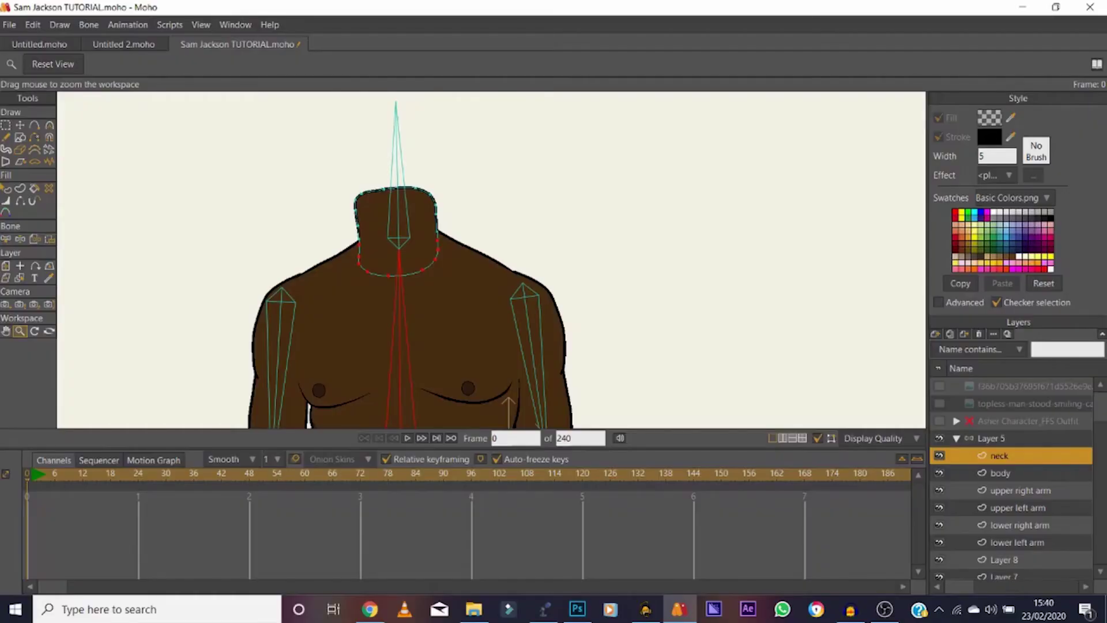
Step: Make the Head group visible and place it directly above Layer 5 in the layer order
left_click(52, 64)
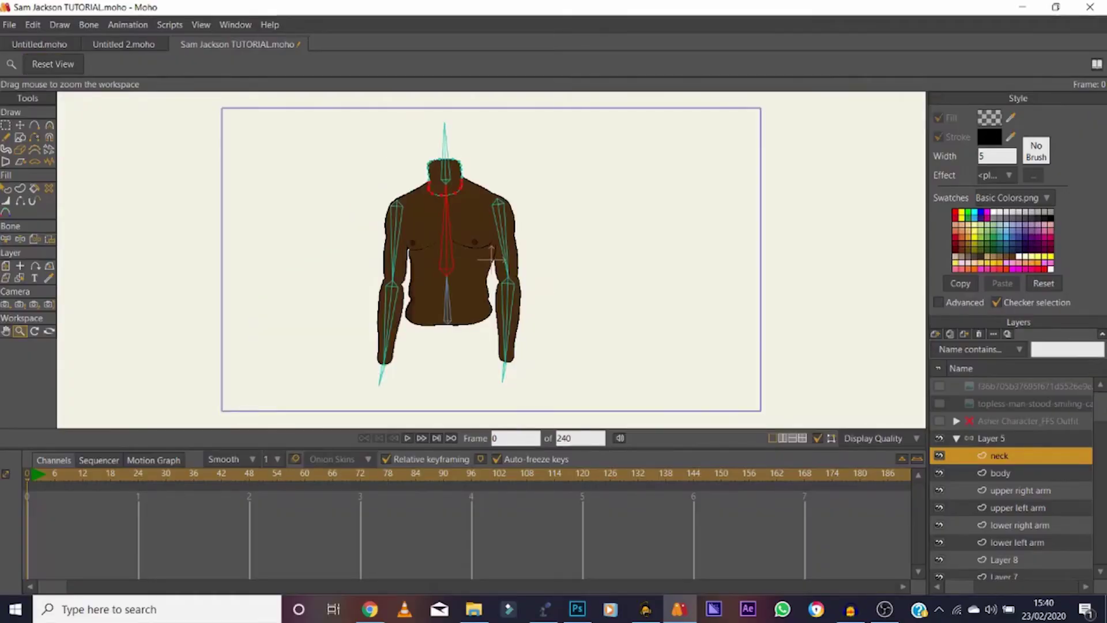
left_click(956, 438)
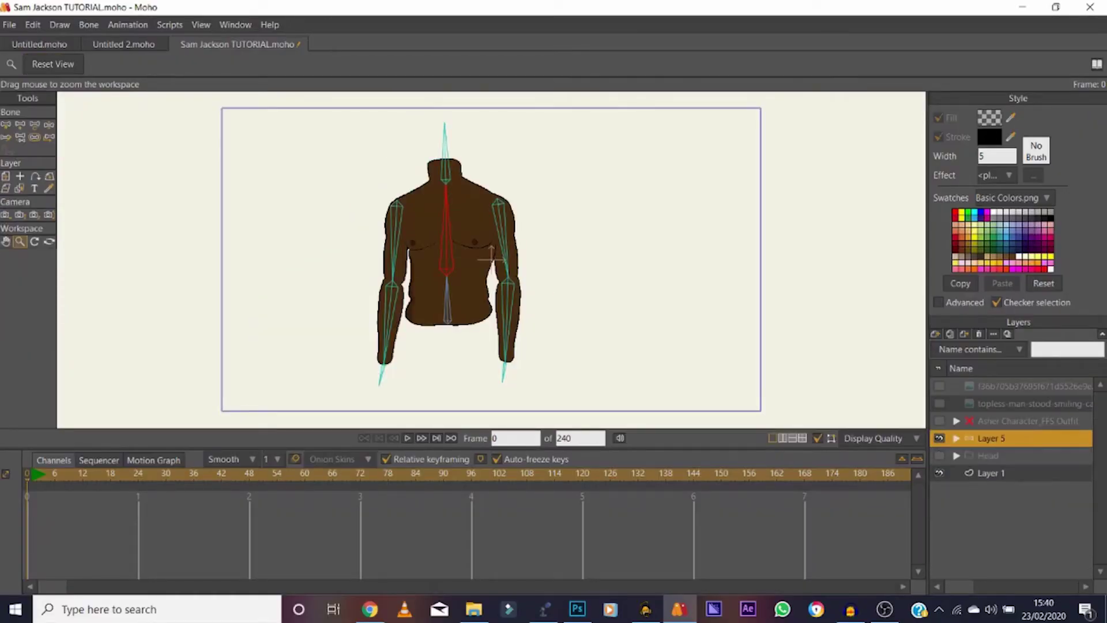
left_click(939, 455)
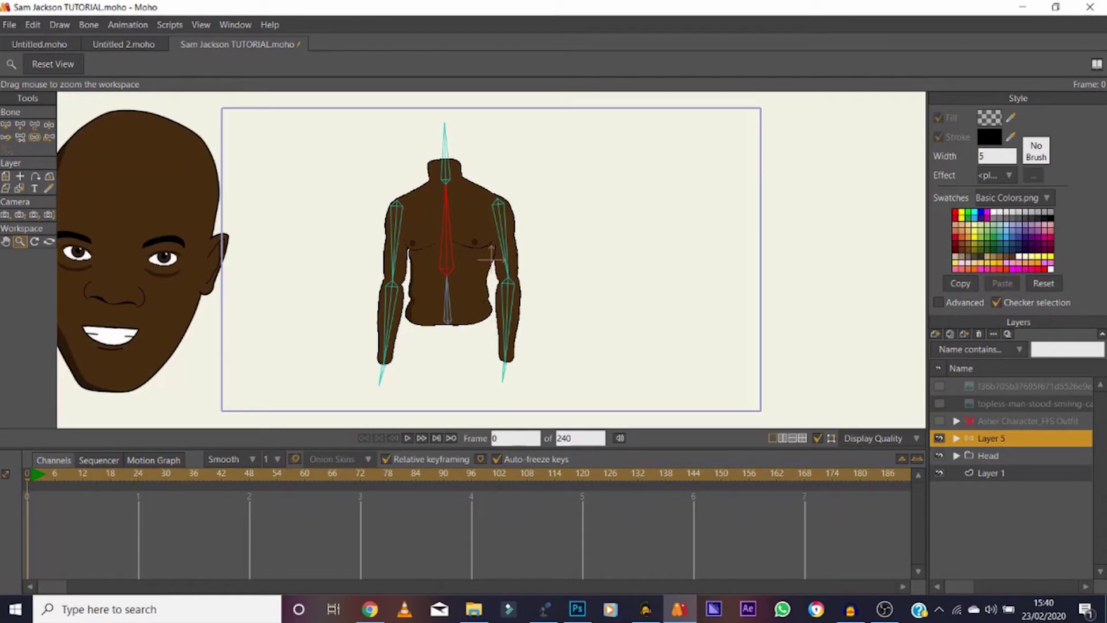
left_click(988, 455)
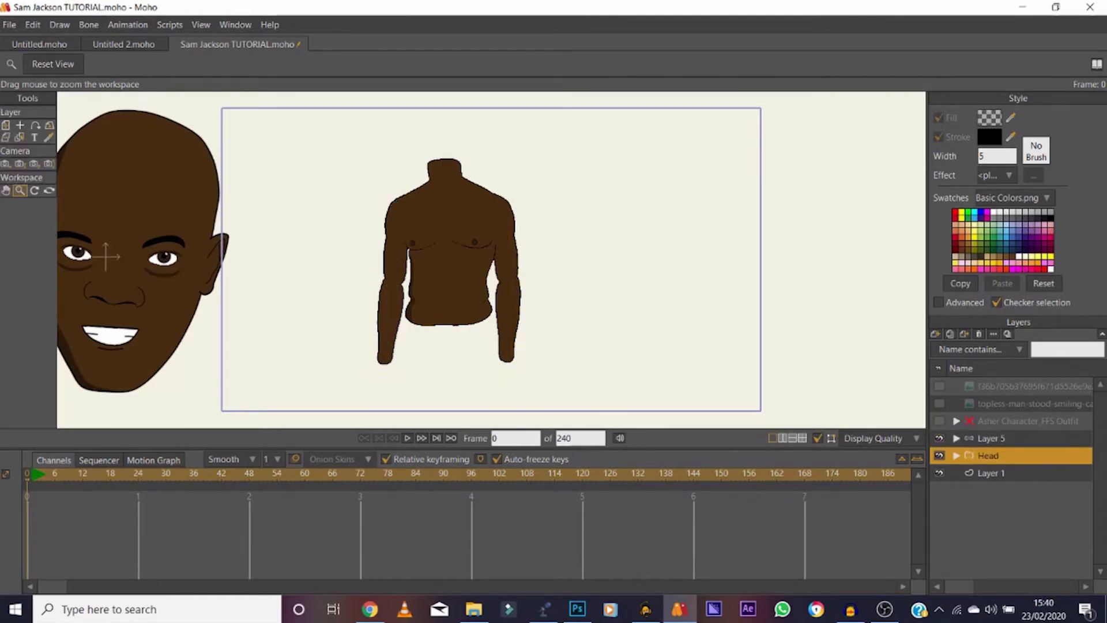
left_click_drag(988, 456, 988, 430)
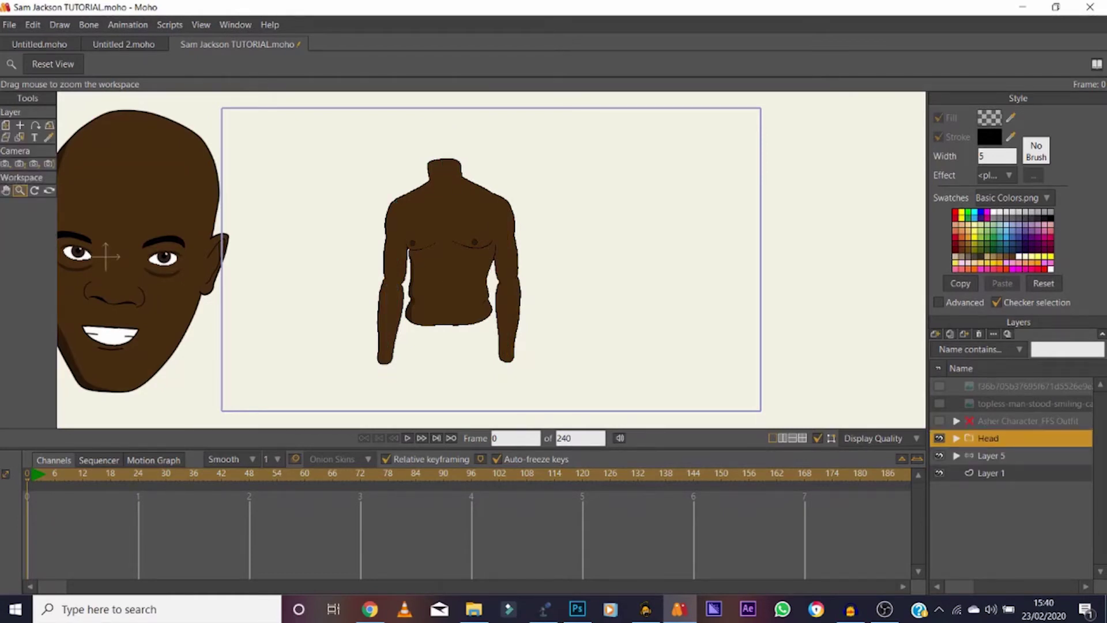
Step: Rename Layer 5 to "sAM jACK BODY" and move the Head group inside it, above the neck layer
double_click(991, 456)
type("sAM")
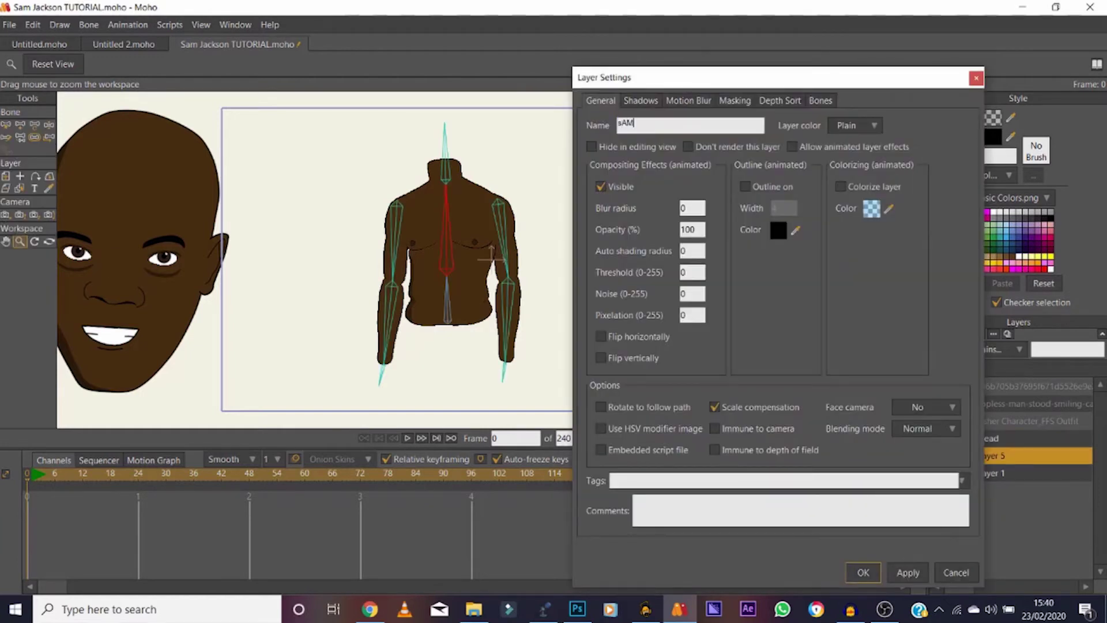
type(" jjACK BODY")
key("Return")
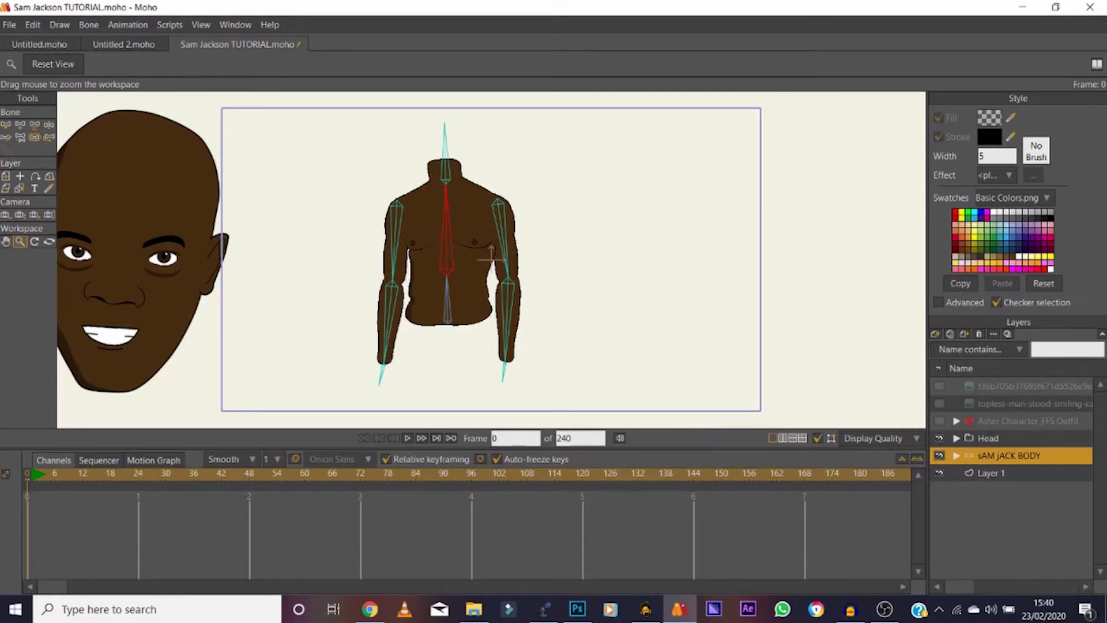
left_click(956, 456)
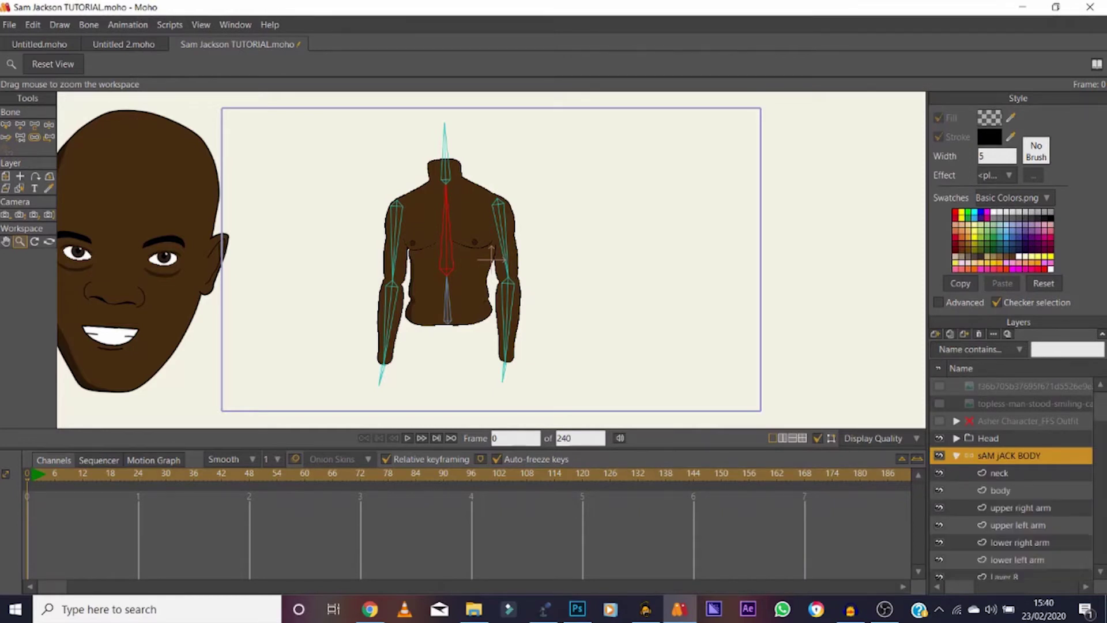
left_click_drag(988, 438, 988, 463)
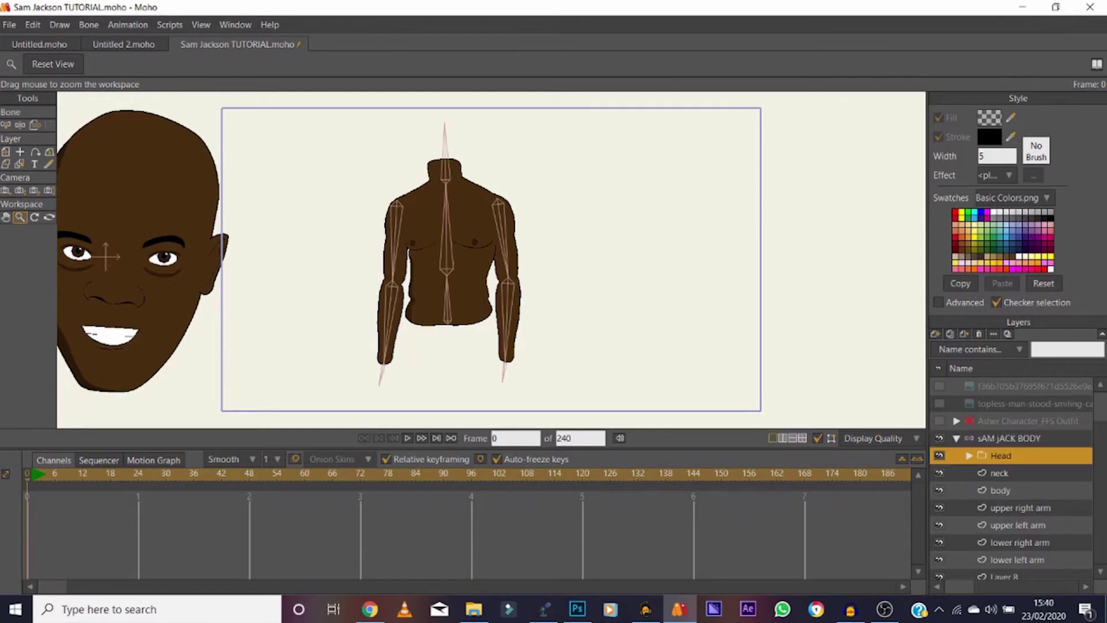
Step: Scale the Head group down to about 0.6062 and set its origin at the bottom of the chin
key("0")
left_click_drag(228, 111, 181, 169)
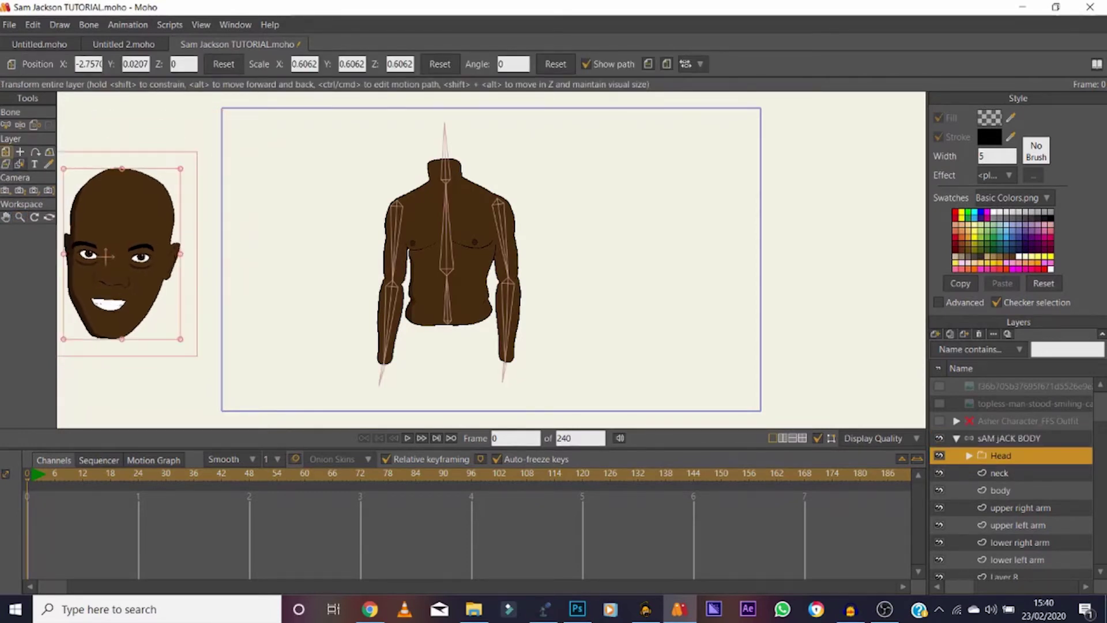
key("9")
left_click(108, 336)
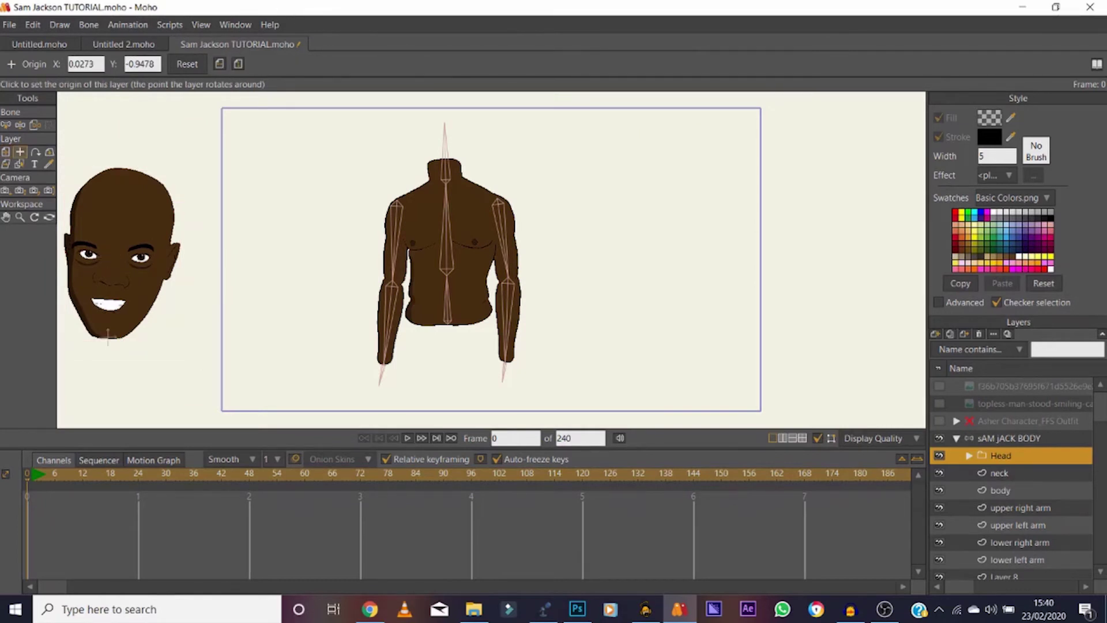
Step: Fit the Head group onto the neck, scaling it to about 0.2783 and rotating it to about 4 degrees
key("0")
left_click_drag(121, 254, 437, 189)
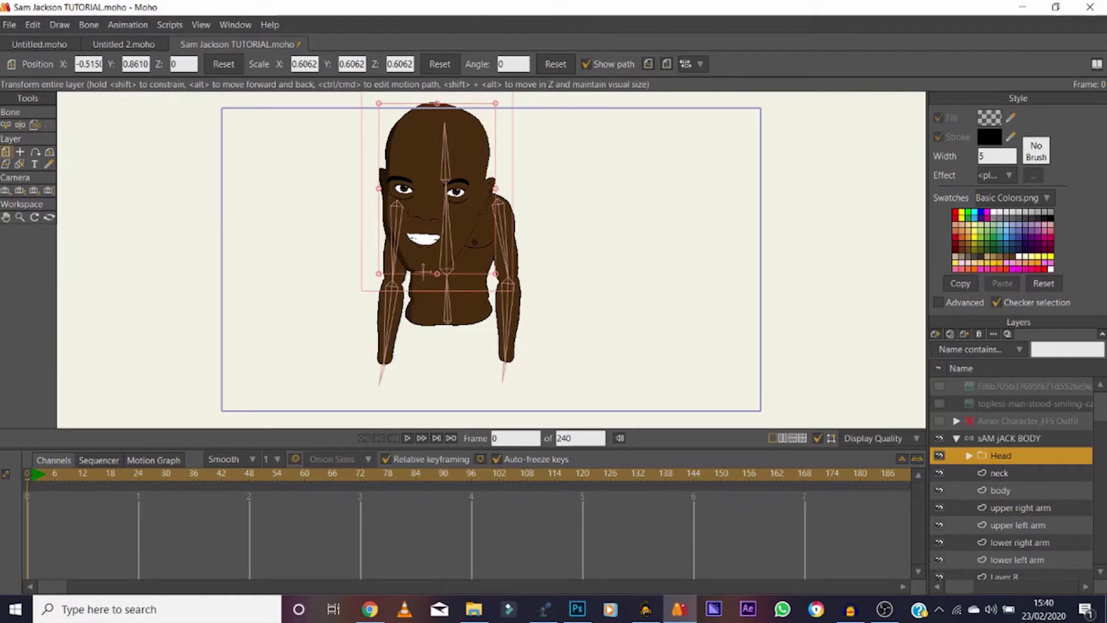
left_click_drag(495, 104, 455, 188)
left_click_drag(431, 231, 450, 145)
left_click_drag(443, 182, 443, 181)
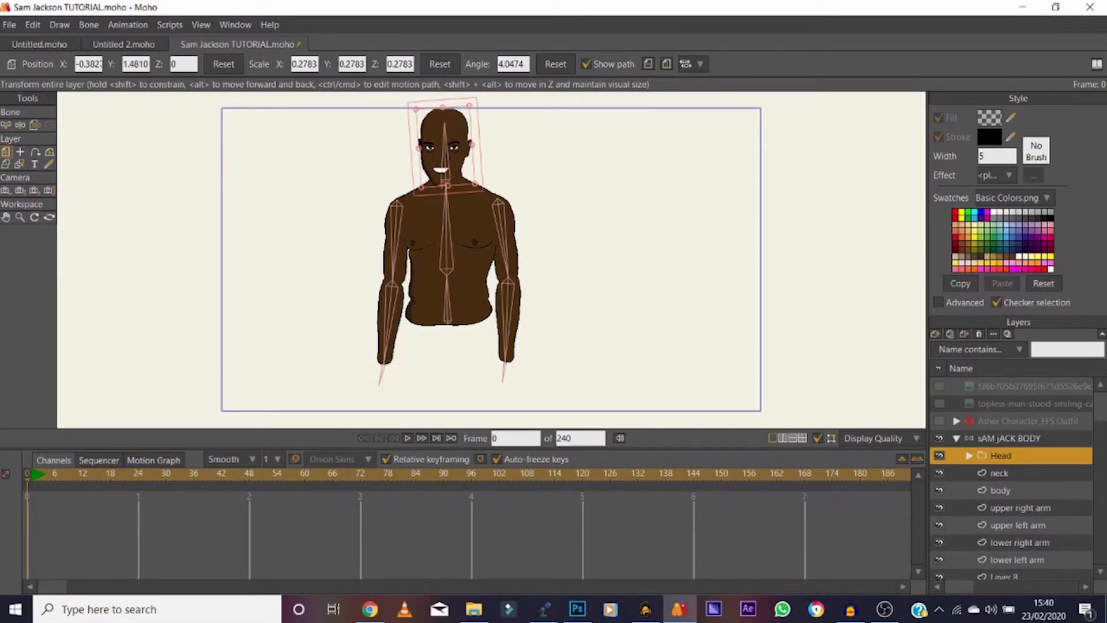
Step: Bind the whole Head group to the head bone with Bind Layer
left_click(20, 217)
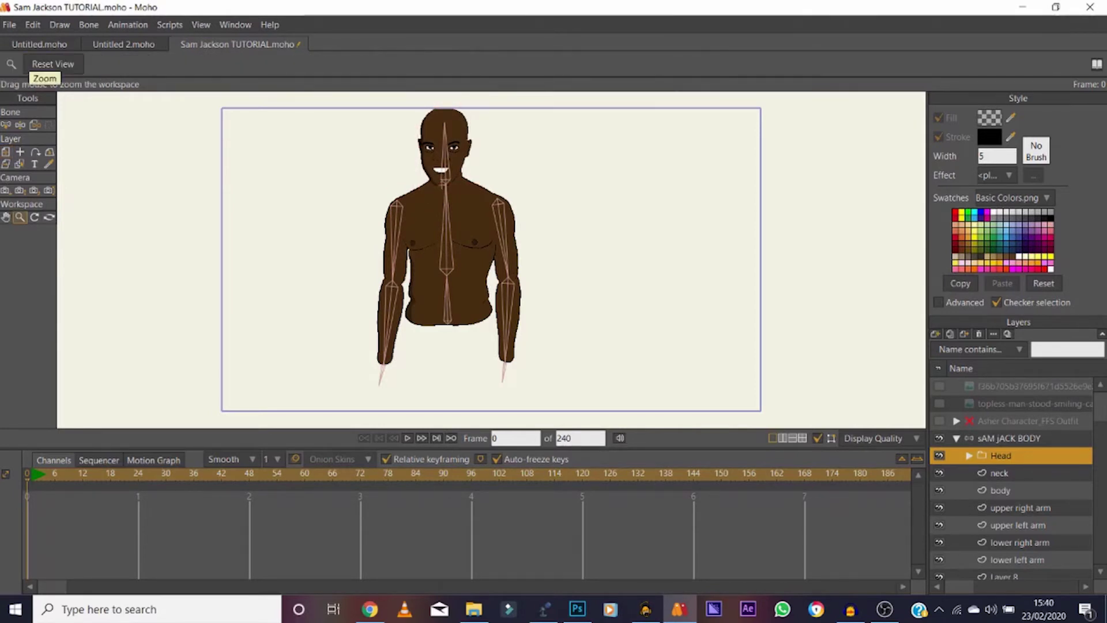
scroll(453, 166, "up", 3)
left_click(5, 216)
left_click_drag(439, 185, 420, 281)
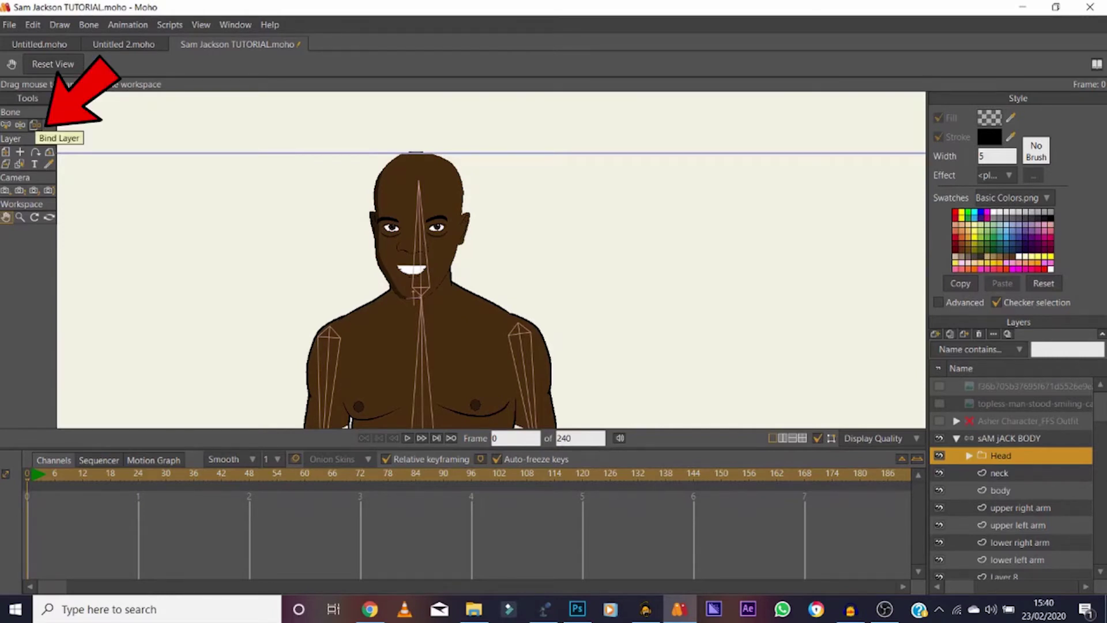
left_click(35, 124)
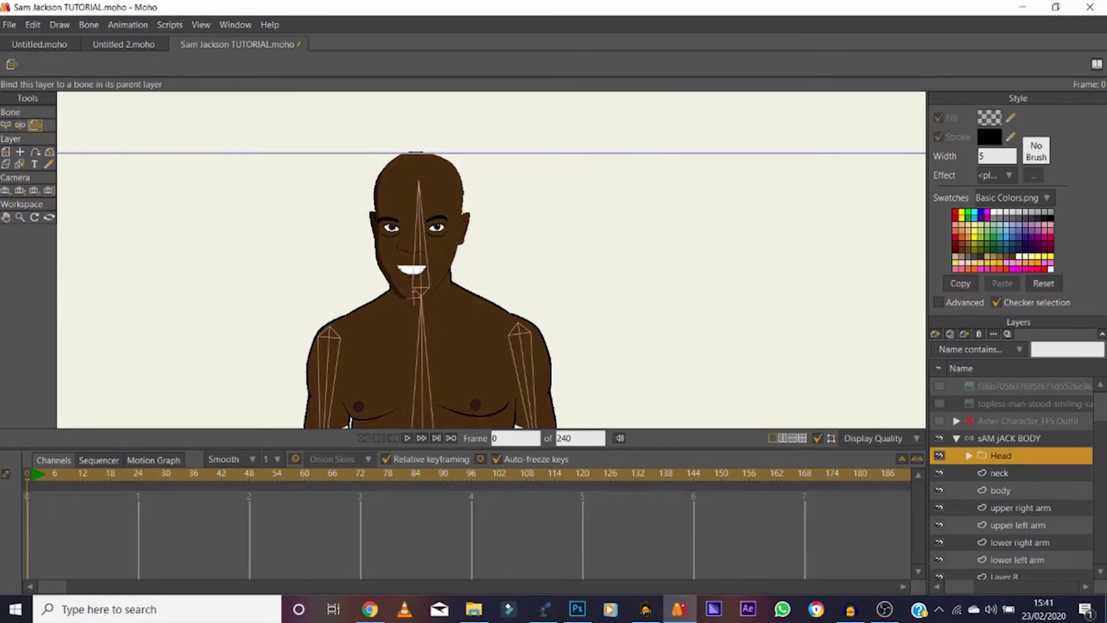
left_click(416, 294)
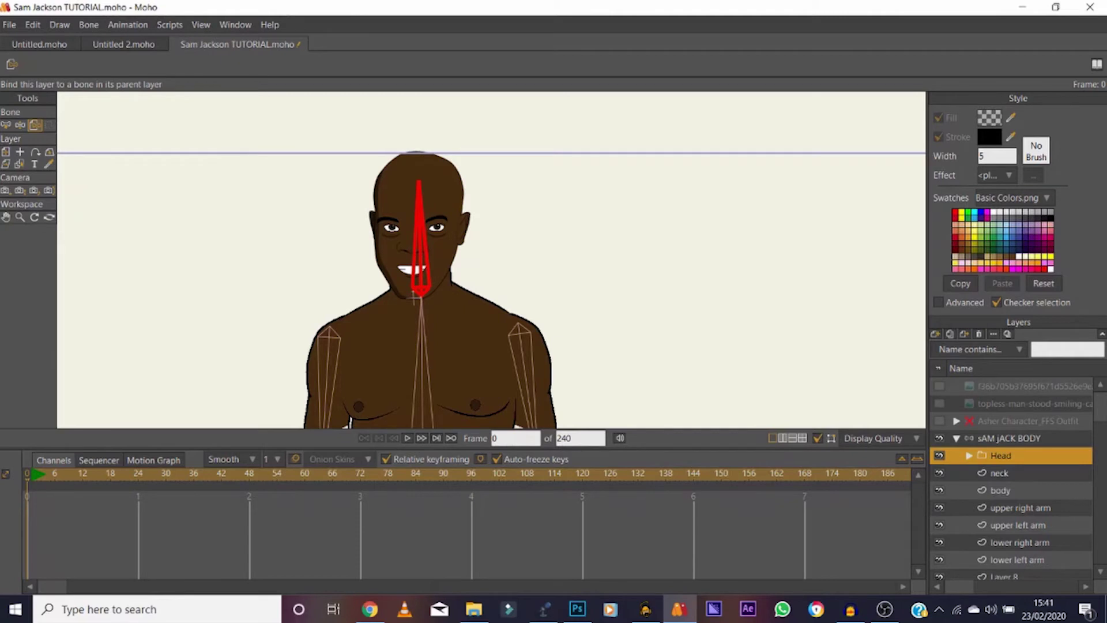
Step: Make the Asher Character_FFS Outfit layer visible and move that character into view beside the bare torso
left_click(20, 218)
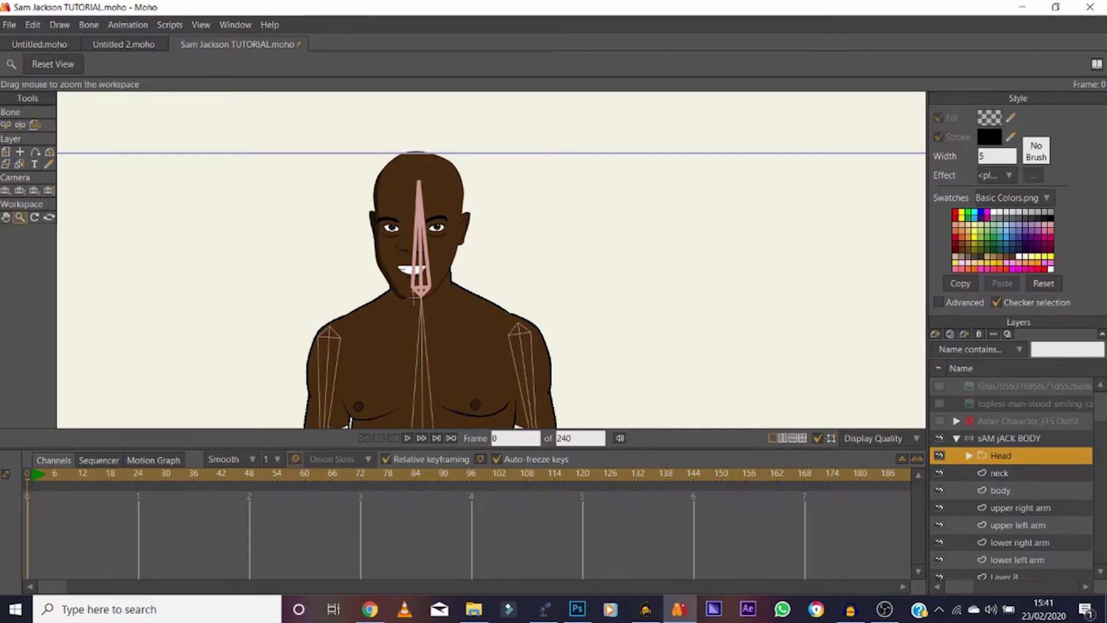
left_click(53, 64)
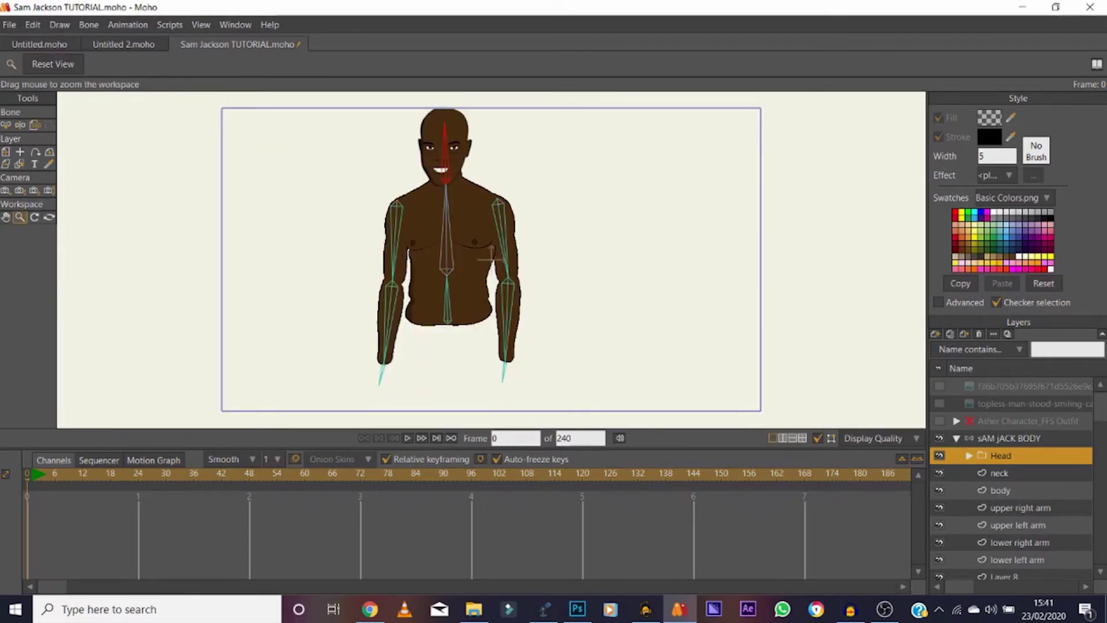
left_click(956, 438)
left_click(939, 421)
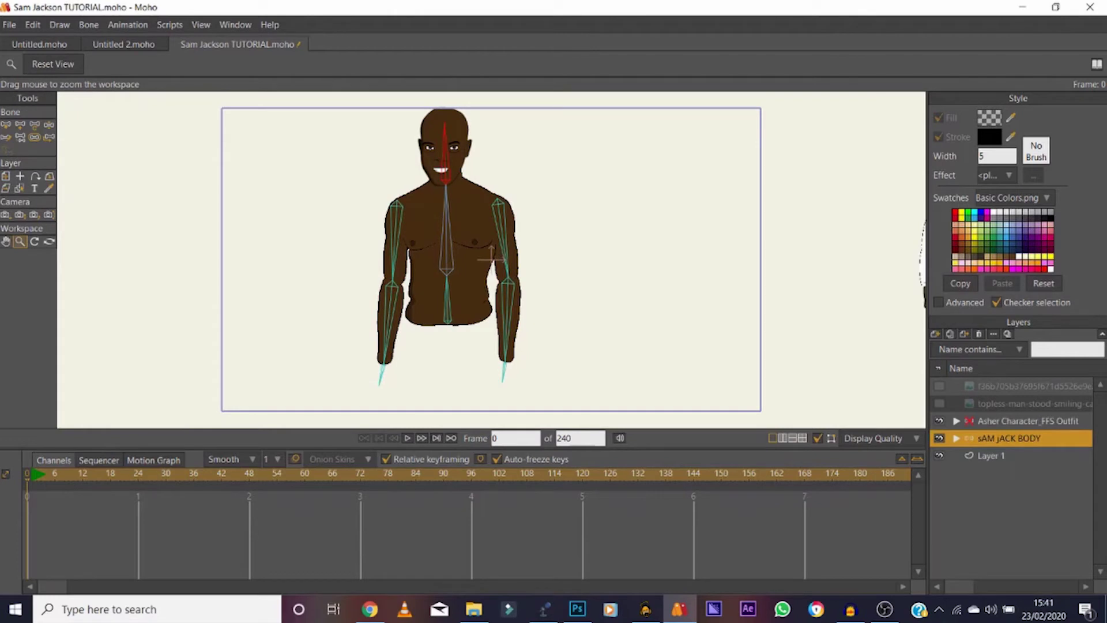
left_click(1028, 421)
left_click(6, 176)
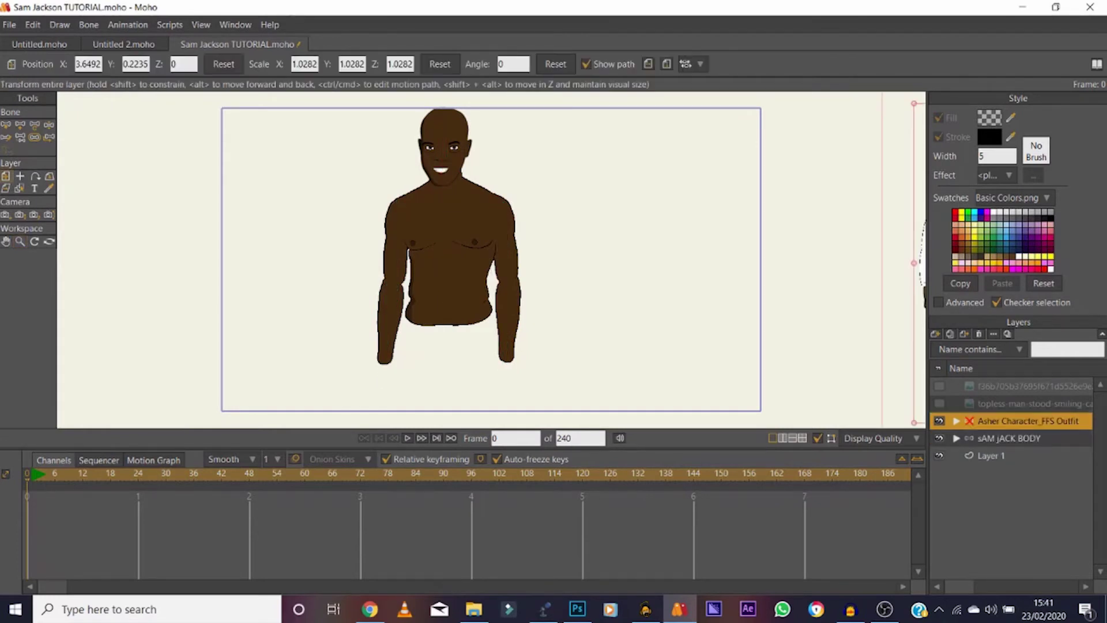
left_click_drag(920, 288, 676, 262)
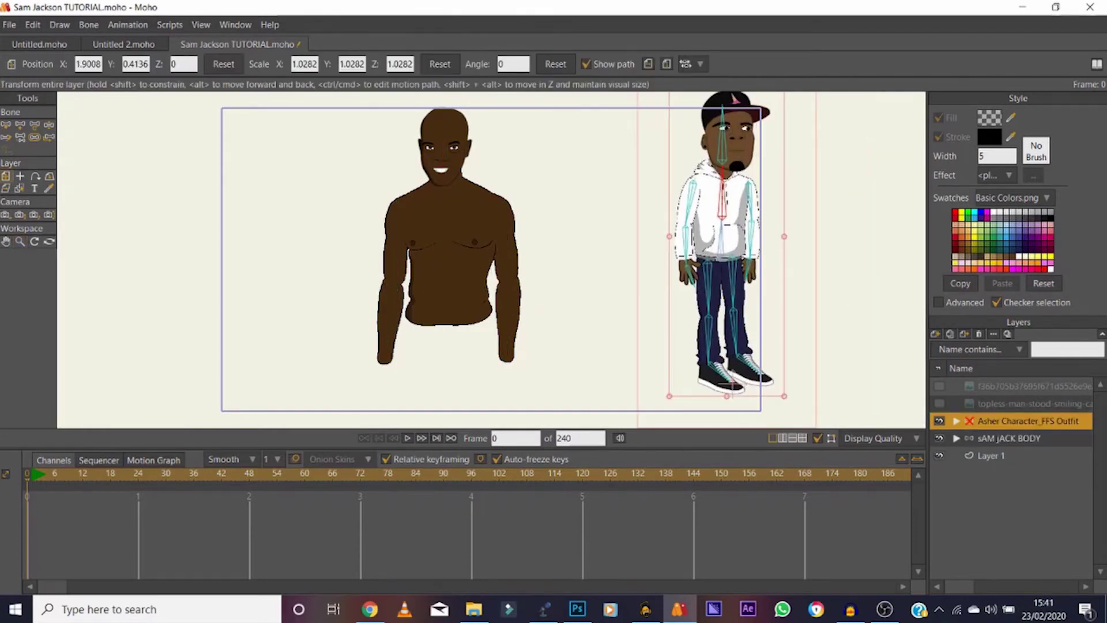
Step: Move the visible Left Hand 2 group out of Asher Character_FFS Outfit to just above it, and hide the Asher character
left_click(956, 420)
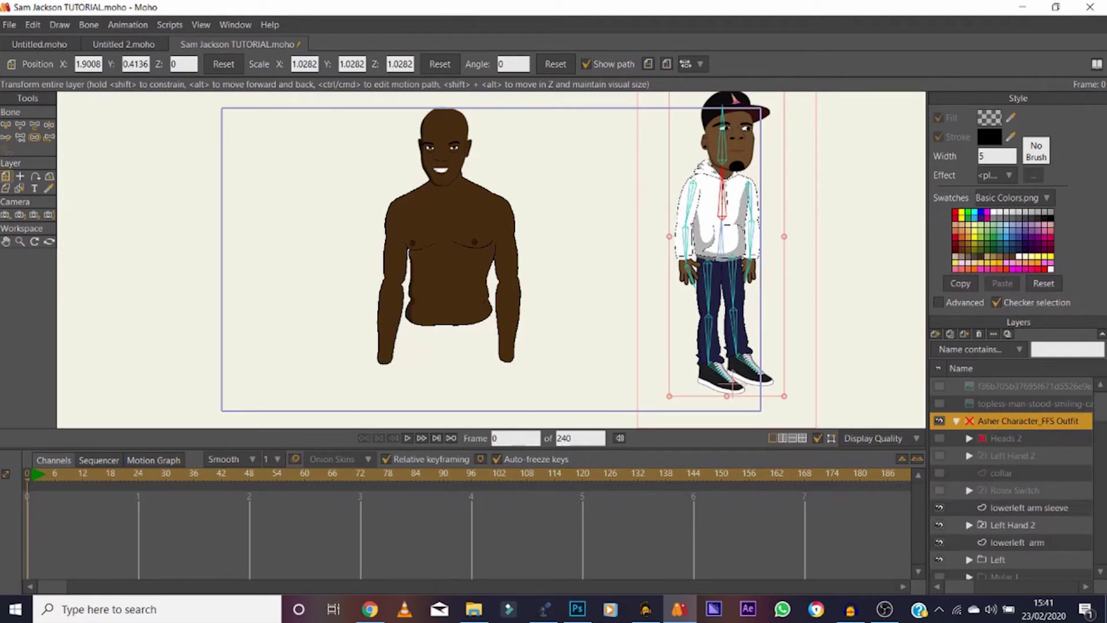
left_click(1013, 525)
left_click_drag(1013, 525, 1013, 414)
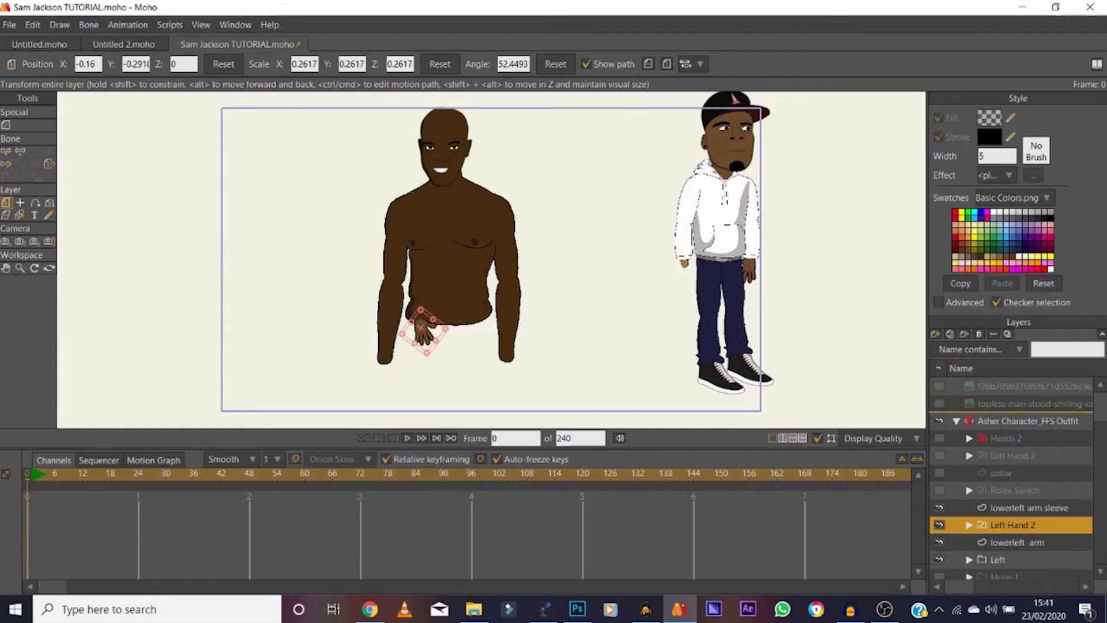
left_click(956, 438)
left_click(939, 438)
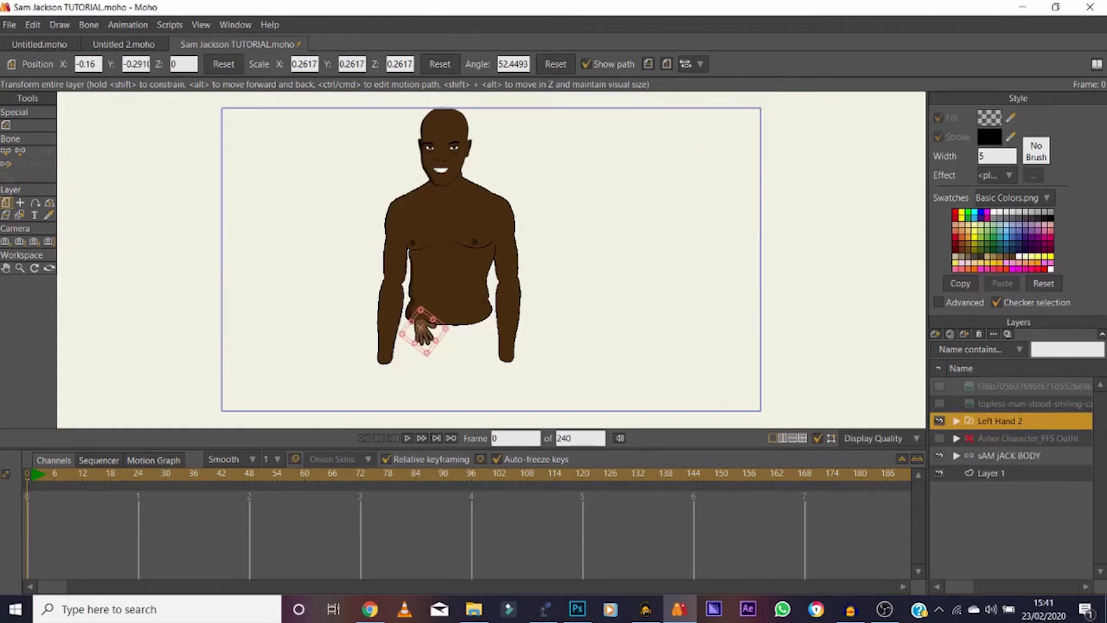
Step: Copy the fill colour code 462D11 from the Face layer in the Head group of sAM jACK BODY
left_click(956, 455)
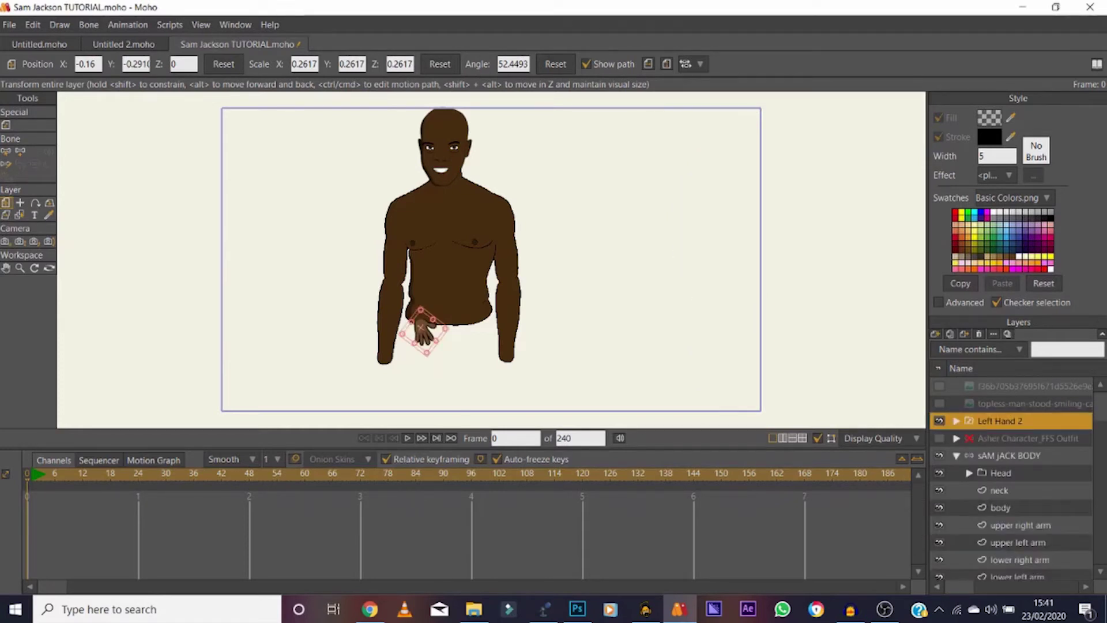
left_click(969, 473)
scroll(1014, 478, "down", 3)
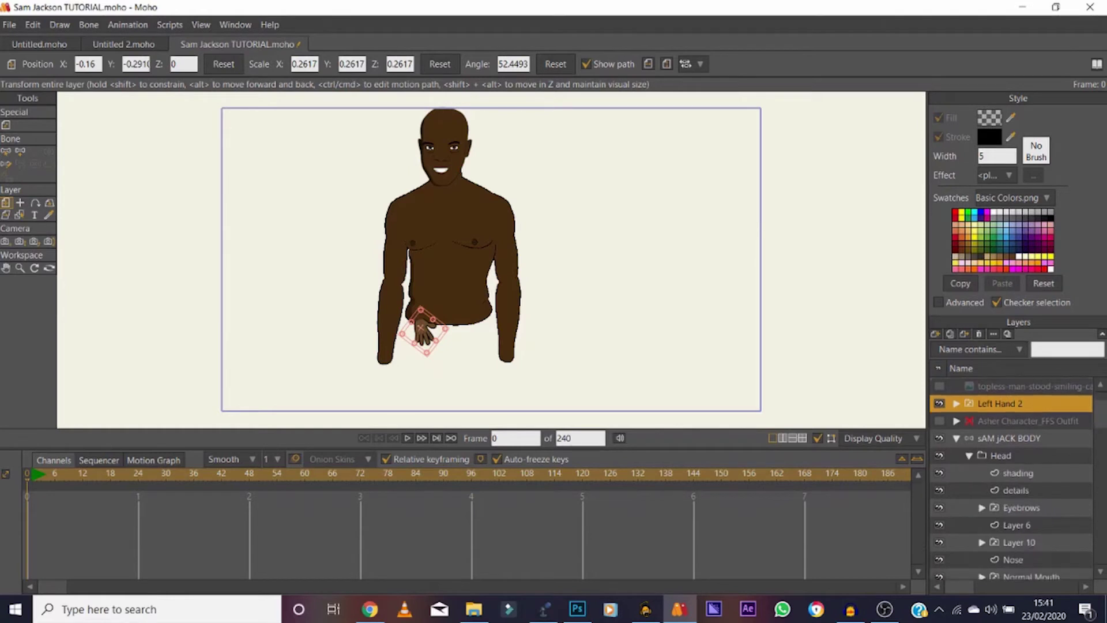
left_click(1011, 500)
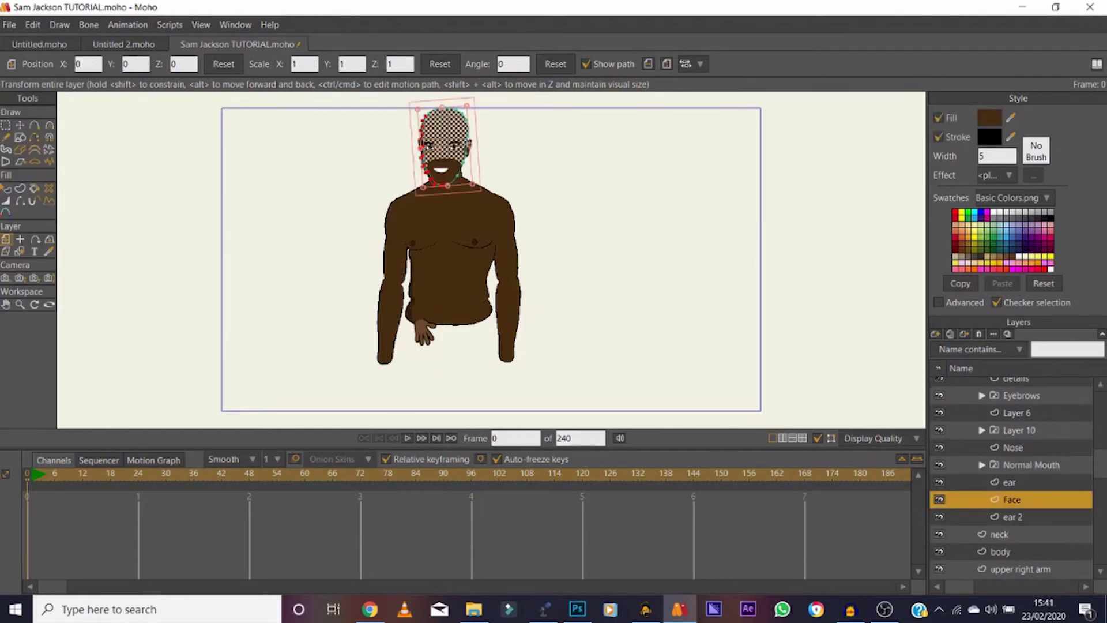
left_click(989, 118)
key("ctrl+c")
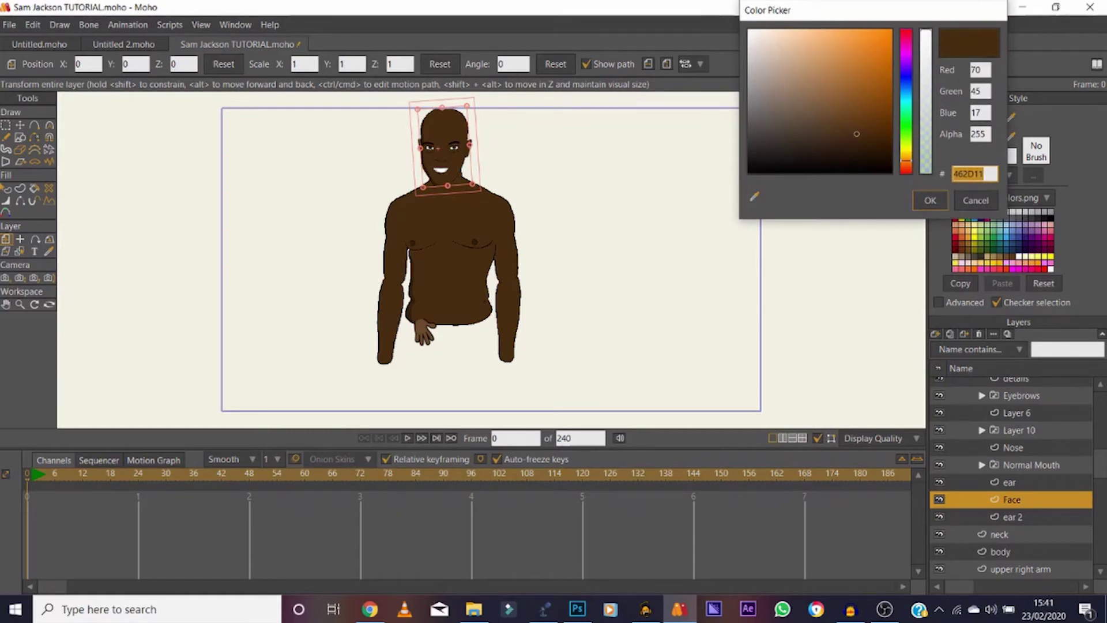
key("Return")
scroll(1017, 478, "up", 5)
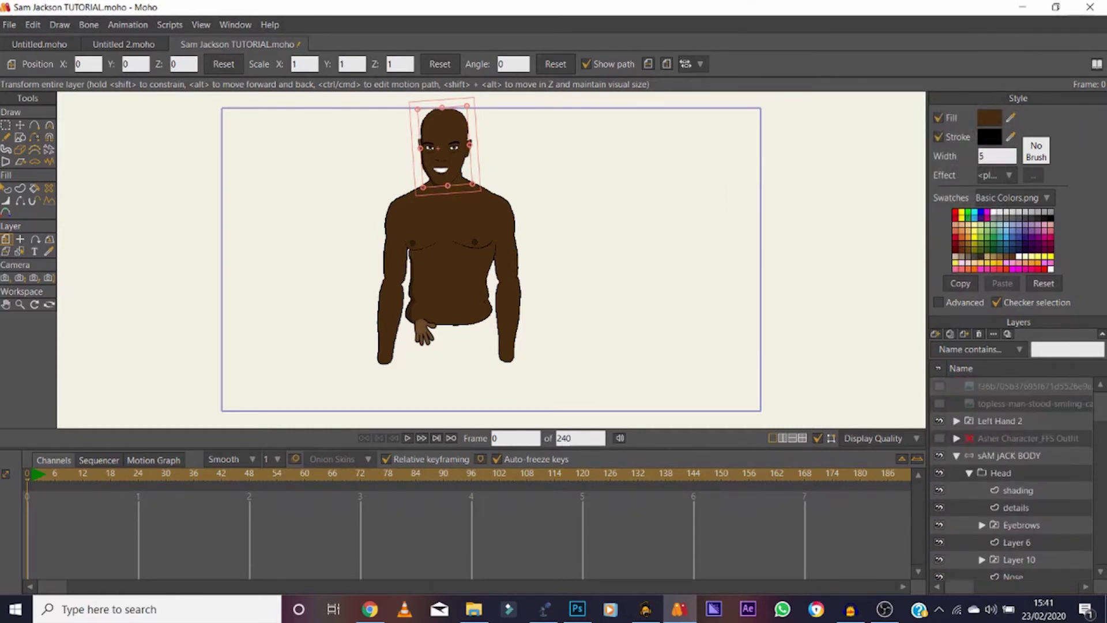
left_click(956, 456)
left_click(939, 456)
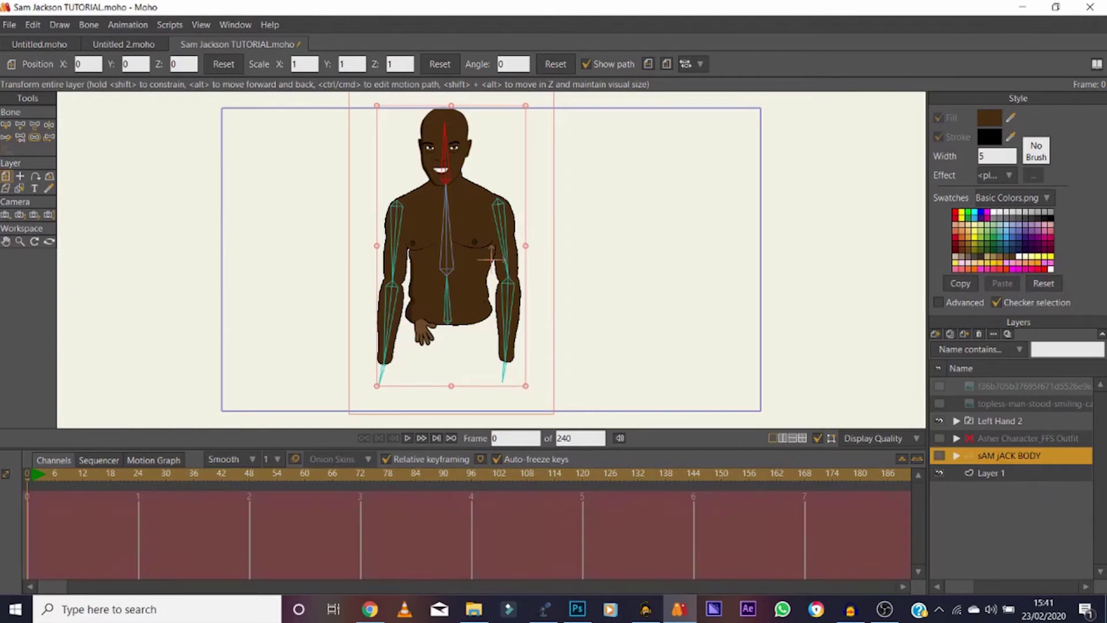
left_click(939, 456)
Step: Recolour the hand shape on the rest layer of Left Hand 2 with the copied fill 462D11
left_click(956, 420)
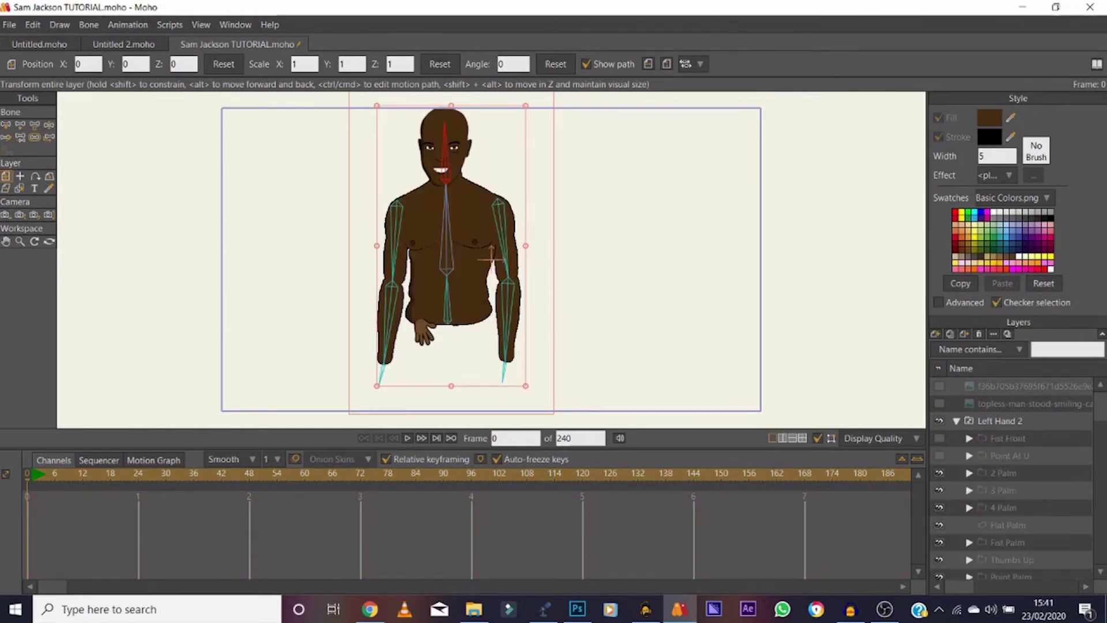
scroll(1017, 477, "down", 5)
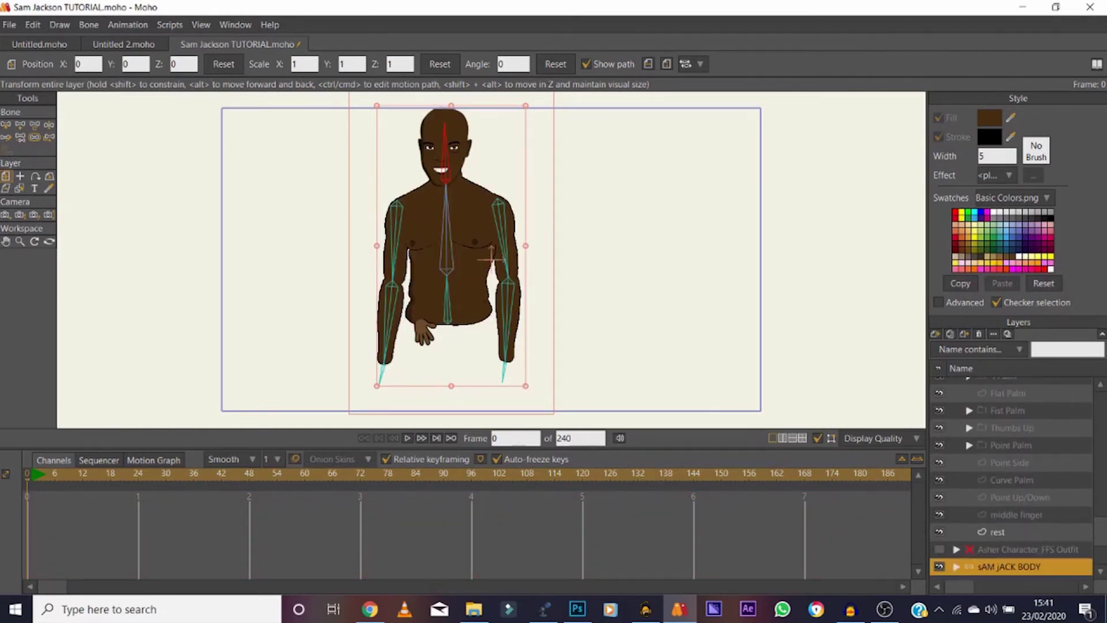
left_click(997, 532)
left_click(21, 304)
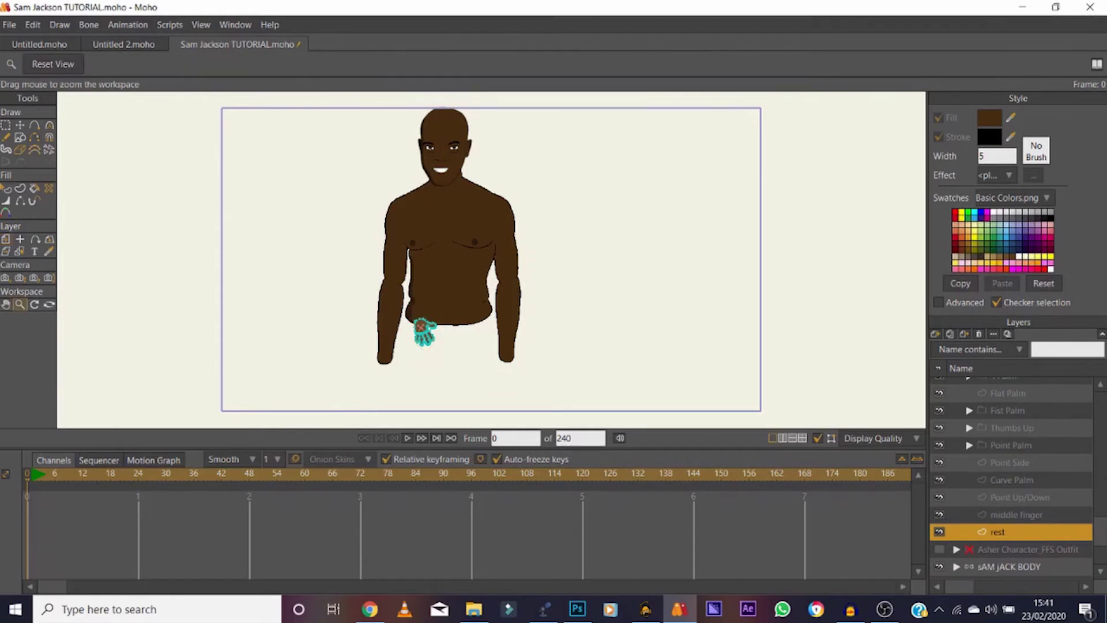
left_click_drag(409, 332, 496, 332)
key("q")
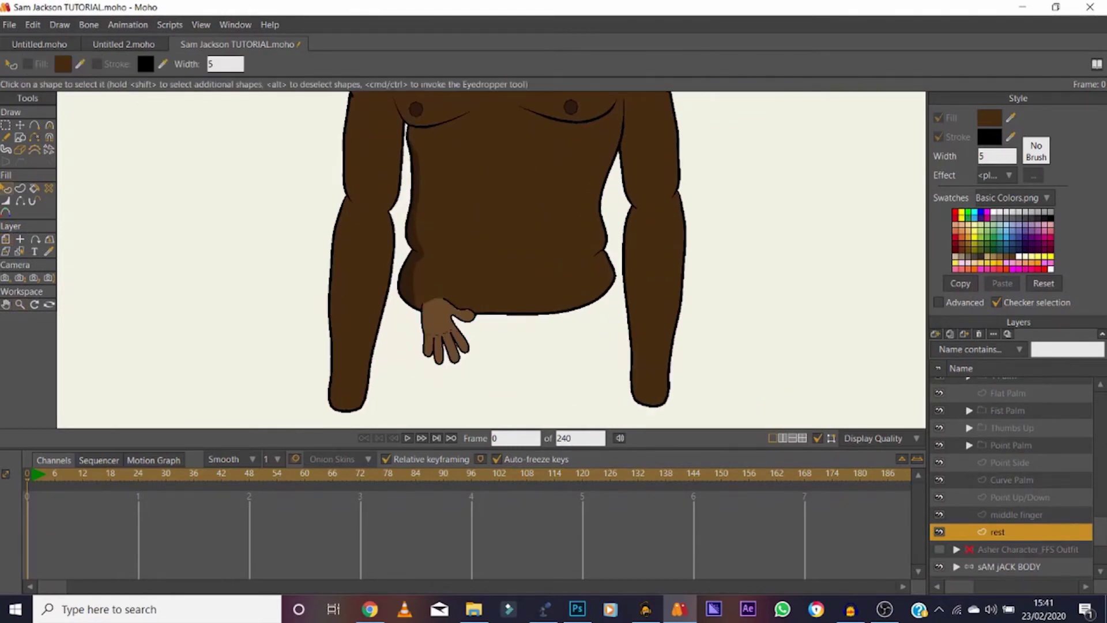
left_click(439, 320)
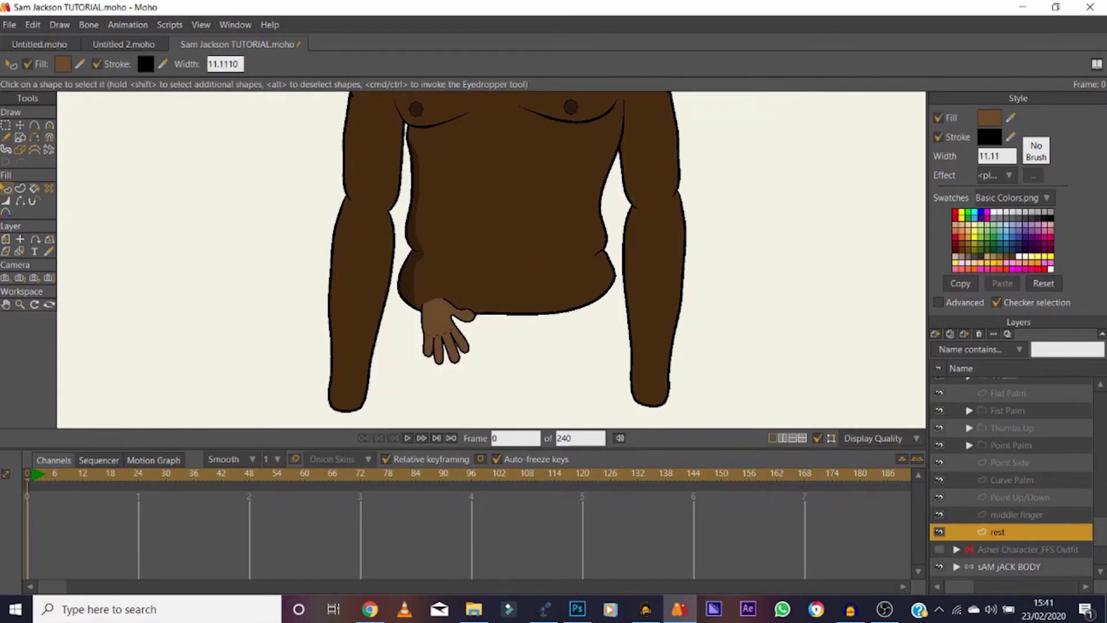
left_click(990, 117)
key("ctrl+v")
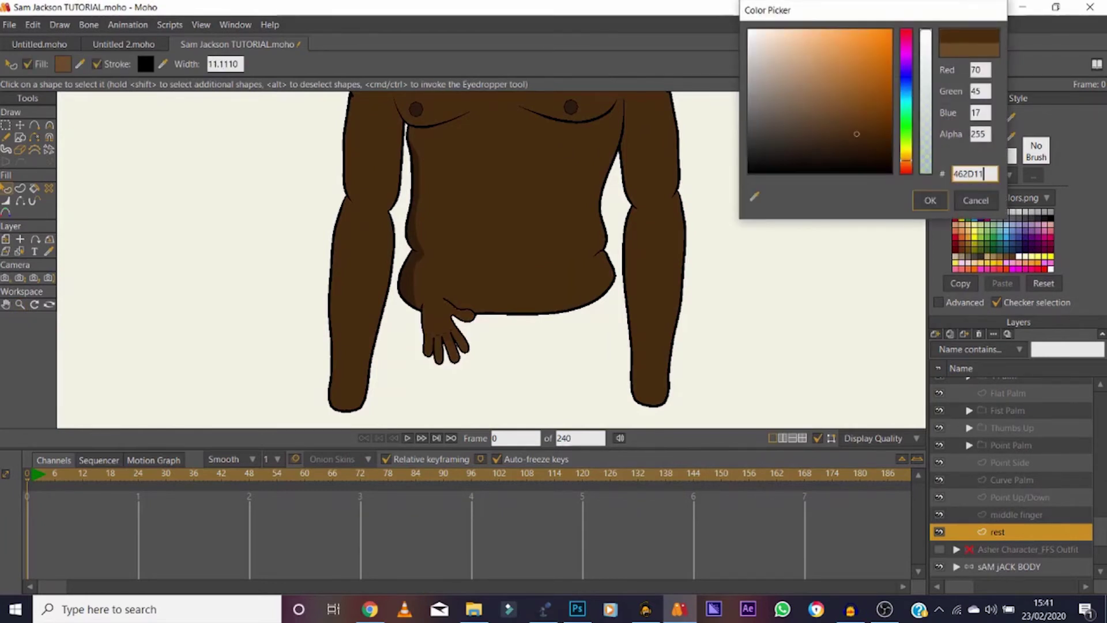
key("Return")
scroll(1018, 478, "up", 3)
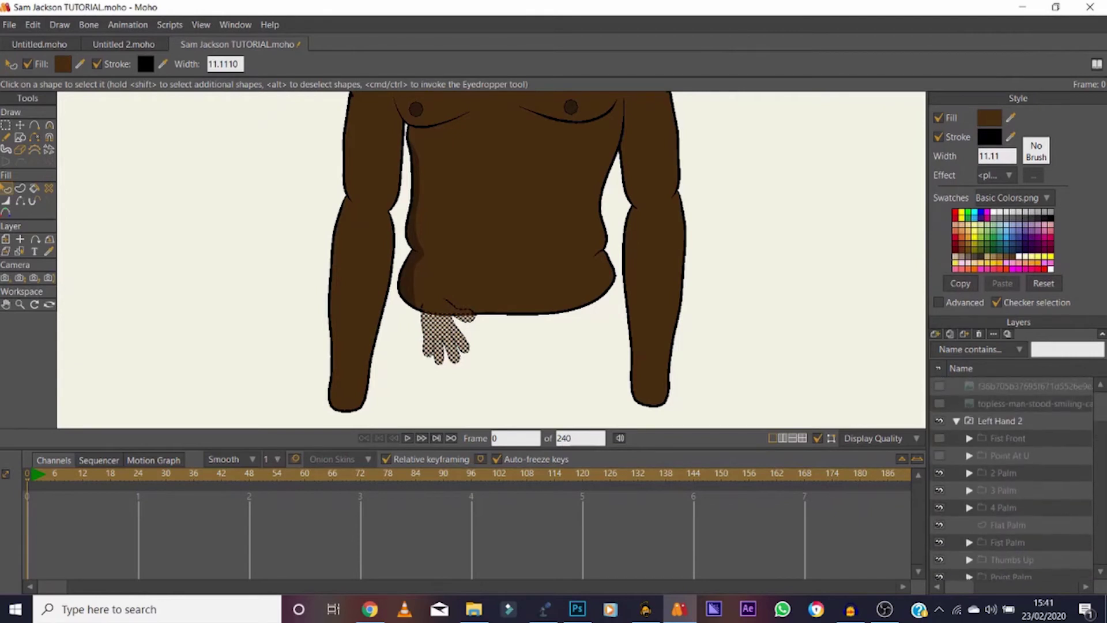
left_click(956, 421)
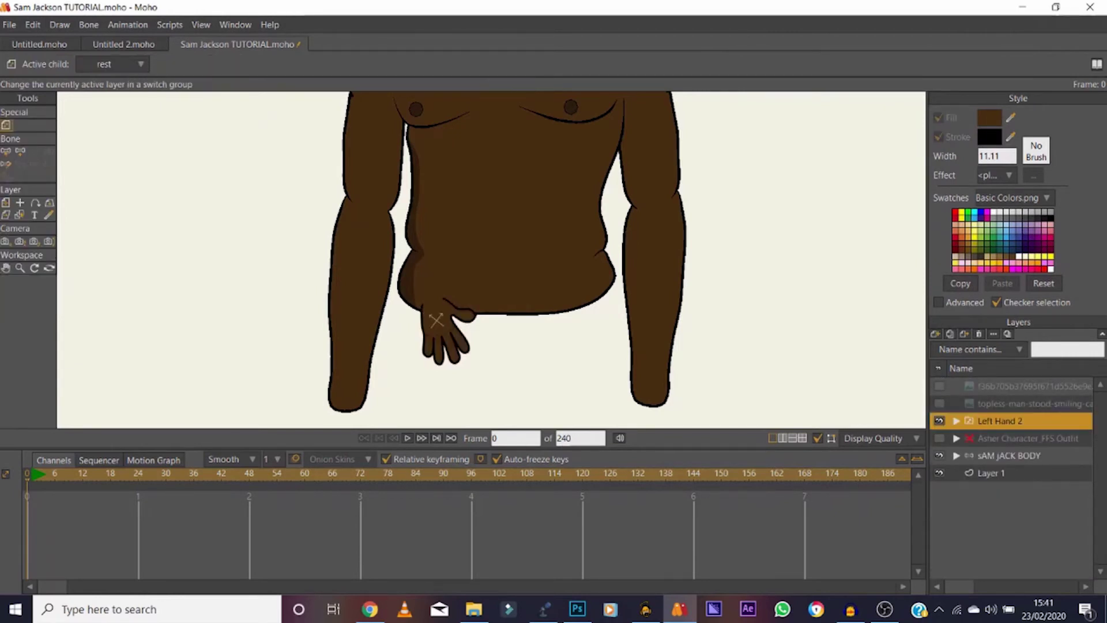
Step: Fit Left Hand 2 onto the end of the nearest forearm, scaling it to about 0.44 and rotating it to about 33 degrees
key("m")
left_click_drag(490, 324, 520, 333)
left_click_drag(437, 320, 343, 421)
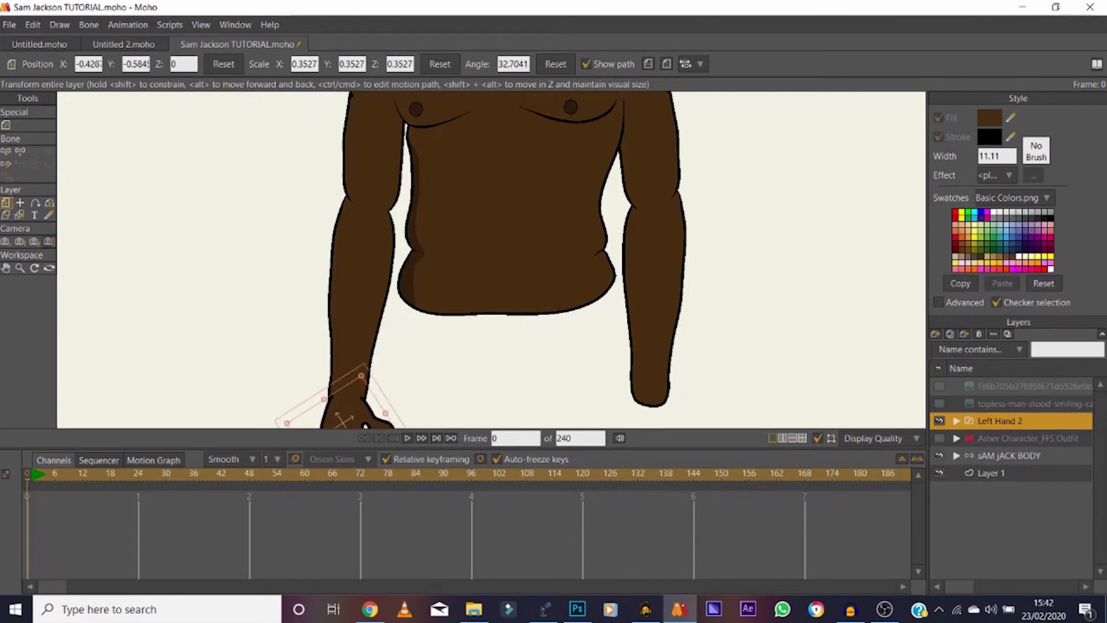
left_click(20, 268)
left_click_drag(546, 294, 468, 294)
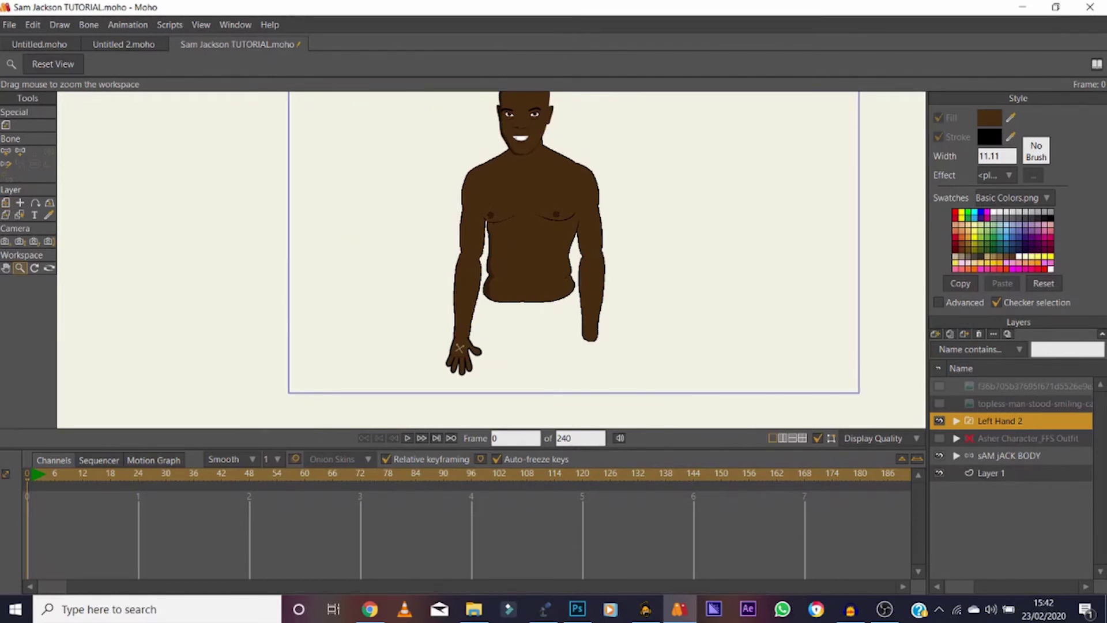
key("m")
left_click_drag(483, 359, 489, 361)
left_click_drag(460, 351, 460, 349)
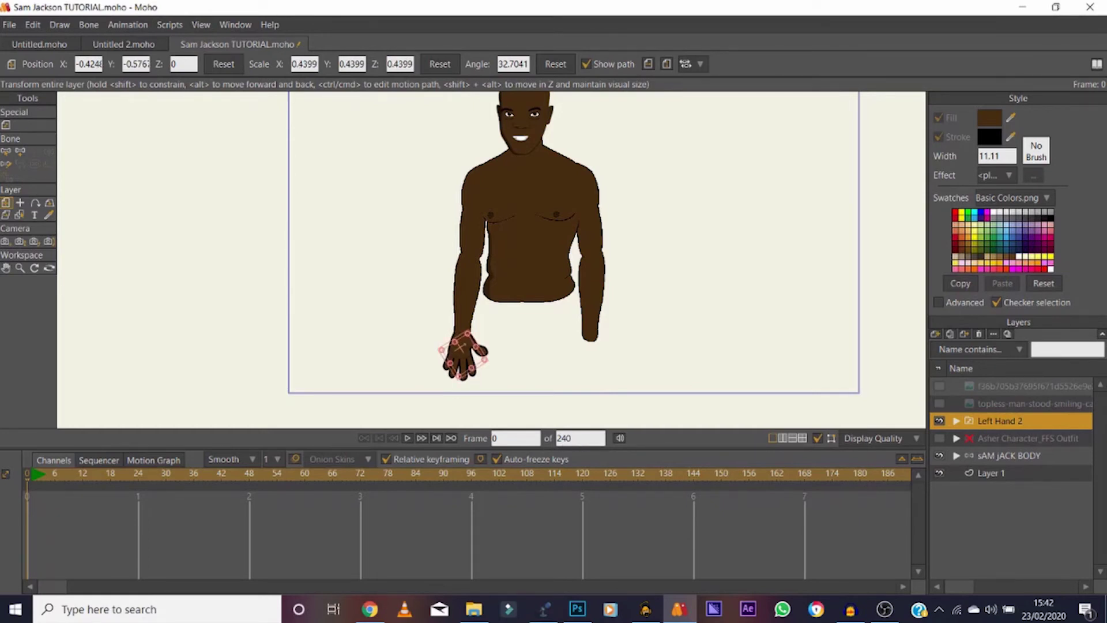
Step: Set the stroke width of the hand shape on the rest layer of Left Hand 2 to 7
left_click(21, 267)
left_click_drag(481, 368, 577, 367)
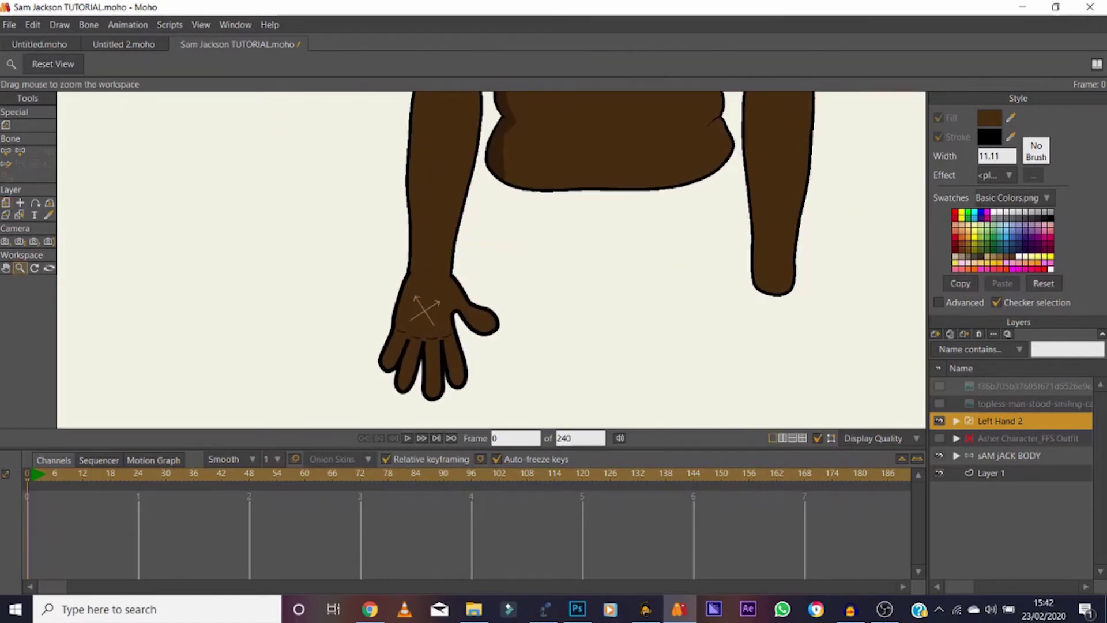
left_click(957, 421)
scroll(1011, 480, "down", 3)
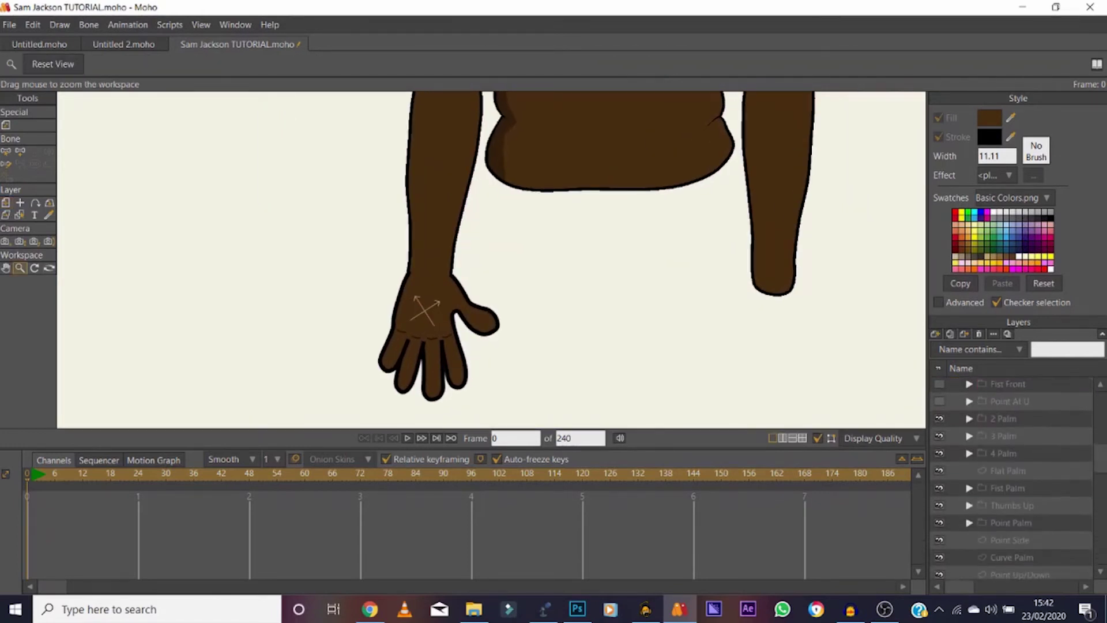
left_click(998, 574)
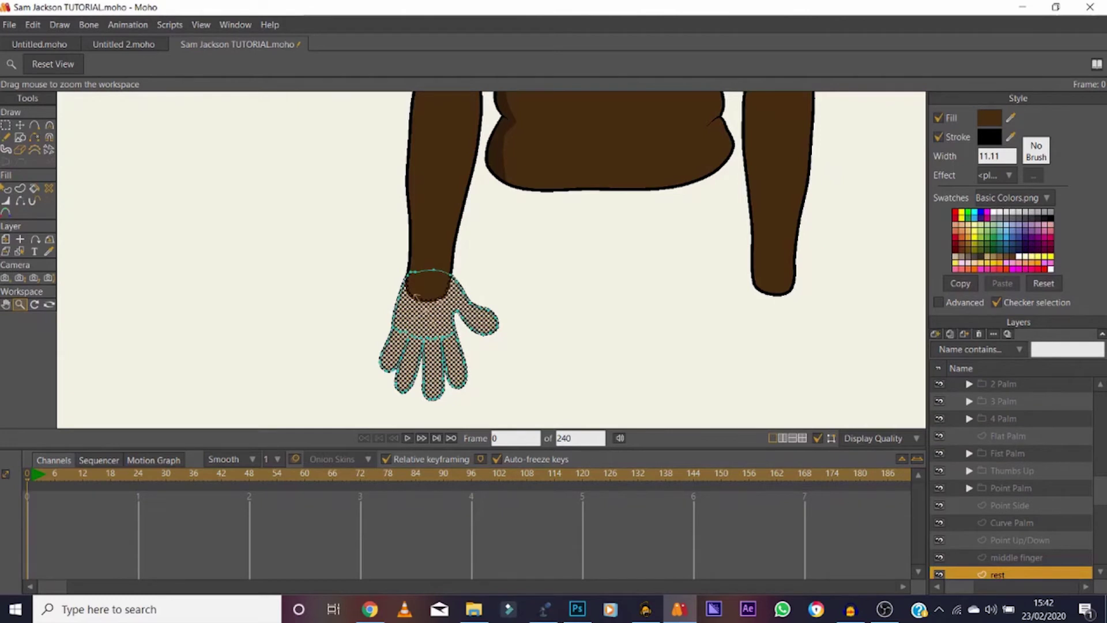
key("q")
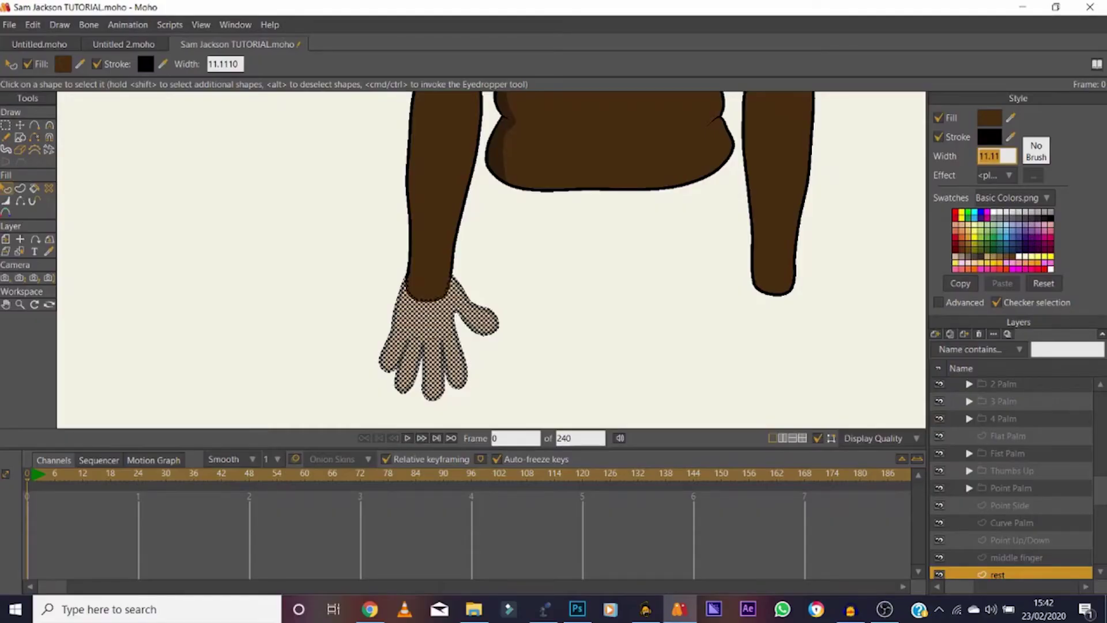
type("7")
key("Return")
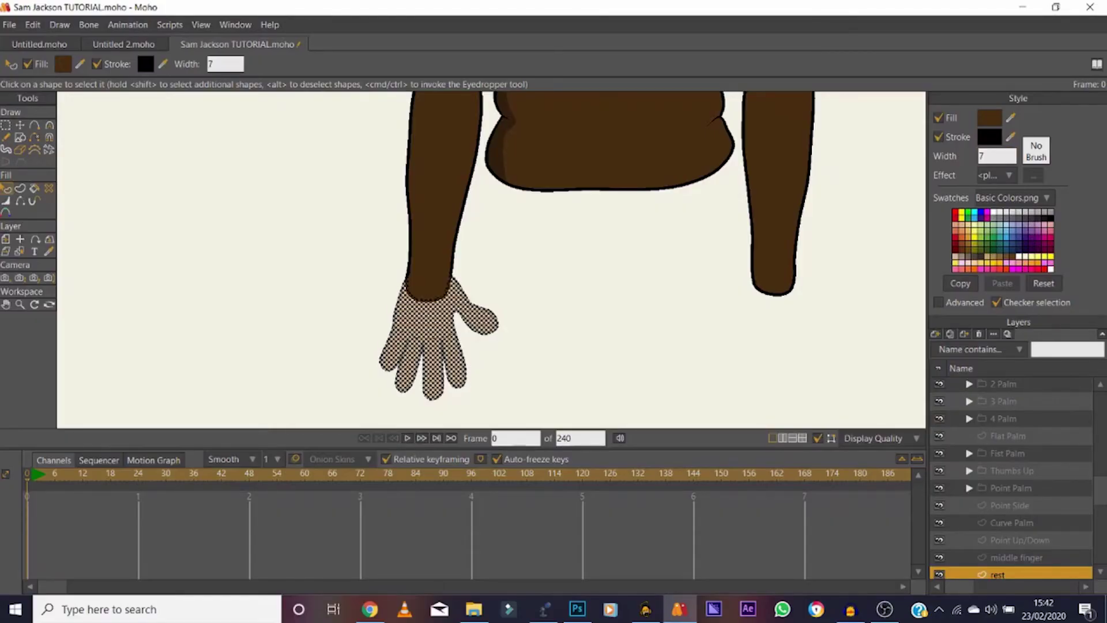
scroll(1015, 478, "up", 3)
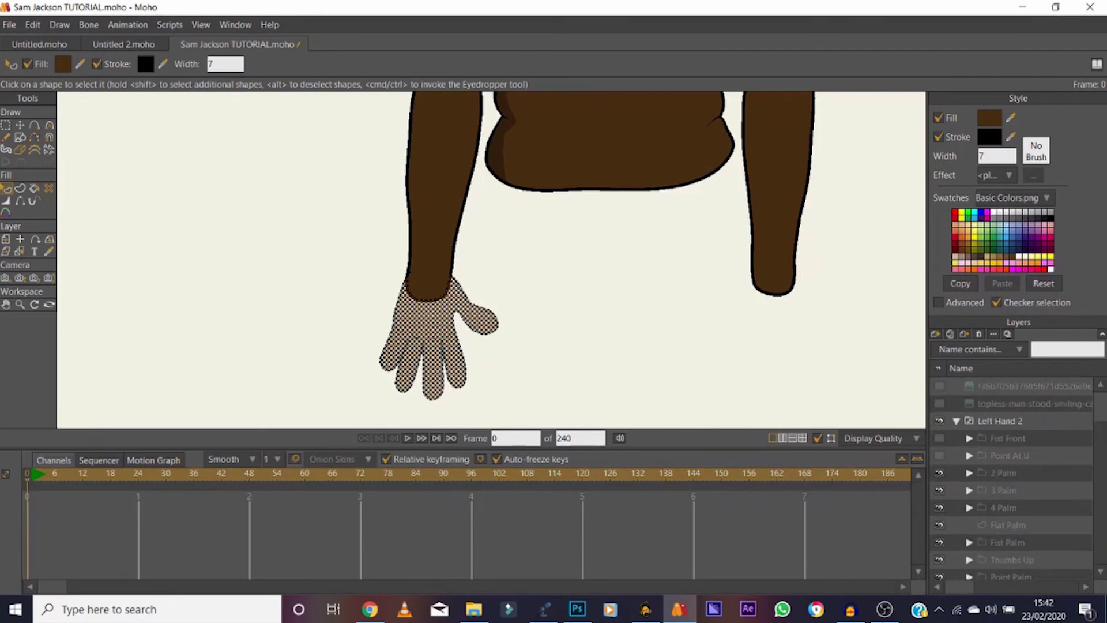
left_click(1000, 420)
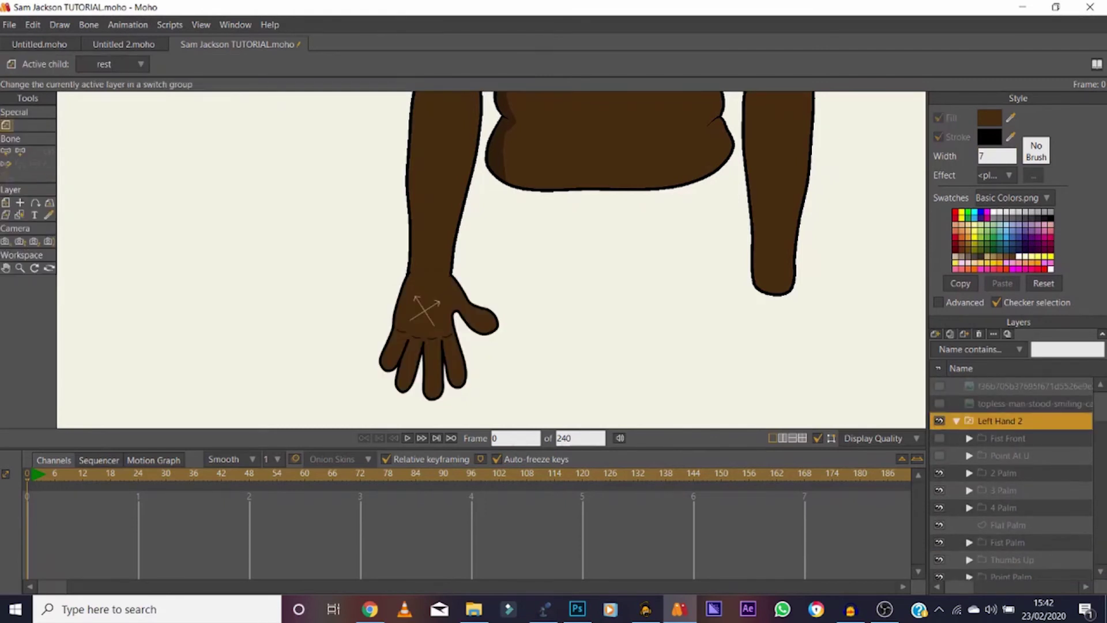
left_click(956, 421)
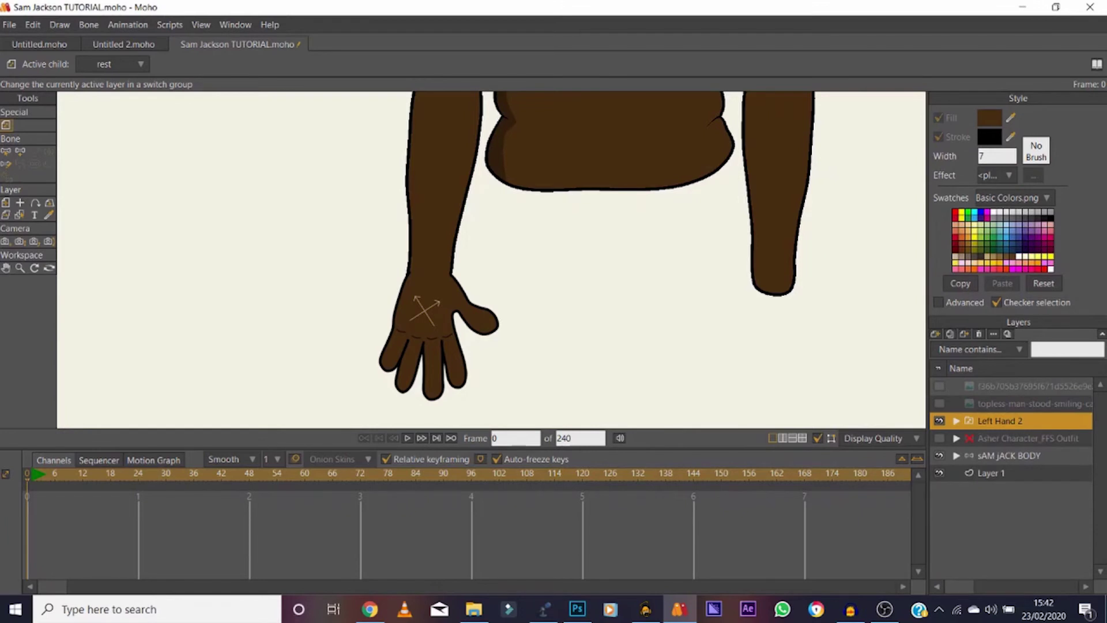
Step: Move Left Hand 2 into the sAM jACK BODY layer beneath Head, and place a duplicate of it below the neck layer
left_click(956, 455)
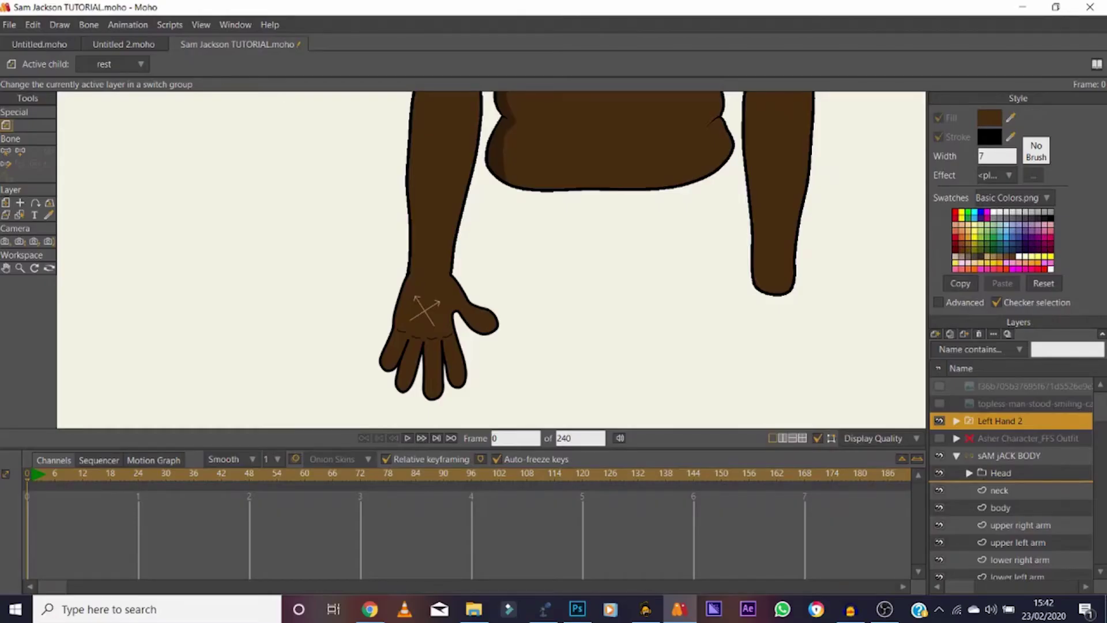
left_click_drag(1000, 421, 1001, 480)
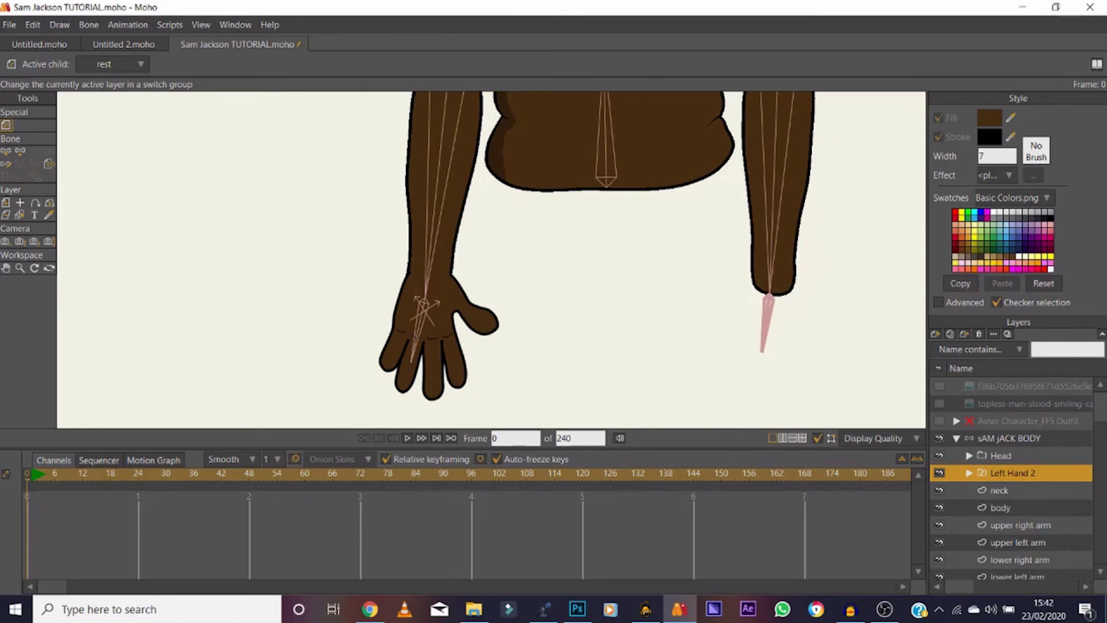
left_click(949, 333)
left_click_drag(982, 473, 982, 515)
Step: Rename the duplicated hand layer as Right Hand
double_click(1008, 507)
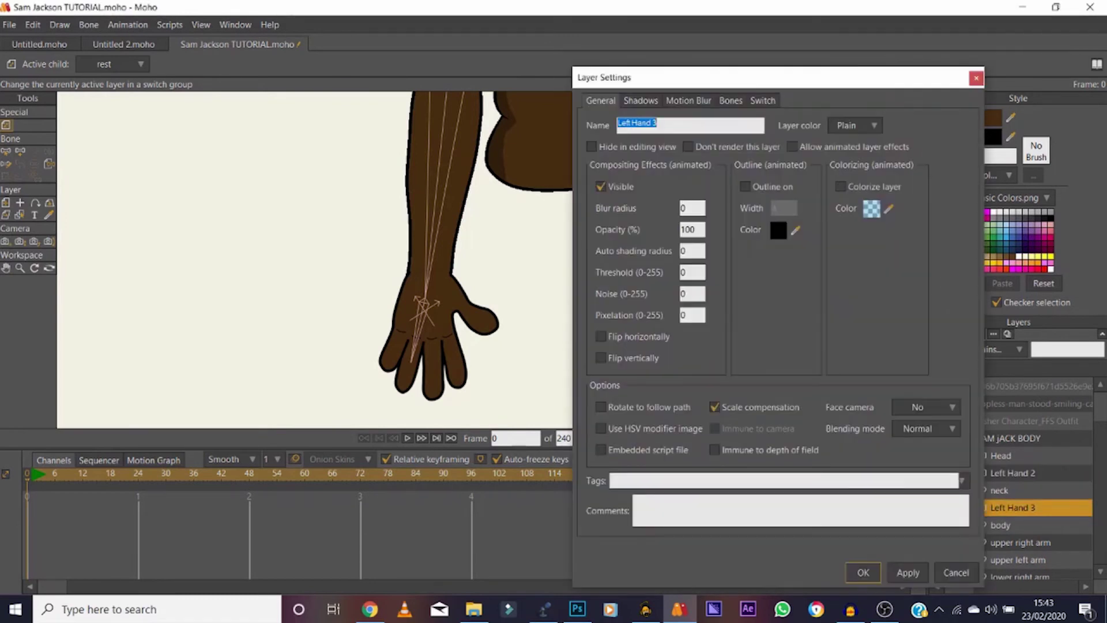
key("Home")
key("Delete")
key("Delete")
key("Delete")
key("Delete")
key("Delete")
type("rIGHT")
key("BackSpace")
key("BackSpace")
key("BackSpace")
key("BackSpace")
key("BackSpace")
key("BackSpace")
type("Right")
key("End")
key("BackSpace")
left_click(908, 572)
left_click(863, 572)
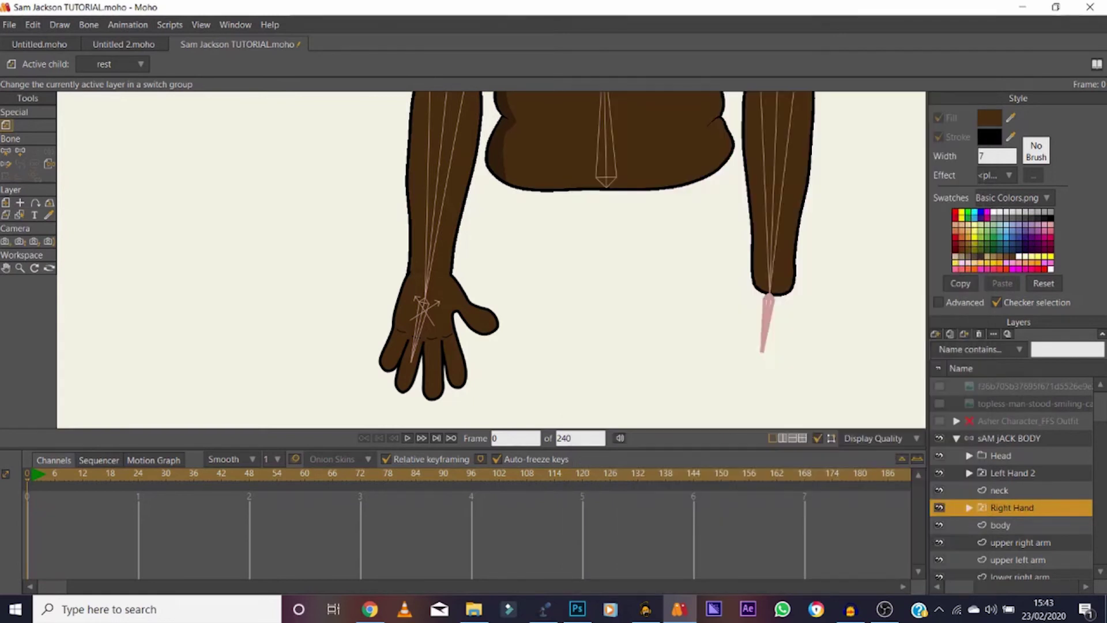
Step: Flip Right Hand horizontally, rotate it and position it at the end of the arm that has no hand
key("m")
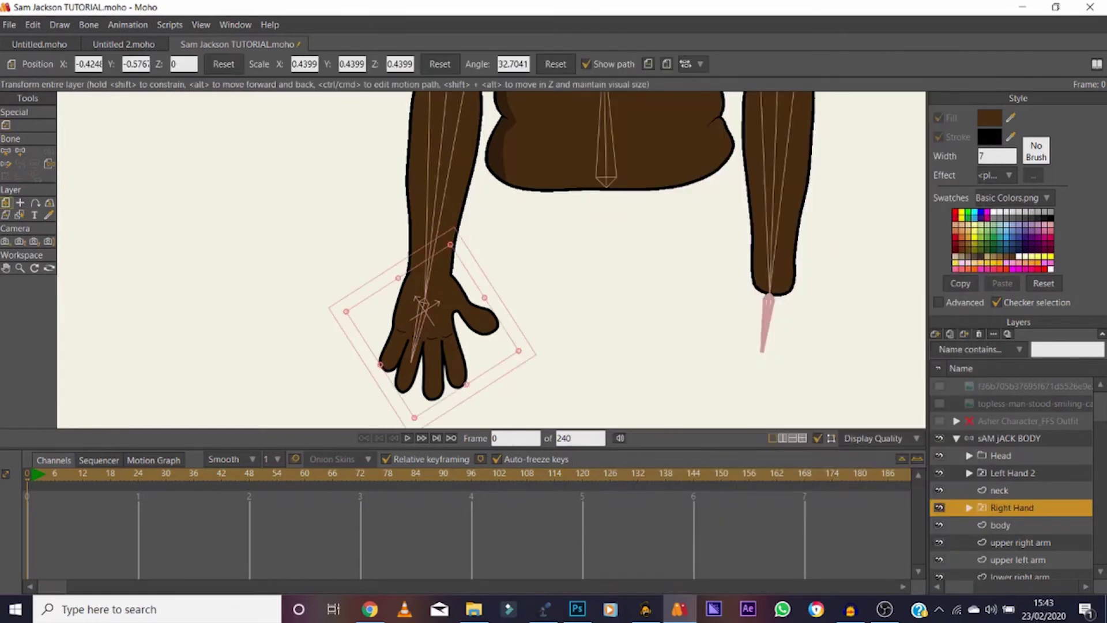
left_click(648, 64)
left_click_drag(501, 286, 472, 373)
left_click_drag(425, 326, 779, 334)
Step: Bind the Right Hand and Left Hand 2 layers to their matching hand bones, and show the whole sAM jACK BODY rig
left_click(49, 164)
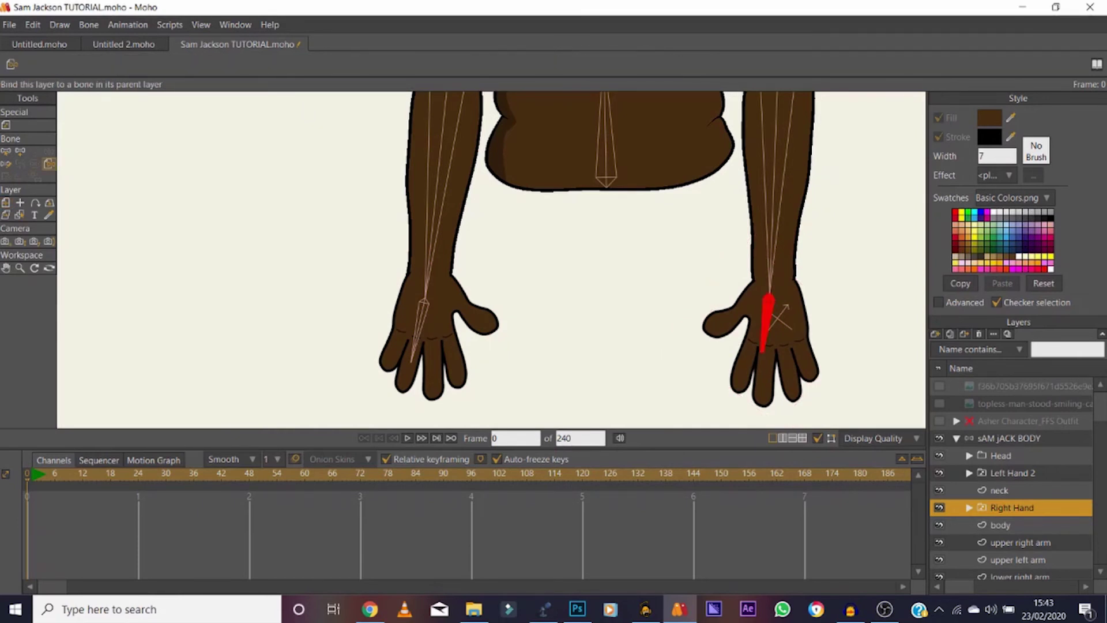
left_click(1013, 472)
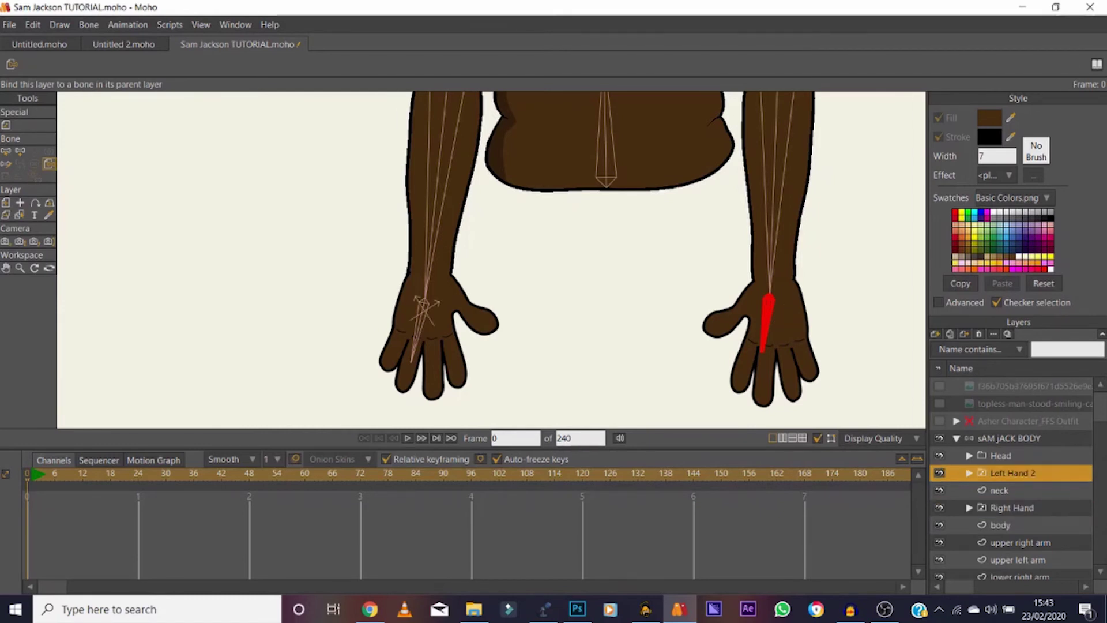
left_click(418, 330)
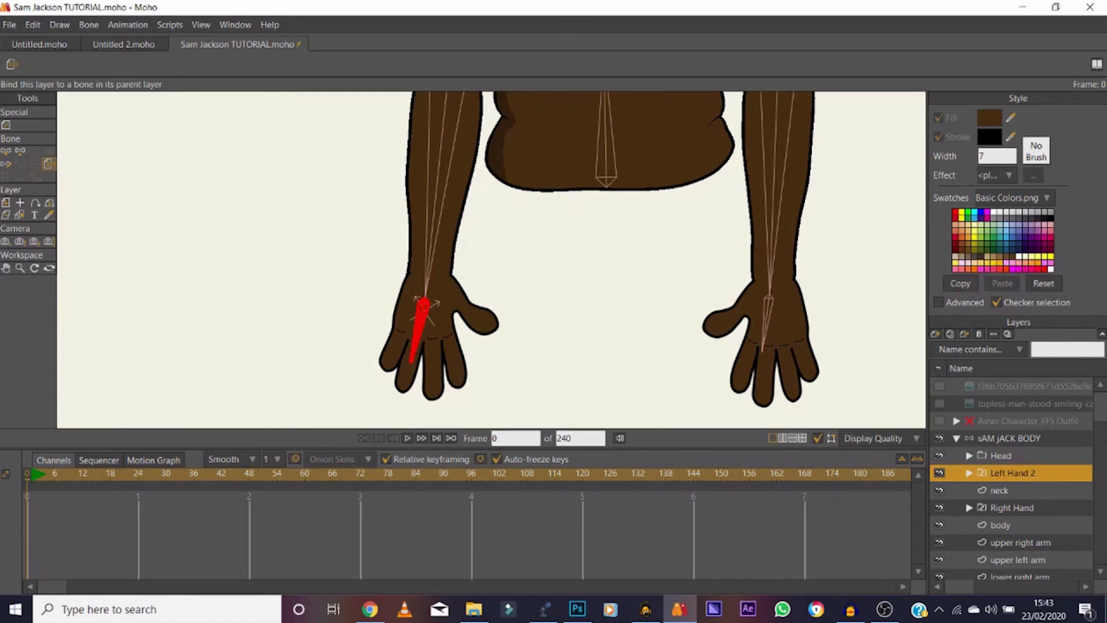
left_click(1008, 438)
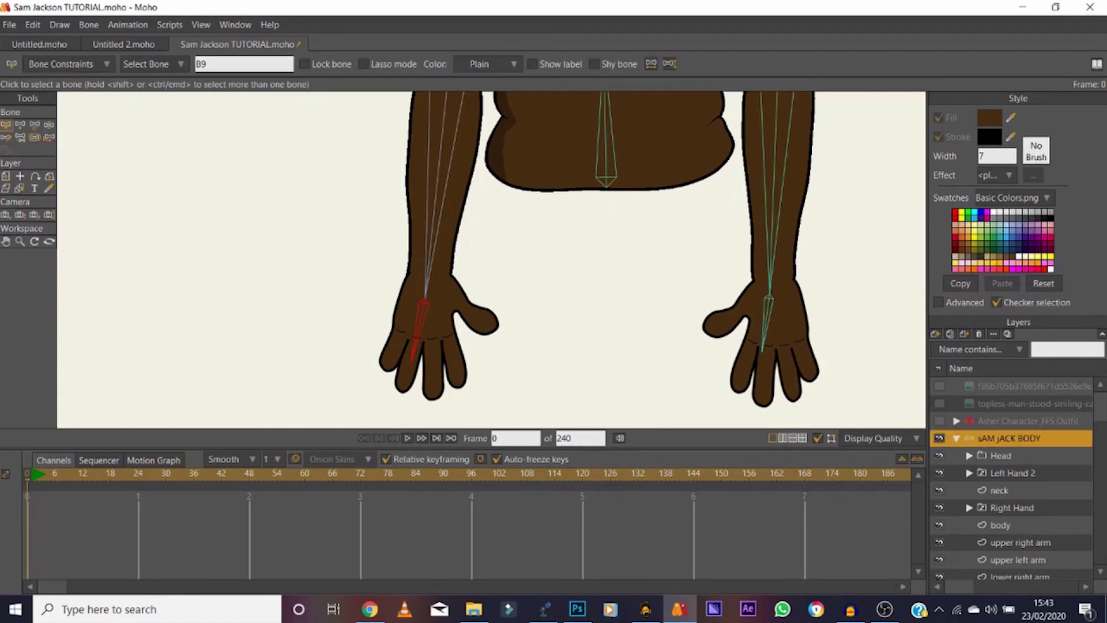
left_click(21, 242)
left_click(53, 64)
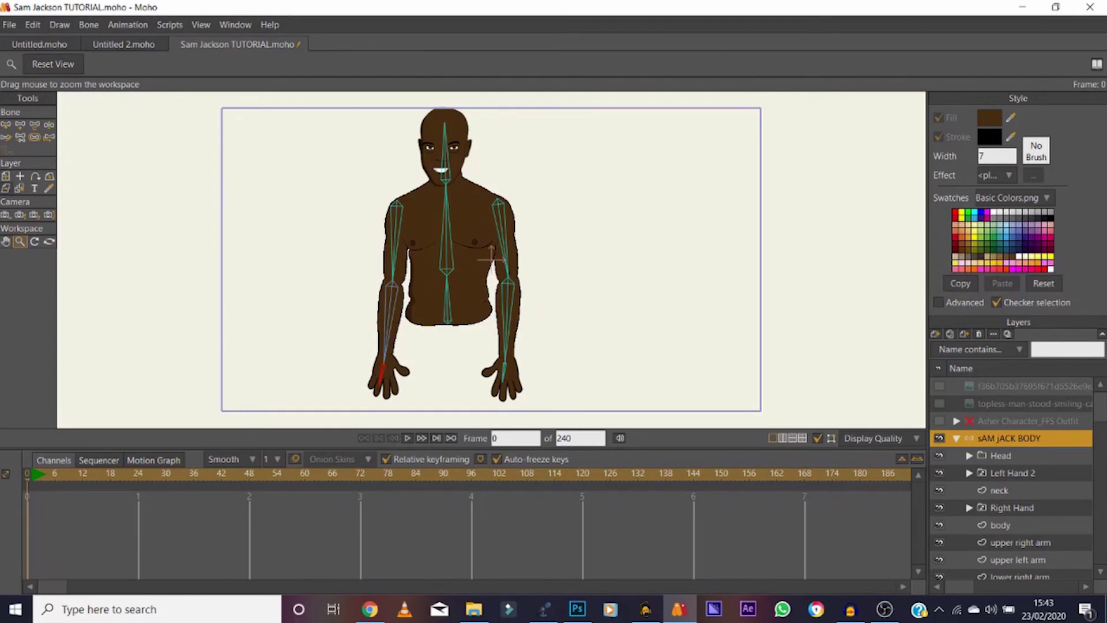
Step: Render a preview of the current frame, and test the rig by leaning the torso and bending both arms across the body
key("ctrl+r")
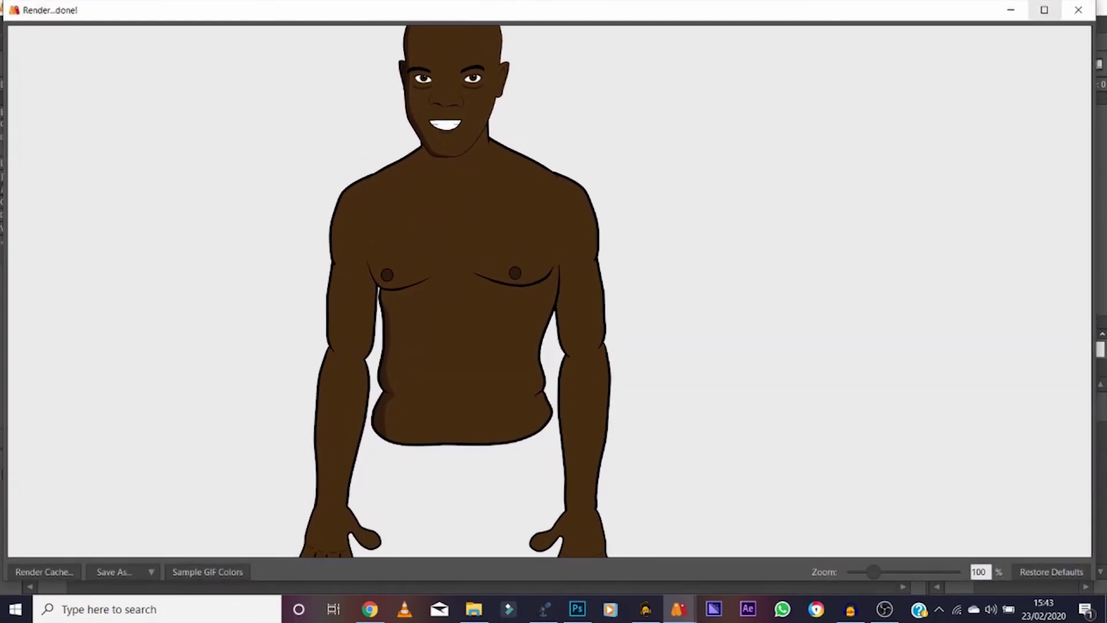
left_click(1078, 10)
key("z")
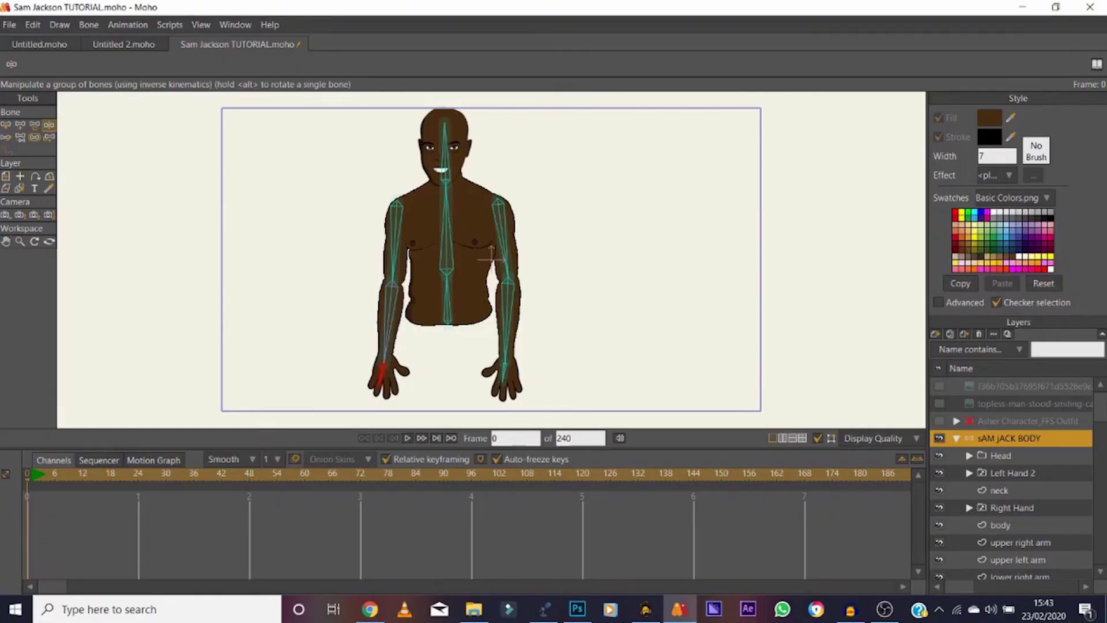
mouse_move(446, 217)
left_mouse_down()
mouse_move(457, 217)
mouse_move(434, 219)
left_mouse_up()
left_click_drag(512, 317, 445, 320)
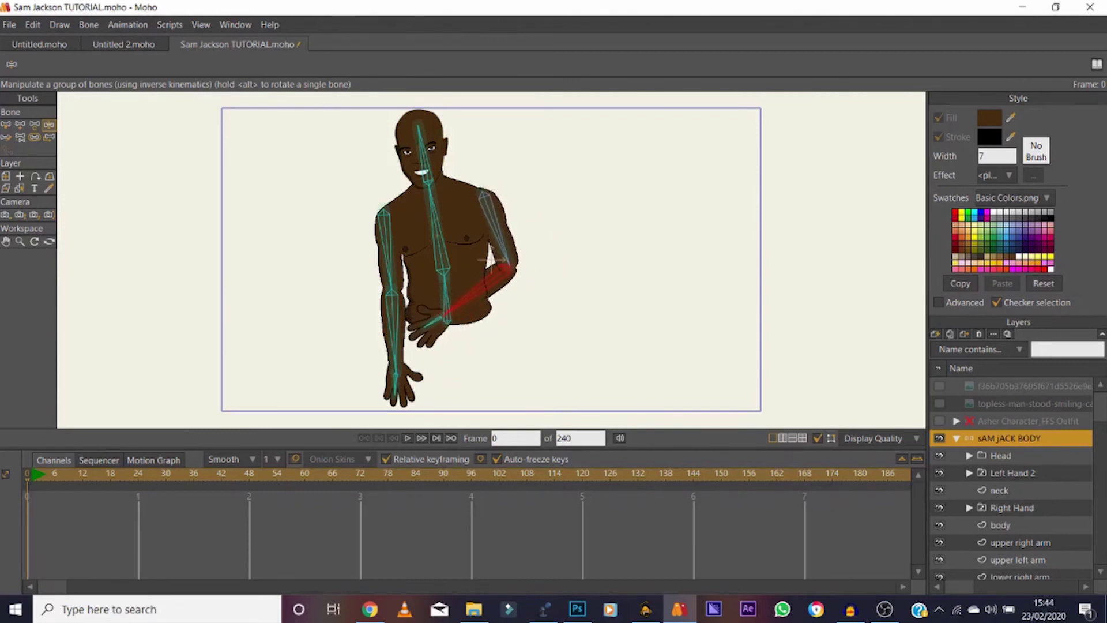
left_click_drag(394, 364, 455, 352)
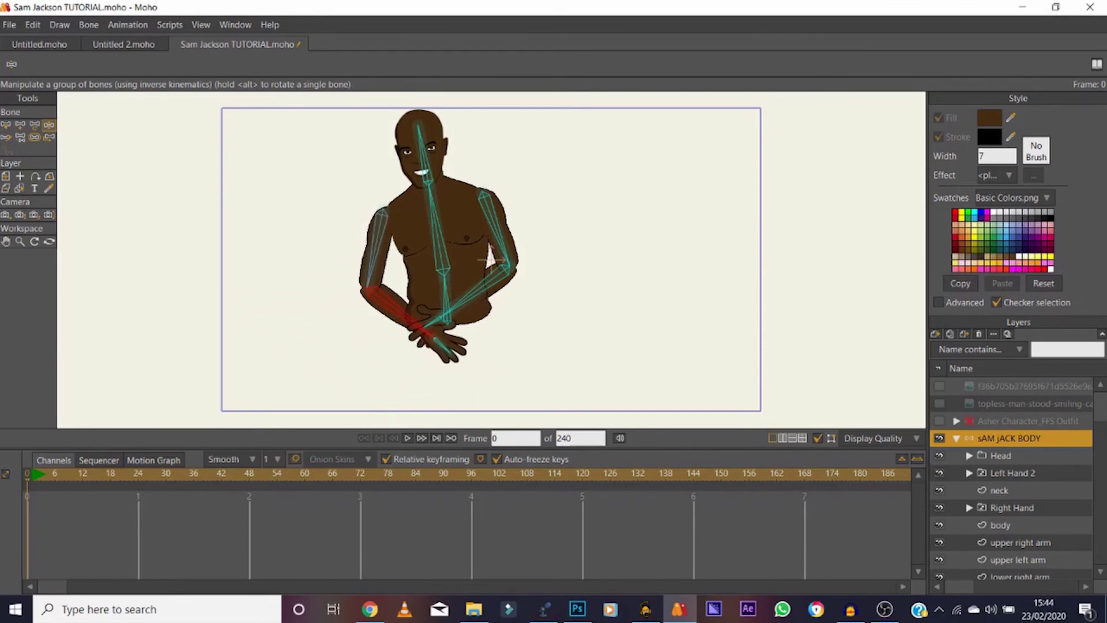
Step: Test the left elbow joint up close by swinging the left forearm outwards and back down with the bones
left_click(20, 241)
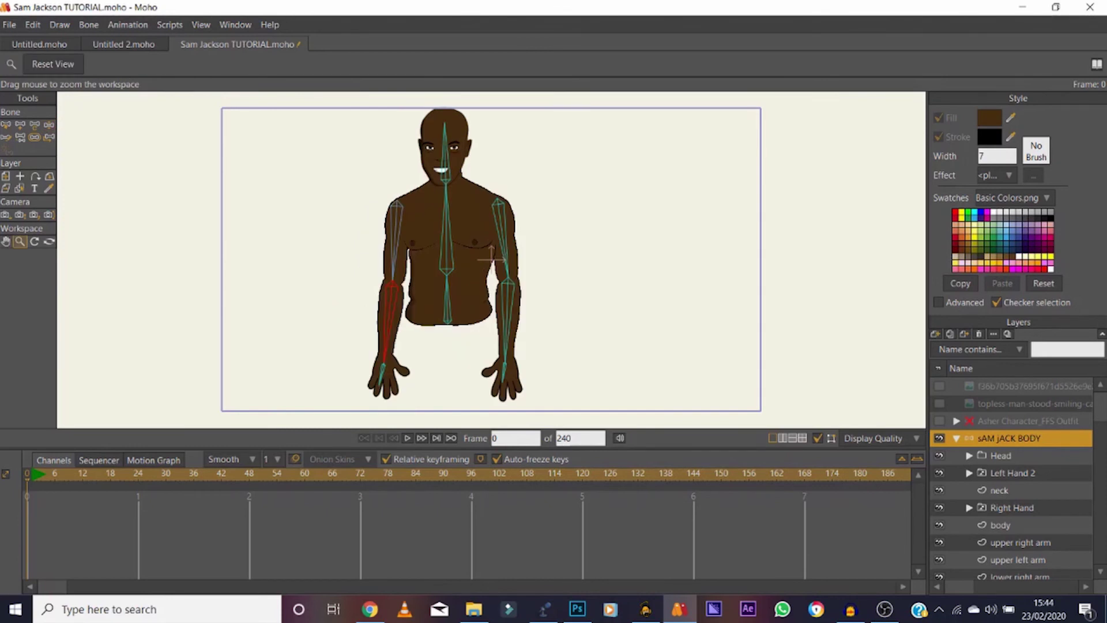
left_click_drag(352, 298, 436, 298)
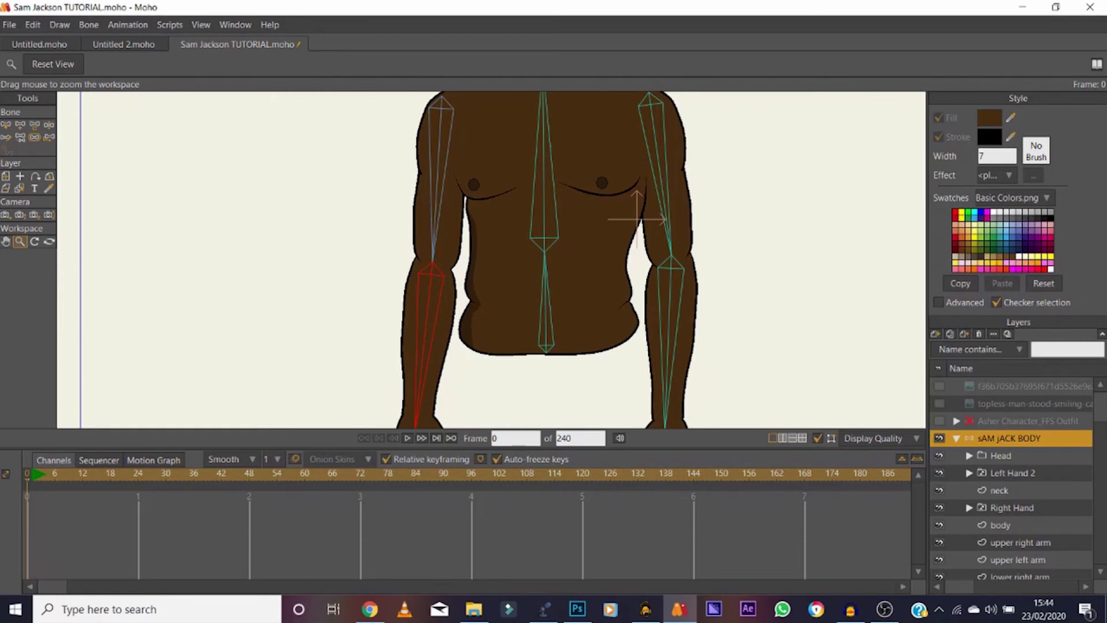
left_click(49, 125)
left_click_drag(419, 398, 210, 277)
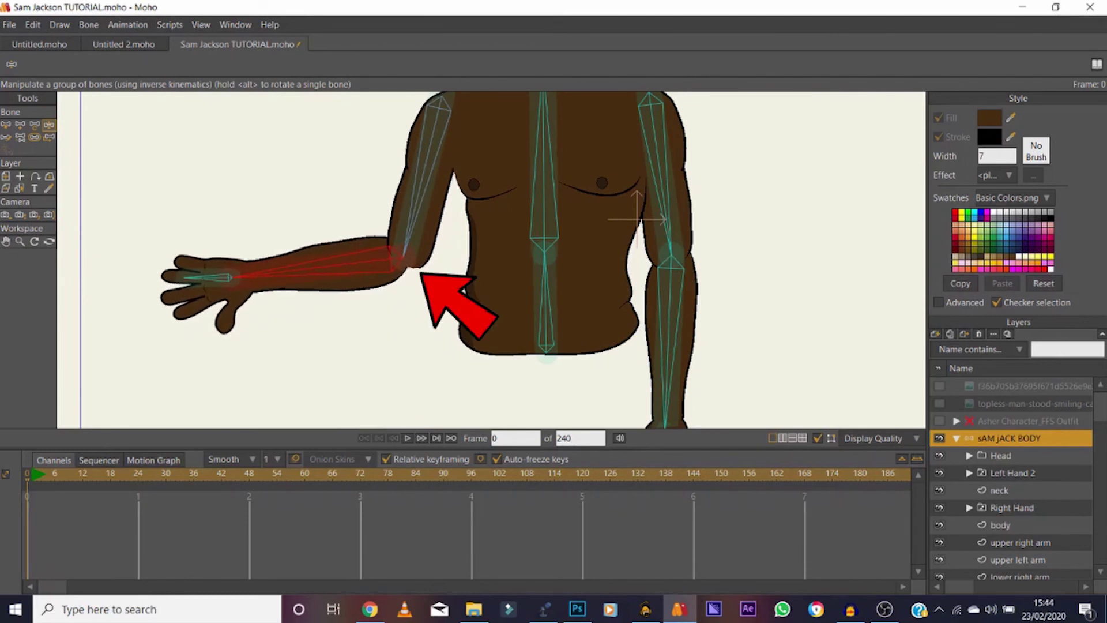
left_click_drag(210, 277, 262, 384)
left_click(20, 242)
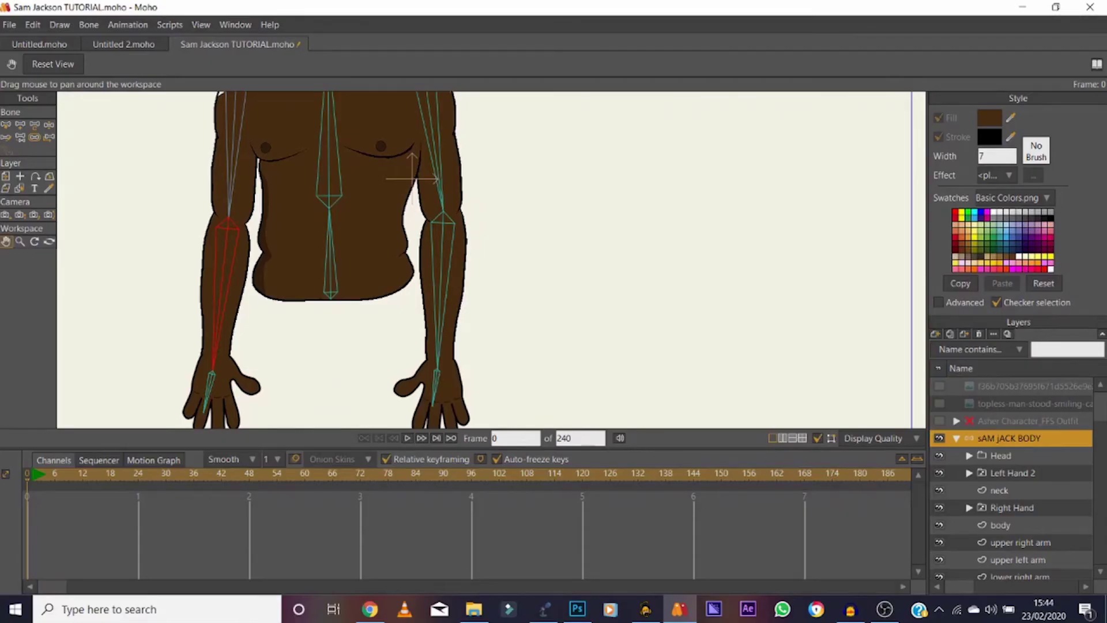
Step: Bend the right forearm across the torso, and move the lower right arm layer directly above the body layer, beneath Right Hand
key("z")
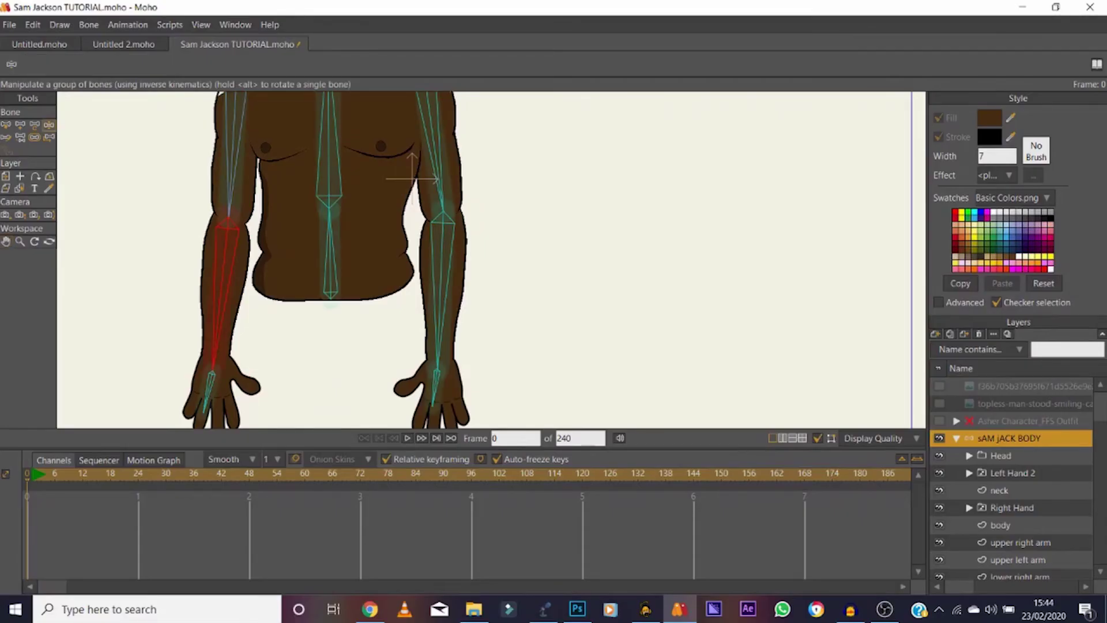
left_click_drag(437, 365, 299, 267)
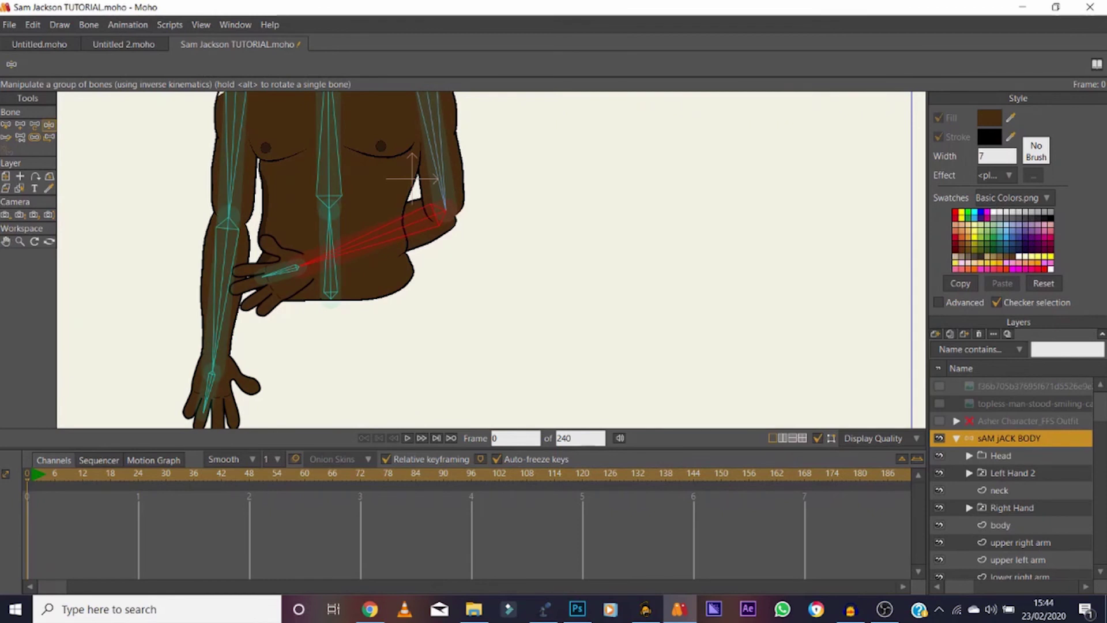
scroll(1012, 479, "down", 3)
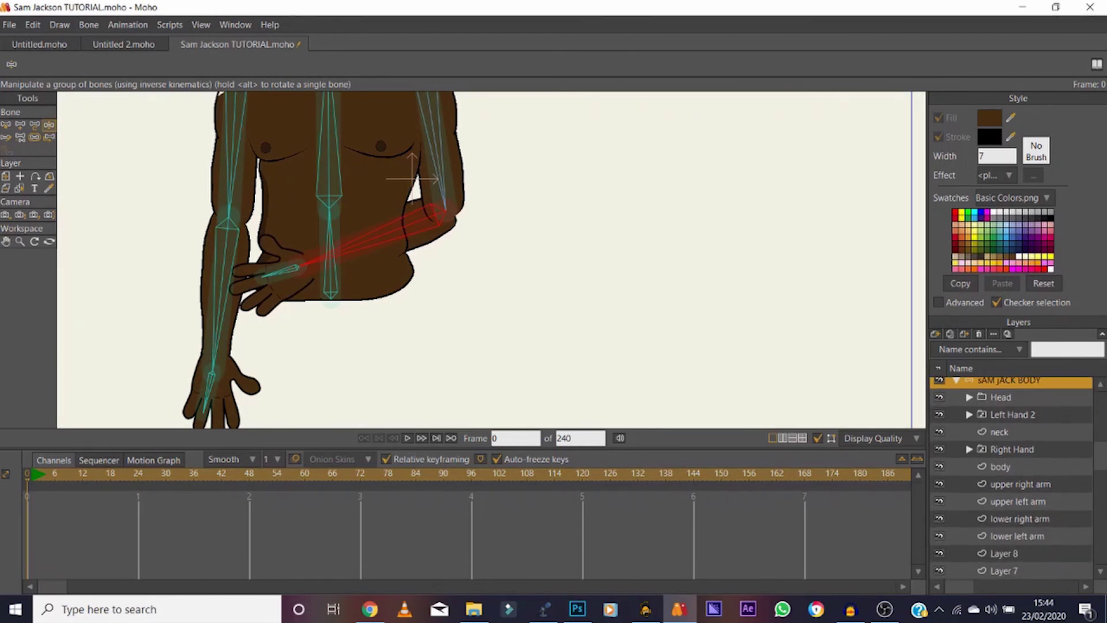
left_click(1019, 481)
left_click(1017, 499)
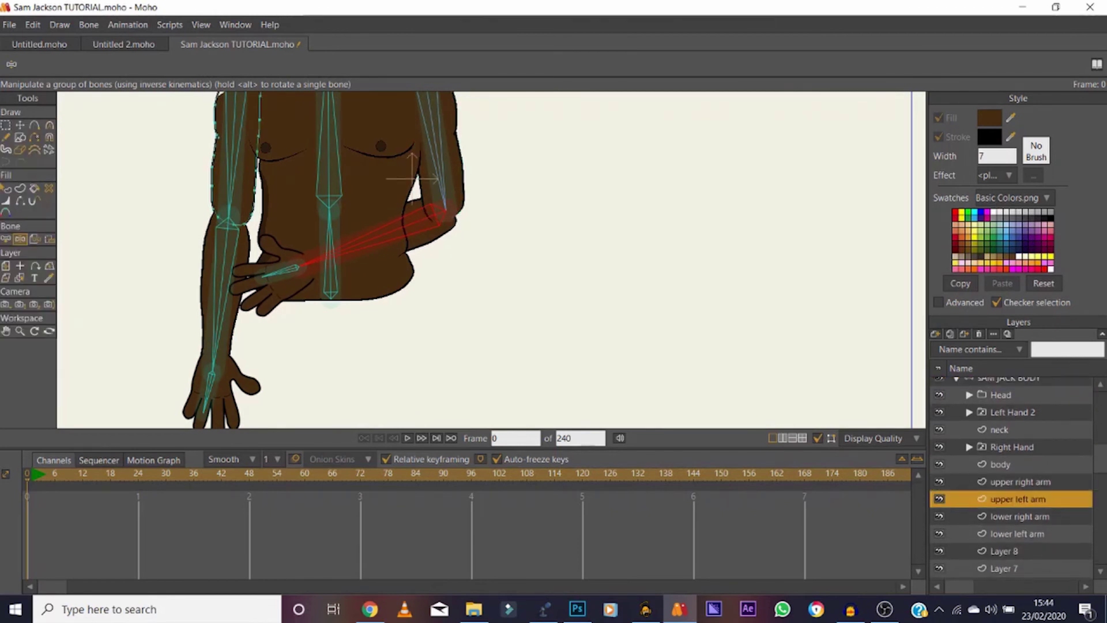
left_click(1019, 517)
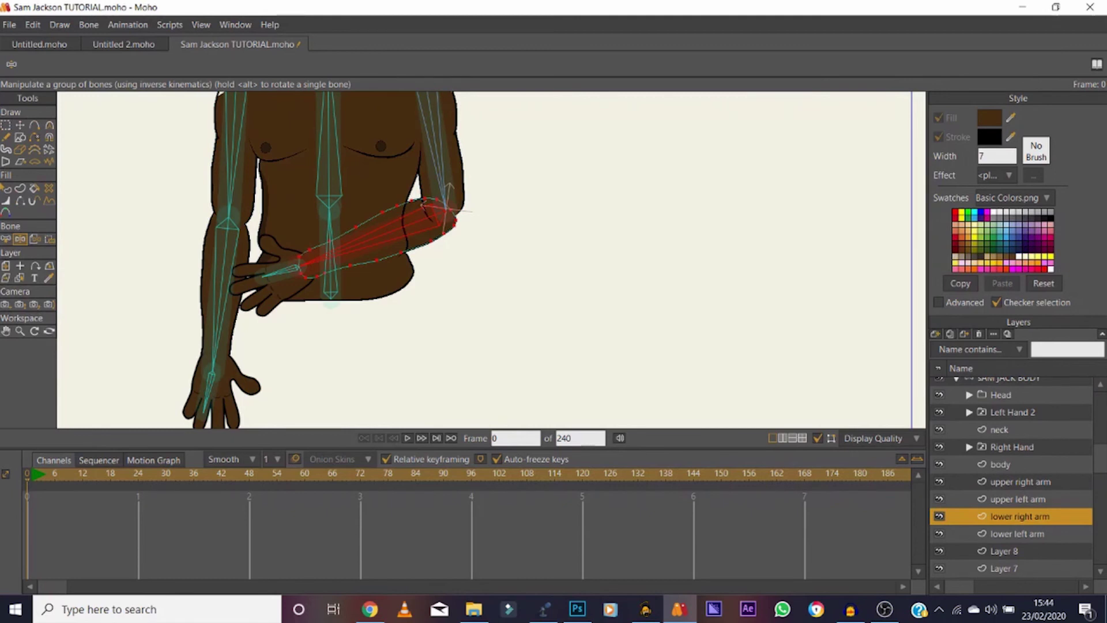
scroll(1017, 478, "down", 2)
left_click(1017, 502)
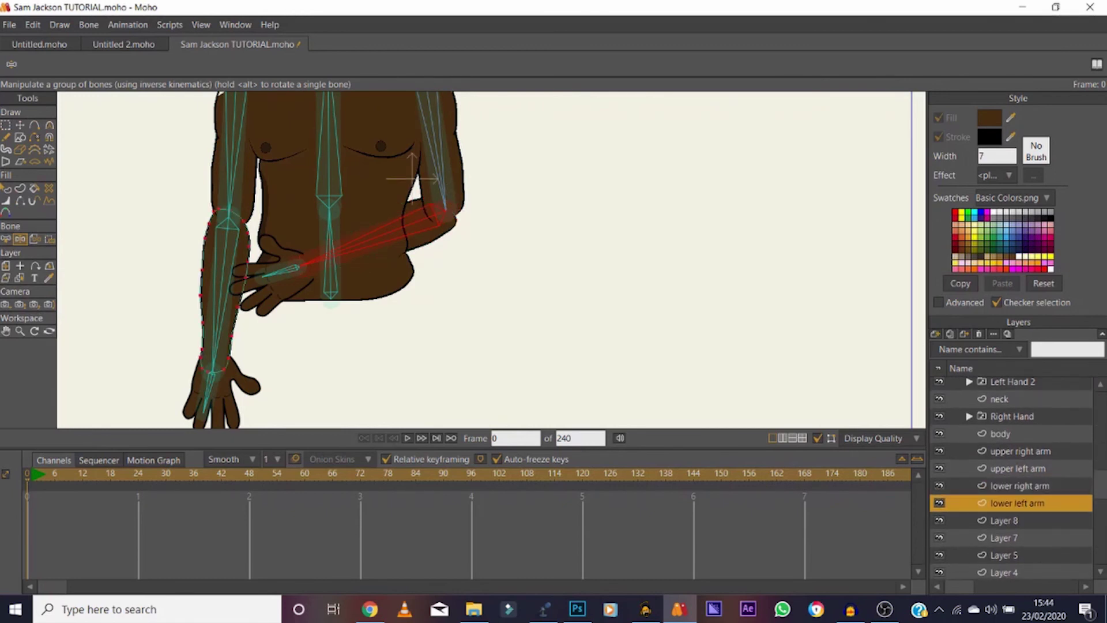
left_click(1019, 485)
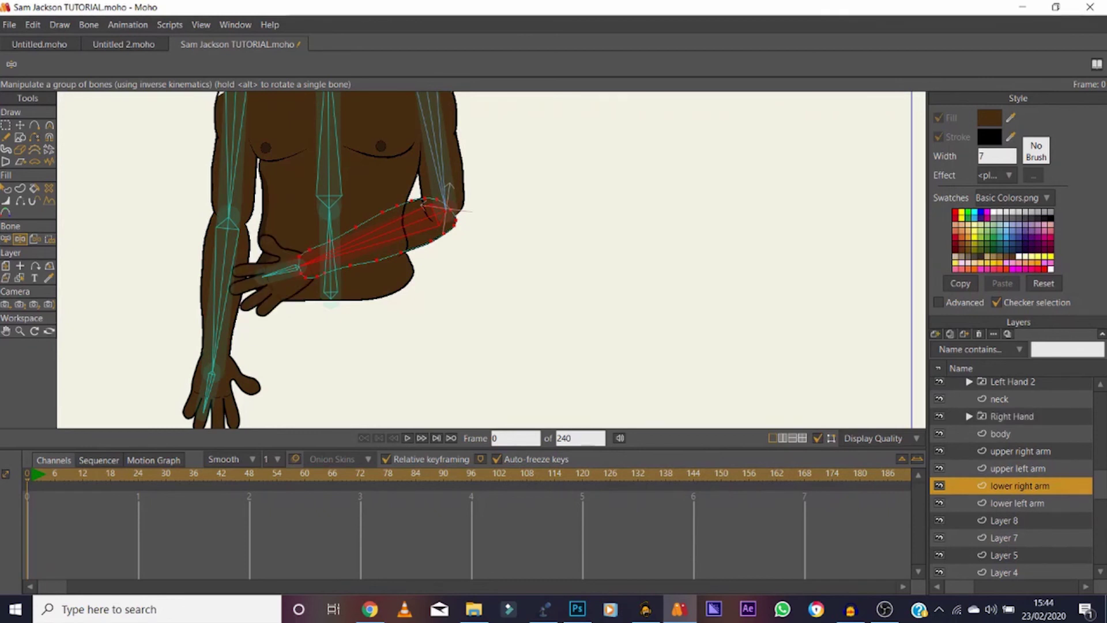
left_click_drag(1019, 442, 1019, 425)
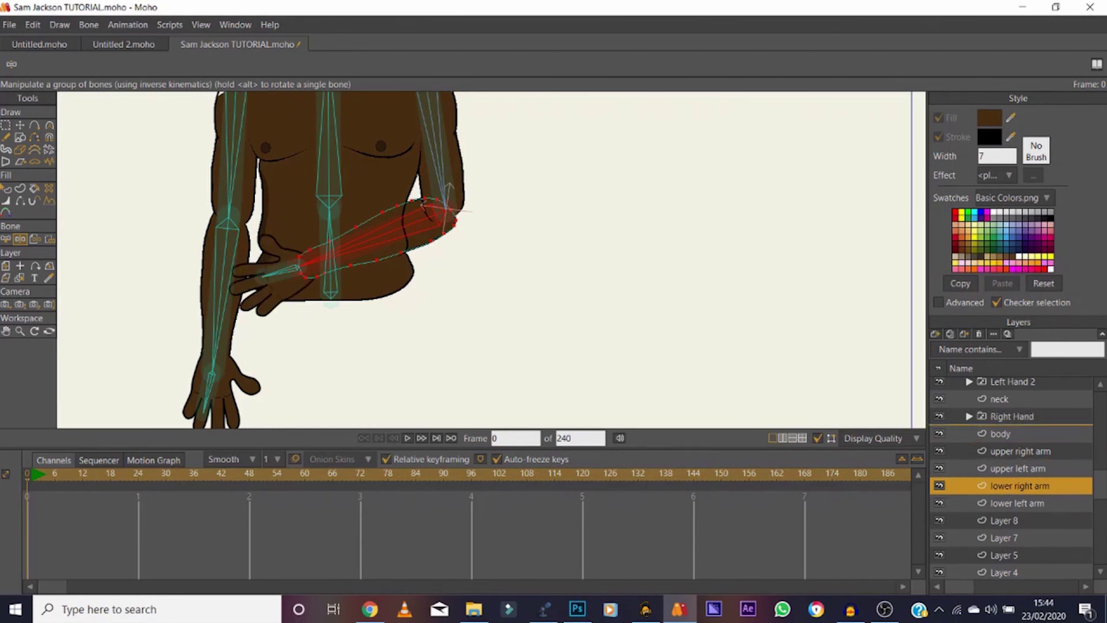
left_click_drag(1019, 485, 1019, 427)
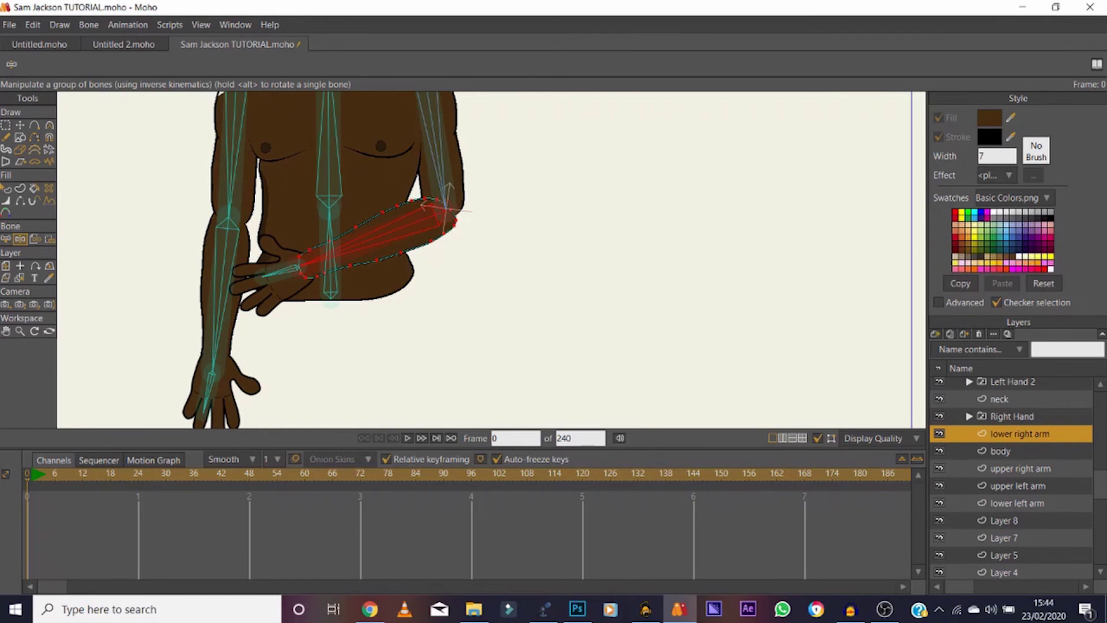
Step: Hide the two outline edges that run across the upper end of the lower right arm at the elbow
left_click(21, 331)
left_click_drag(443, 233, 565, 232)
scroll(461, 167, "up", 2)
left_click(6, 330)
left_click_drag(432, 173, 432, 274)
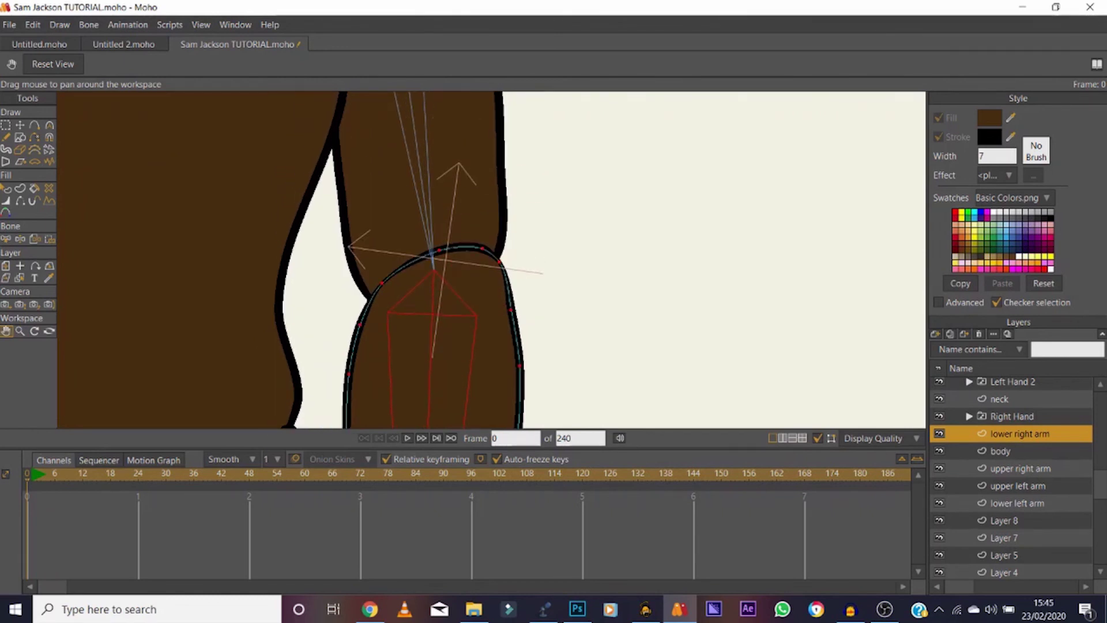
key("t")
key("ctrl+d")
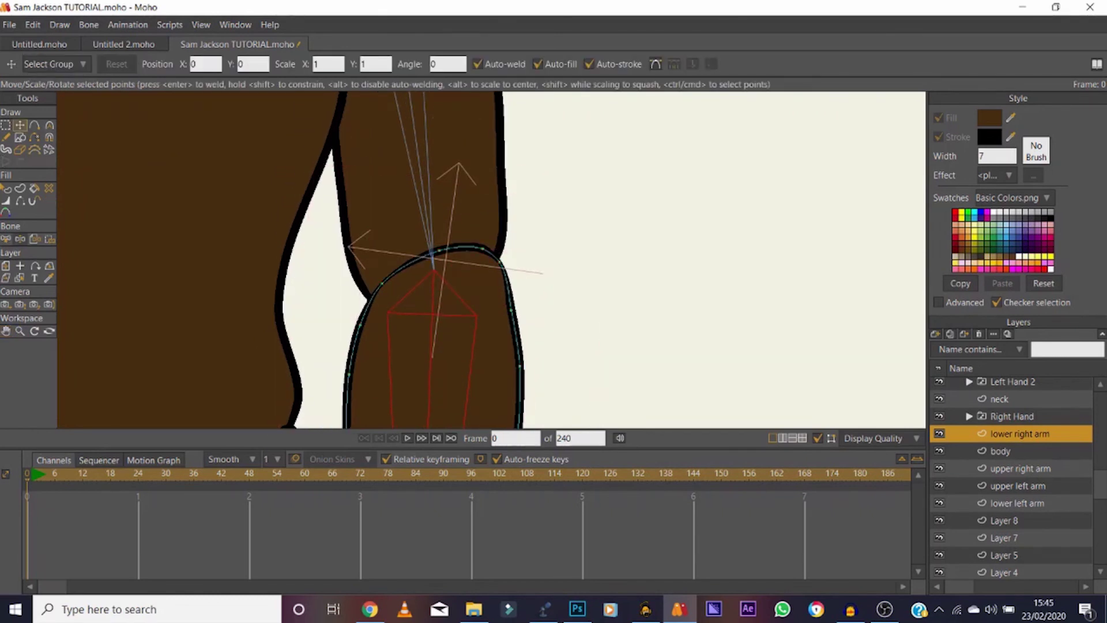
key("h")
left_click(407, 264)
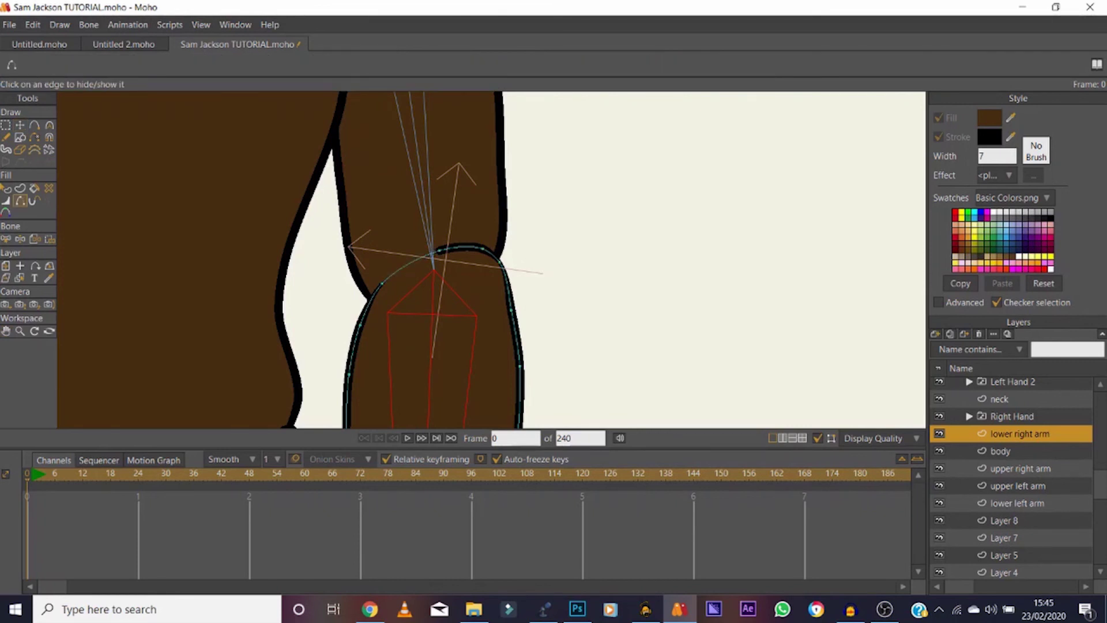
left_click(461, 248)
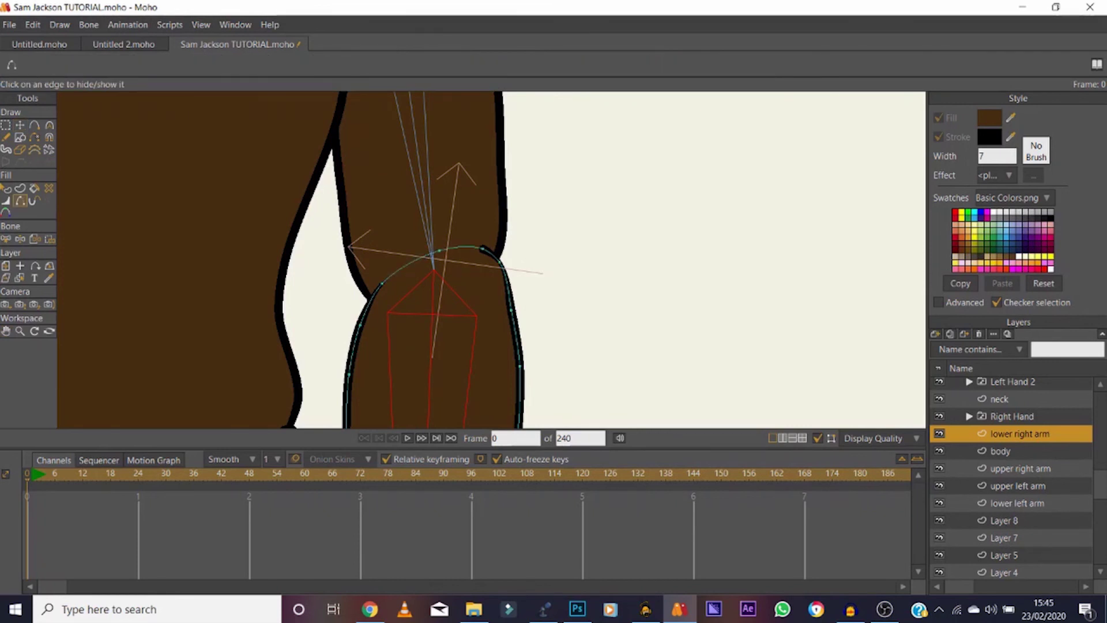
Step: Thin the line width at the outer end of the lower right arm's remaining elbow outline, and show the whole character
key("f")
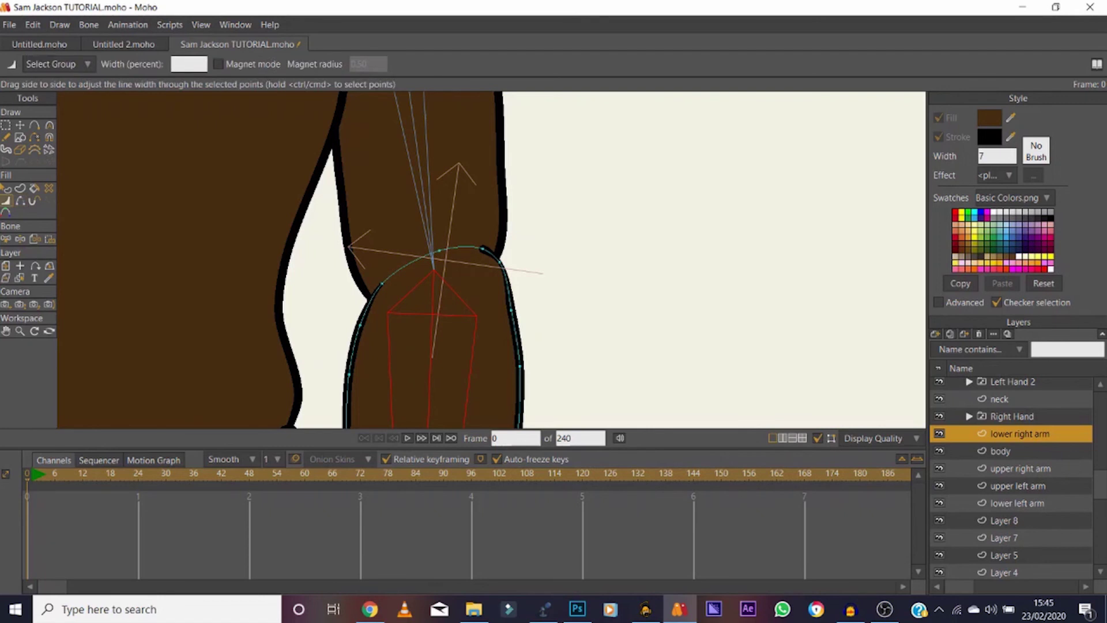
left_click_drag(483, 249, 445, 248)
left_click(20, 331)
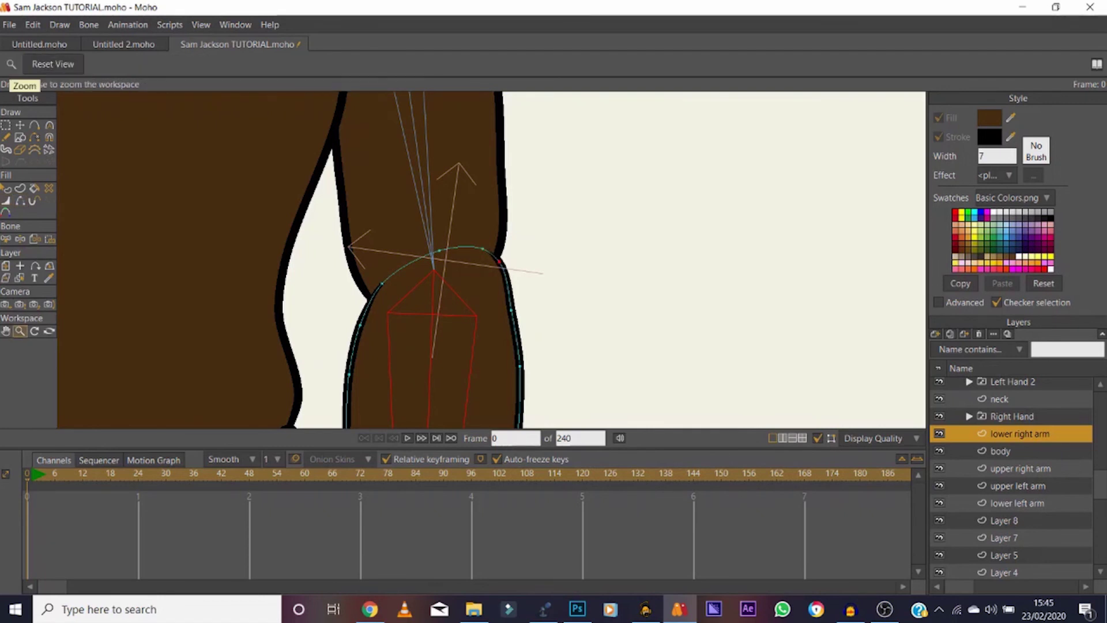
left_click(53, 64)
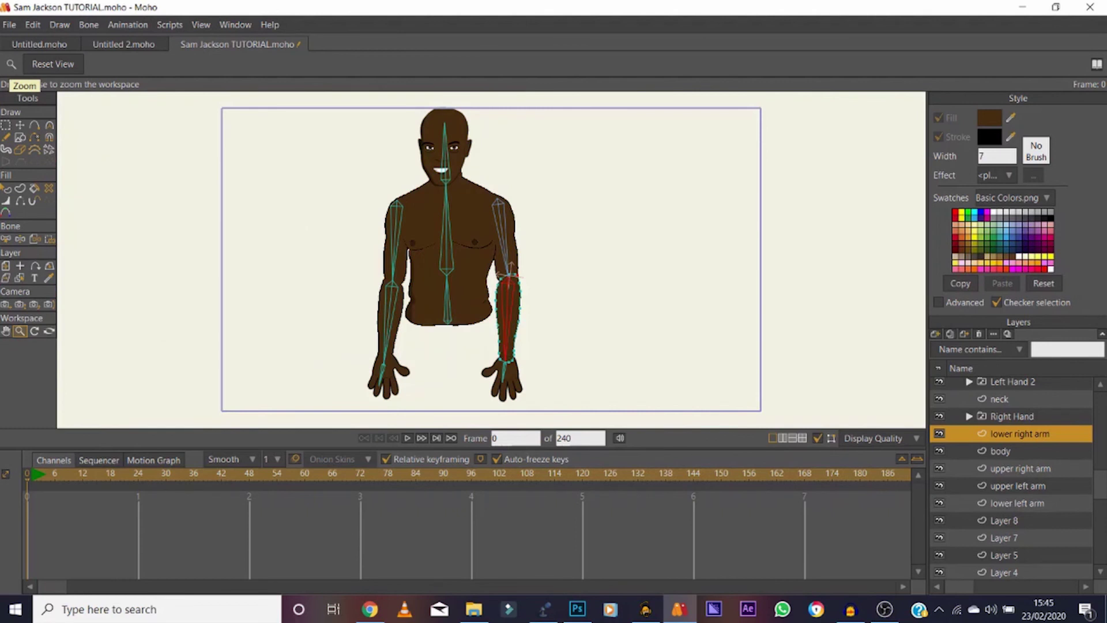
scroll(1015, 475, "up", 4)
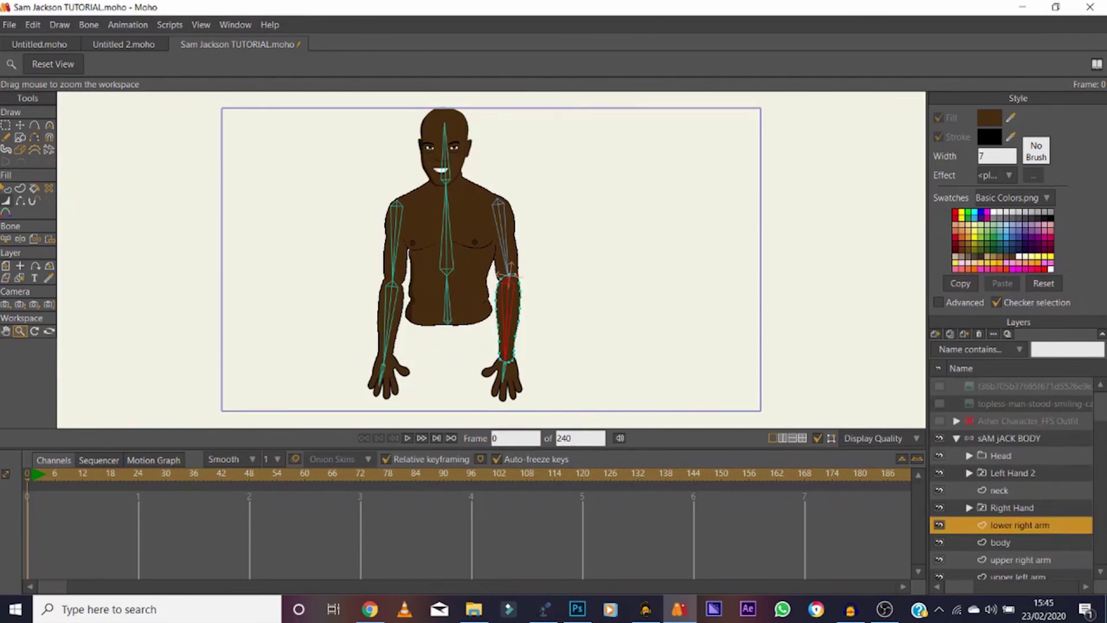